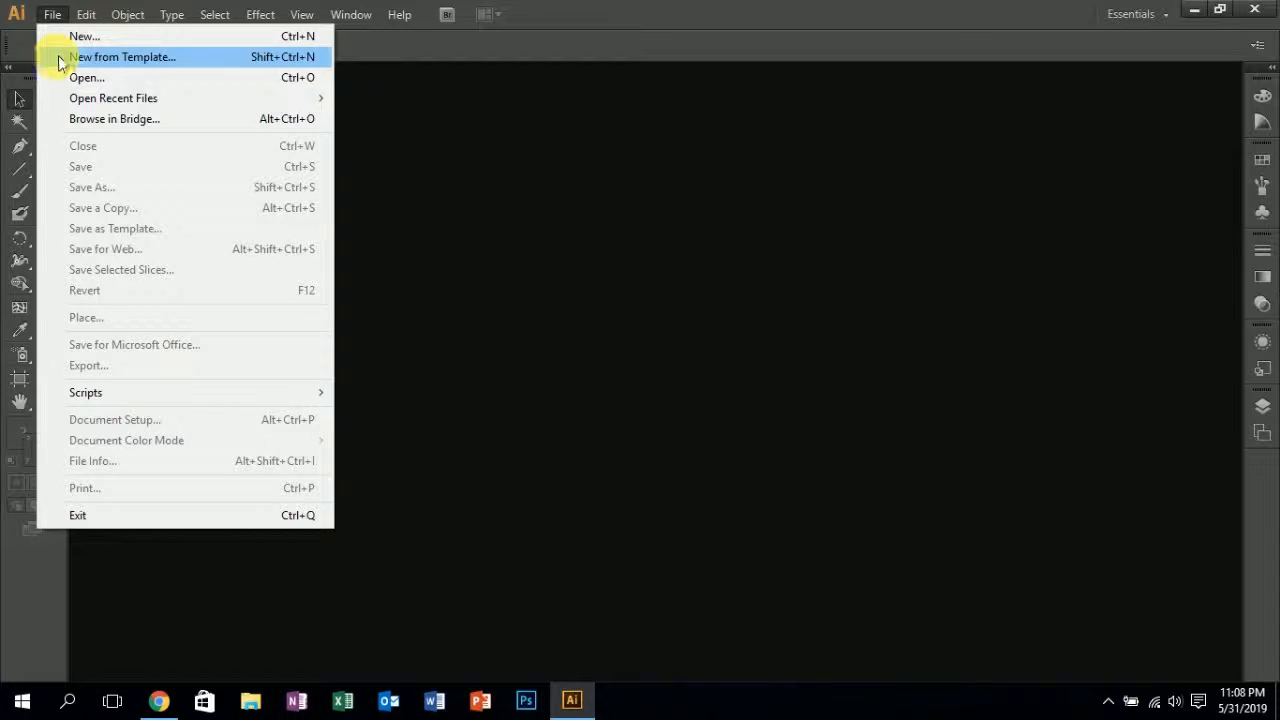
- Create a new 1280 x 720 px document with one artboard in RGB colour mode
{"action": "left_click", "coordinate": [63, 38]}
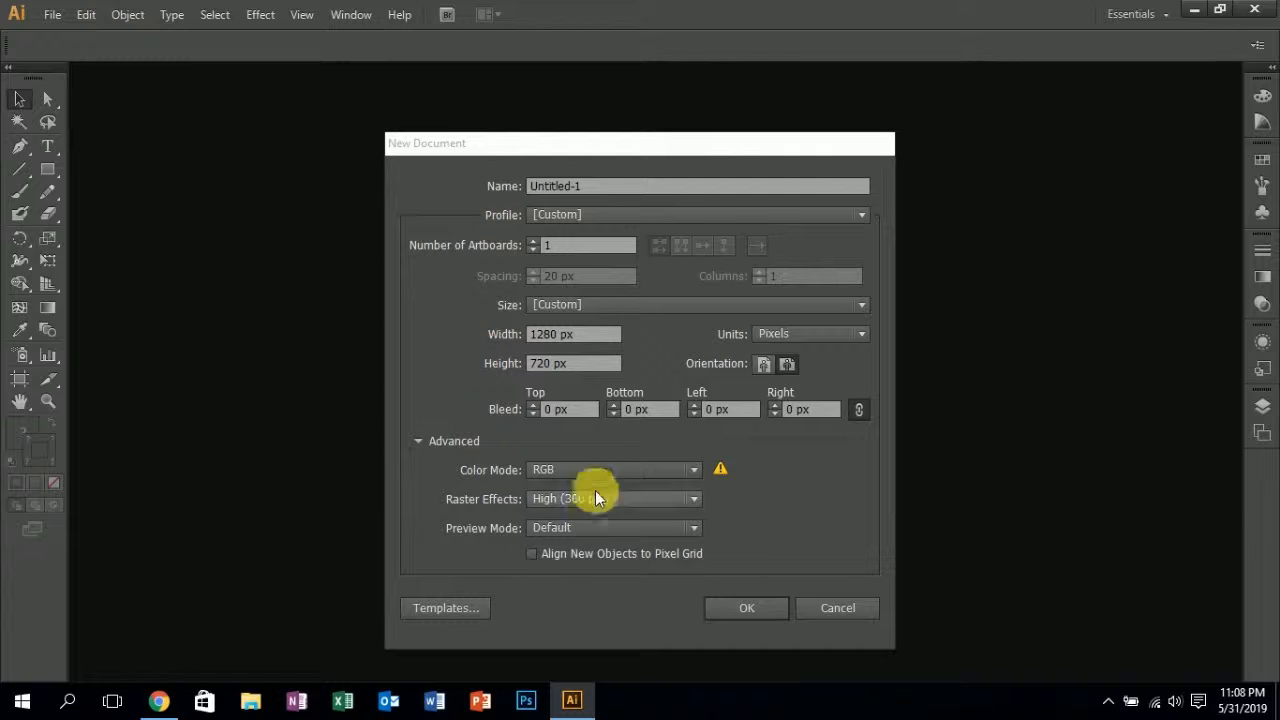
{"action": "left_click", "coordinate": [746, 609]}
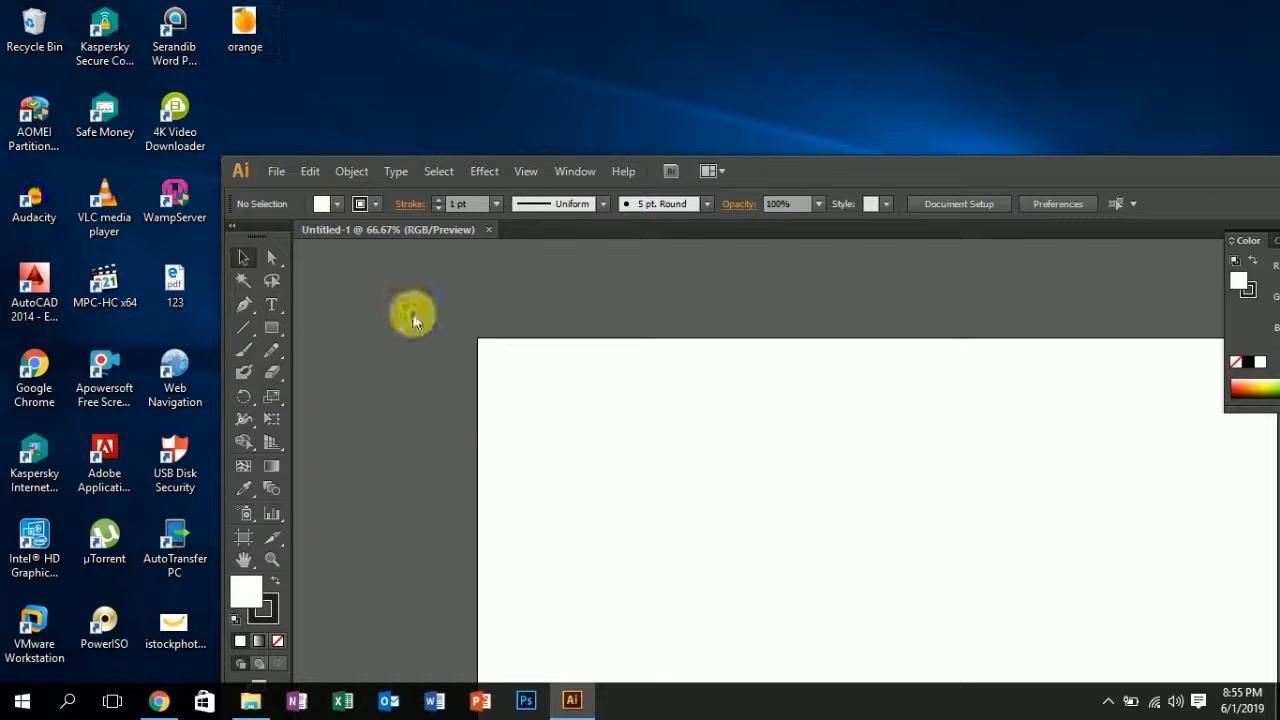
- Place the orange image from the desktop in the upper-left part of the artboard and lock it
{"action": "left_click_drag", "start_coordinate": [414, 314], "coordinate": [729, 627]}
{"action": "left_click_drag", "start_coordinate": [986, 180], "coordinate": [840, 8]}
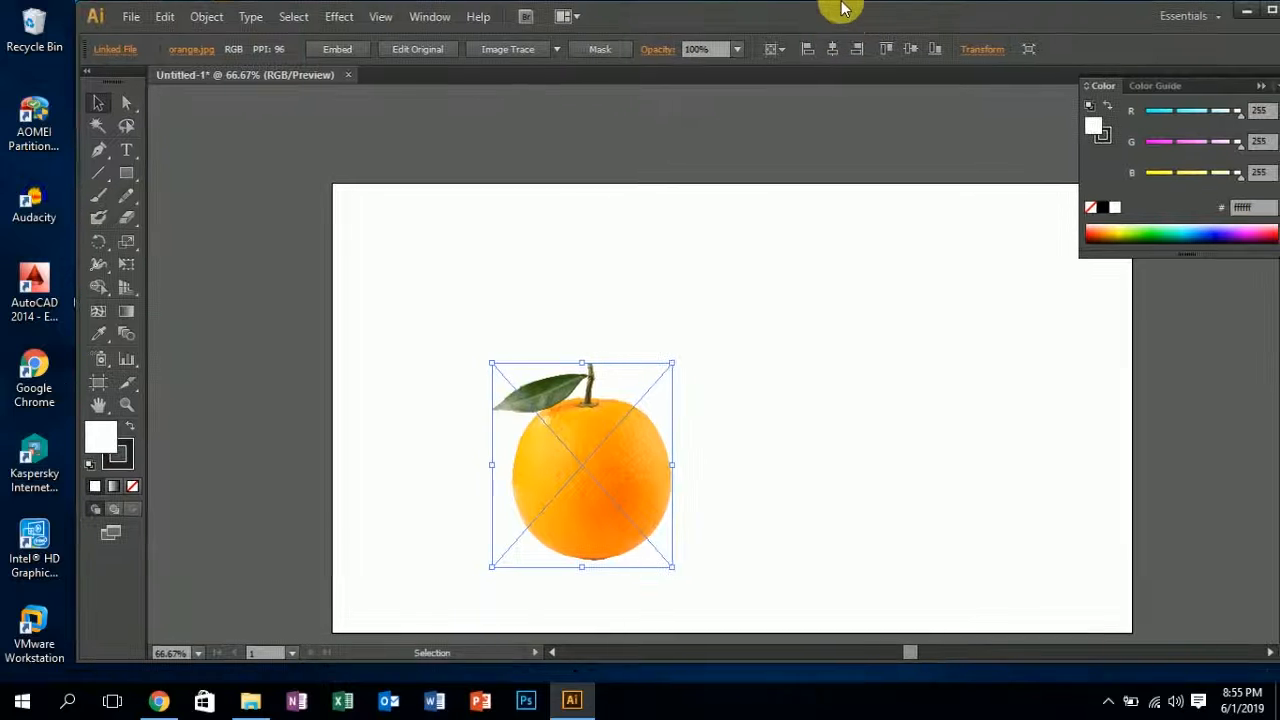
{"action": "left_click_drag", "start_coordinate": [609, 462], "coordinate": [537, 400]}
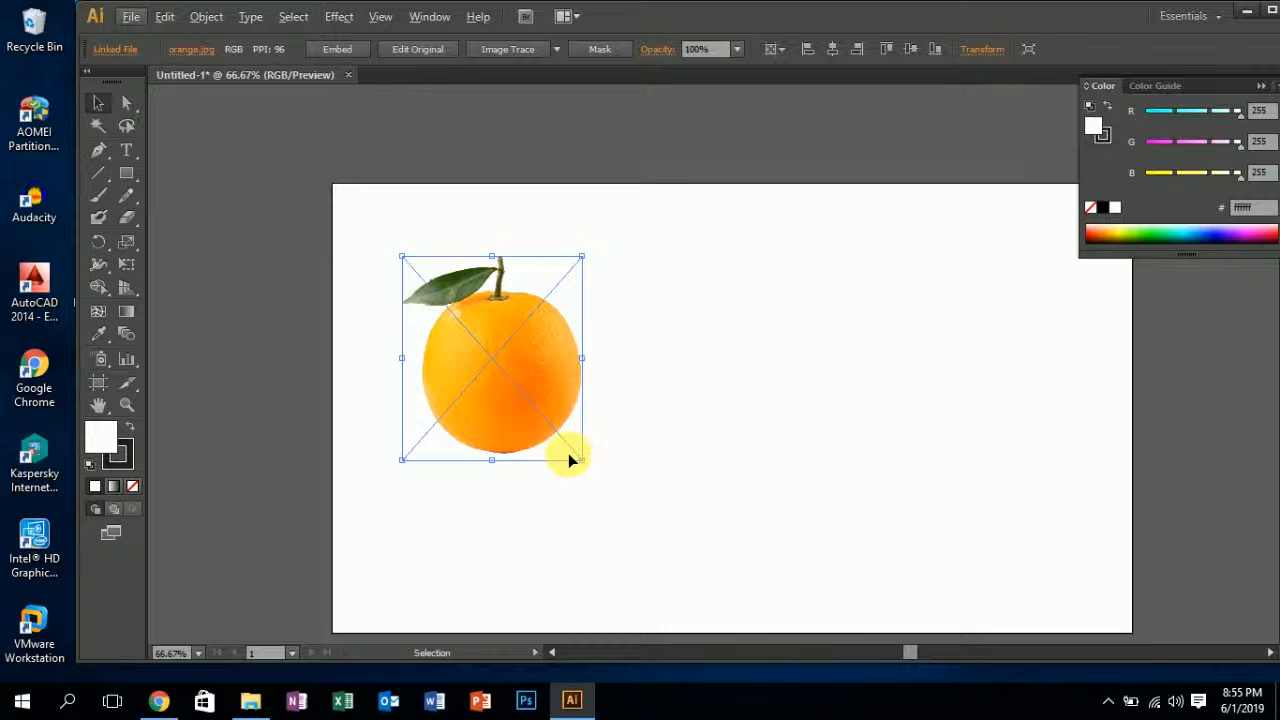
{"action": "left_click", "coordinate": [206, 17]}
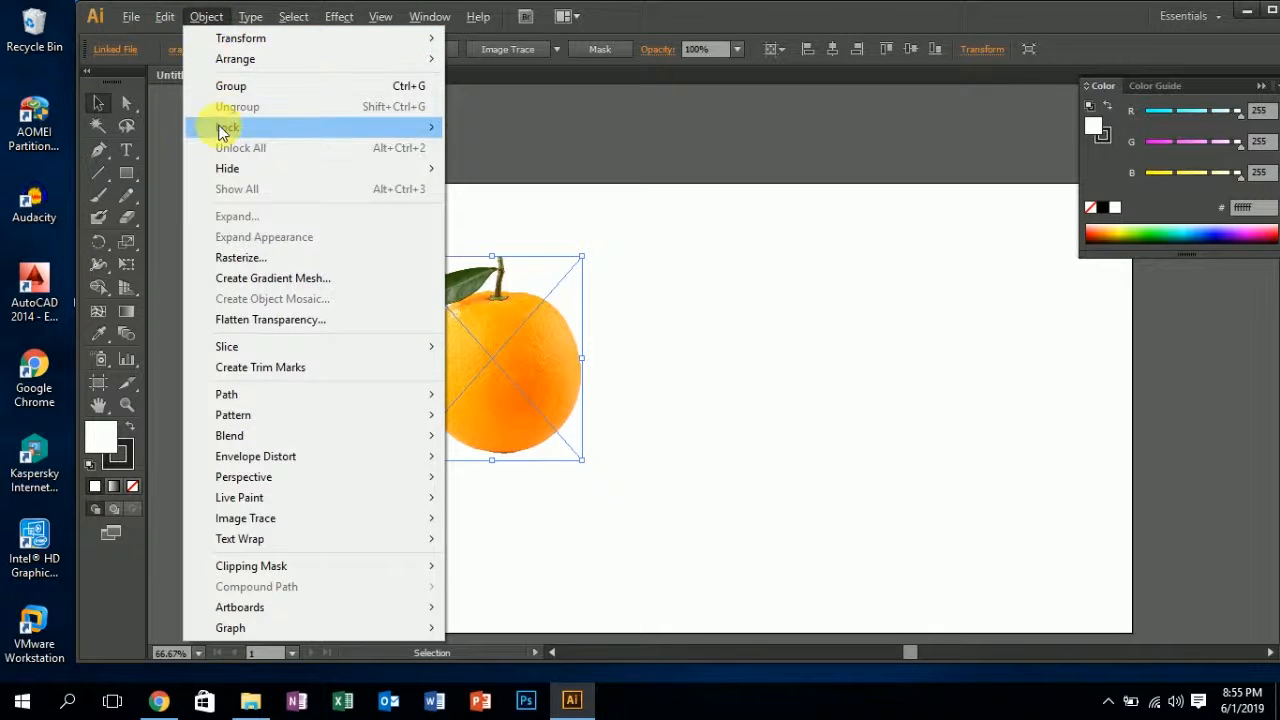
{"action": "left_click", "coordinate": [462, 126]}
- Trace the orange's upper-right edge with the Pen tool, from beside the stem to the fruit's right side
{"action": "scroll", "coordinate": [460, 396], "scroll_direction": "up", "scroll_amount": 2}
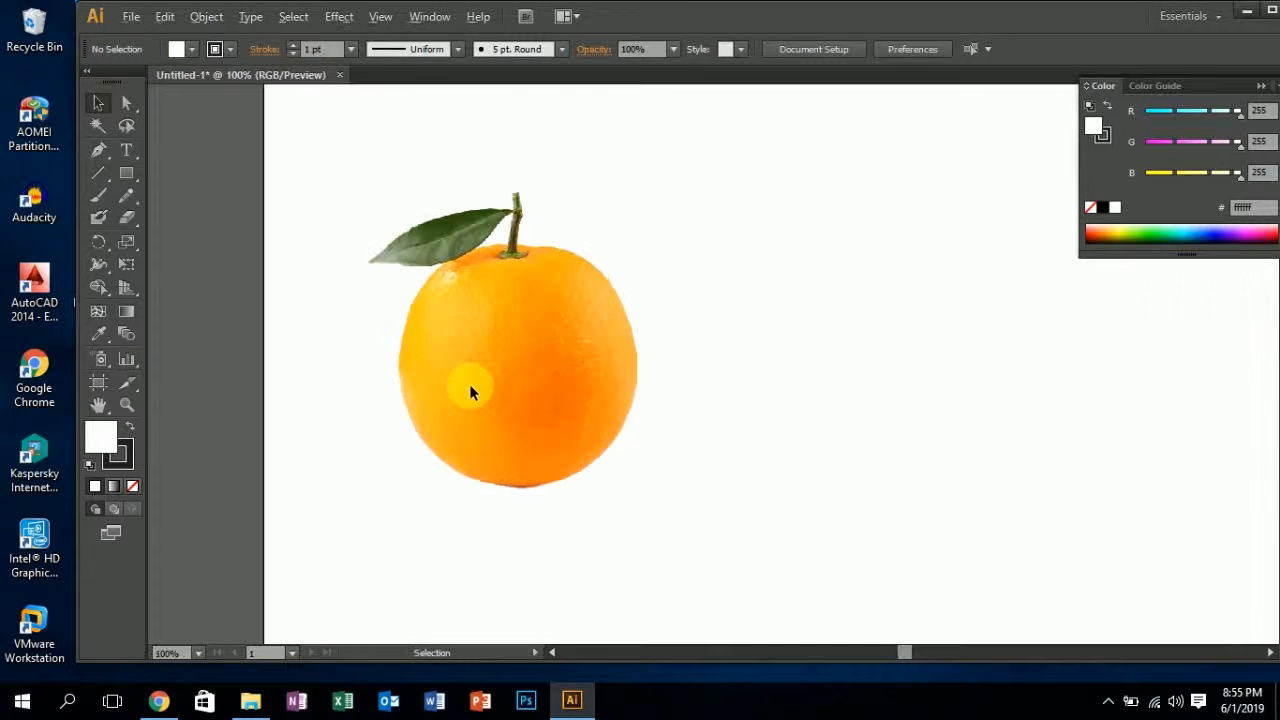
{"action": "key", "text": "p"}
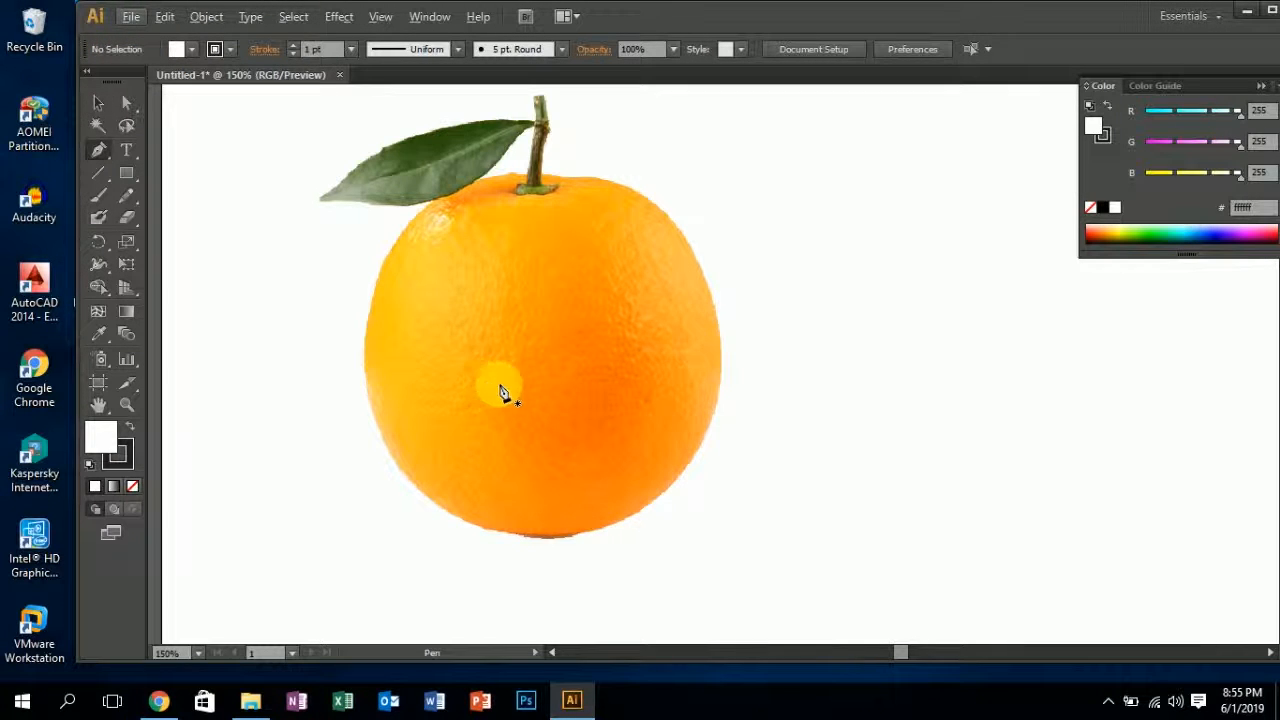
{"action": "scroll", "coordinate": [491, 393], "scroll_direction": "up", "scroll_amount": 1}
{"action": "scroll", "coordinate": [540, 283], "scroll_direction": "up", "scroll_amount": 2}
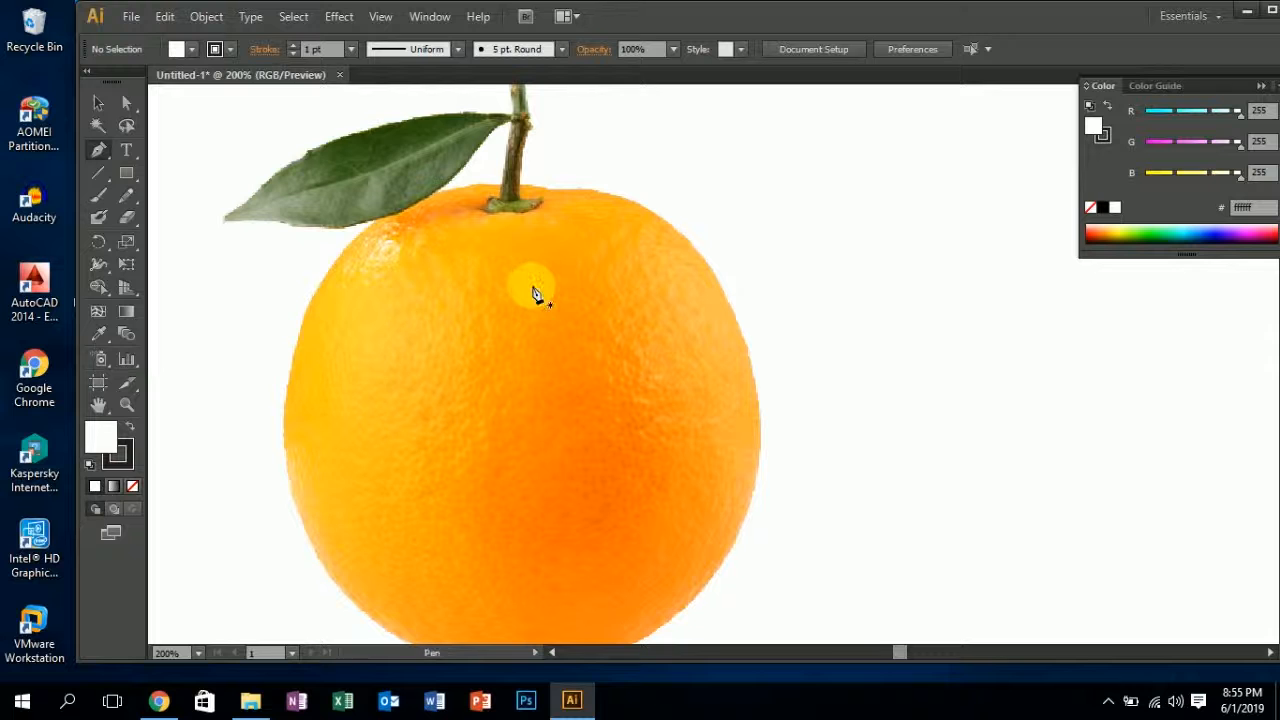
{"action": "left_click", "coordinate": [523, 188]}
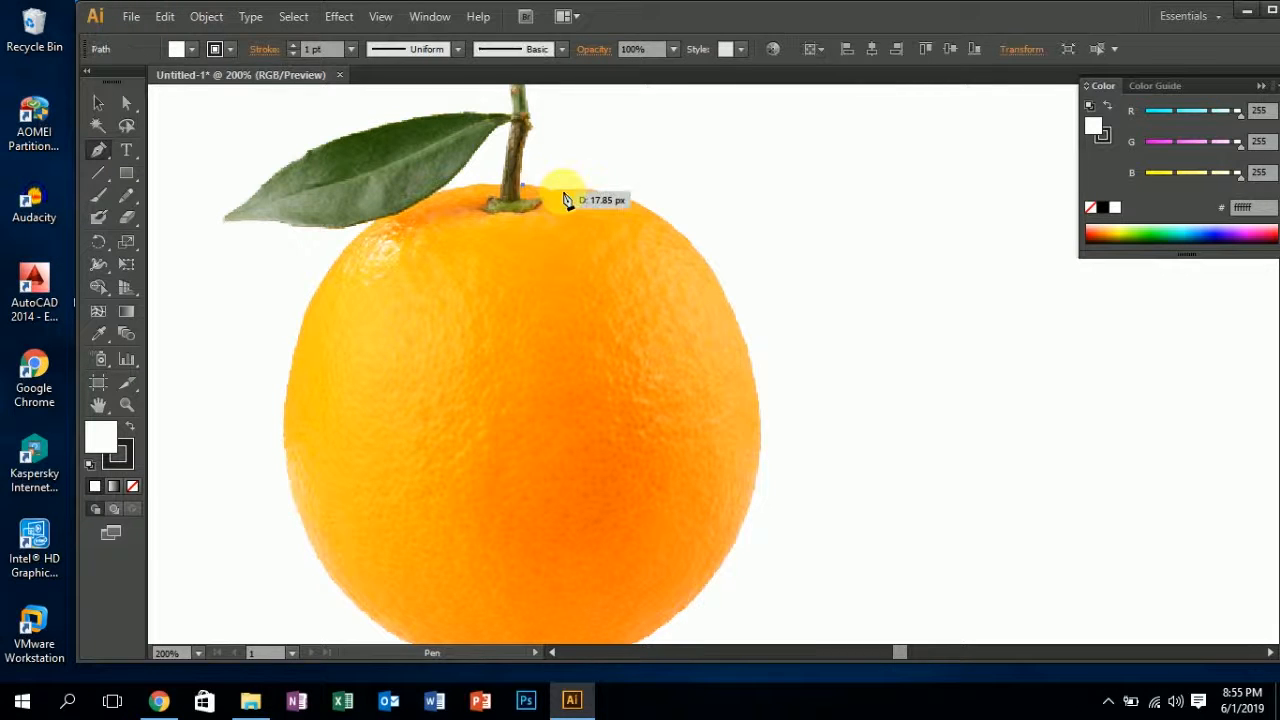
{"action": "left_click", "coordinate": [607, 192]}
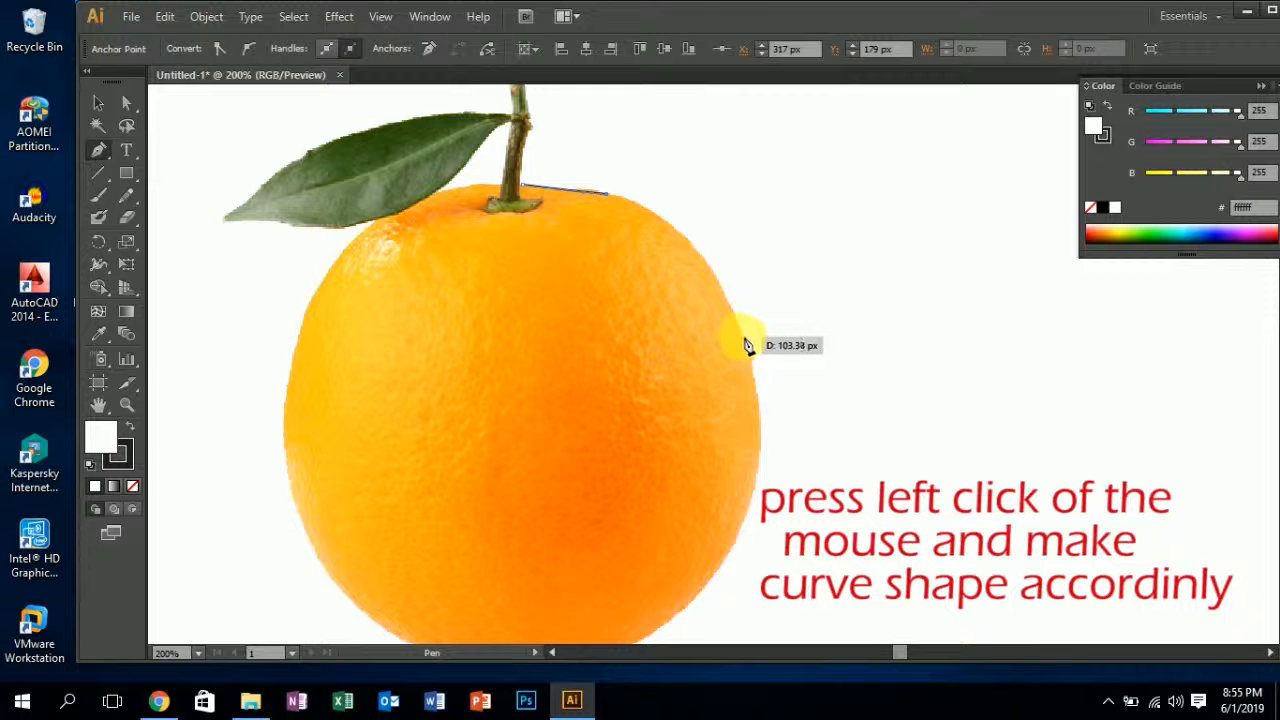
{"action": "left_click_drag", "start_coordinate": [746, 370], "coordinate": [791, 471]}
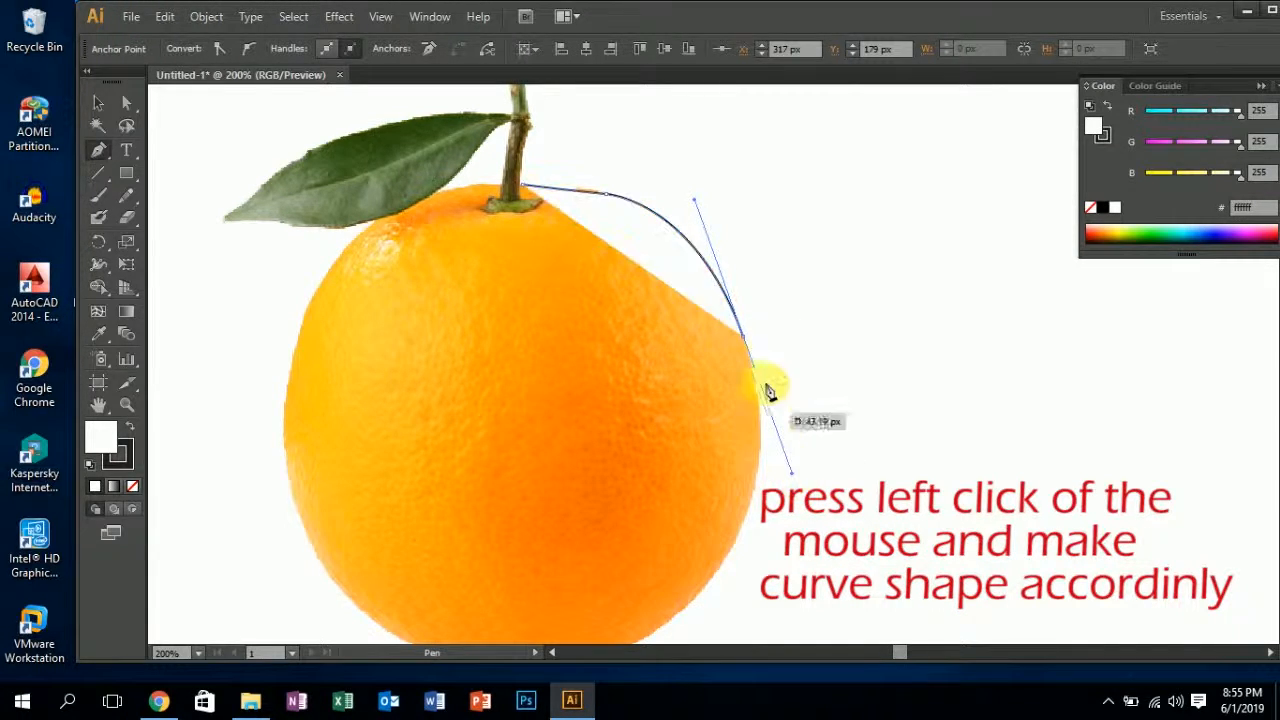
{"action": "left_click", "coordinate": [743, 337]}
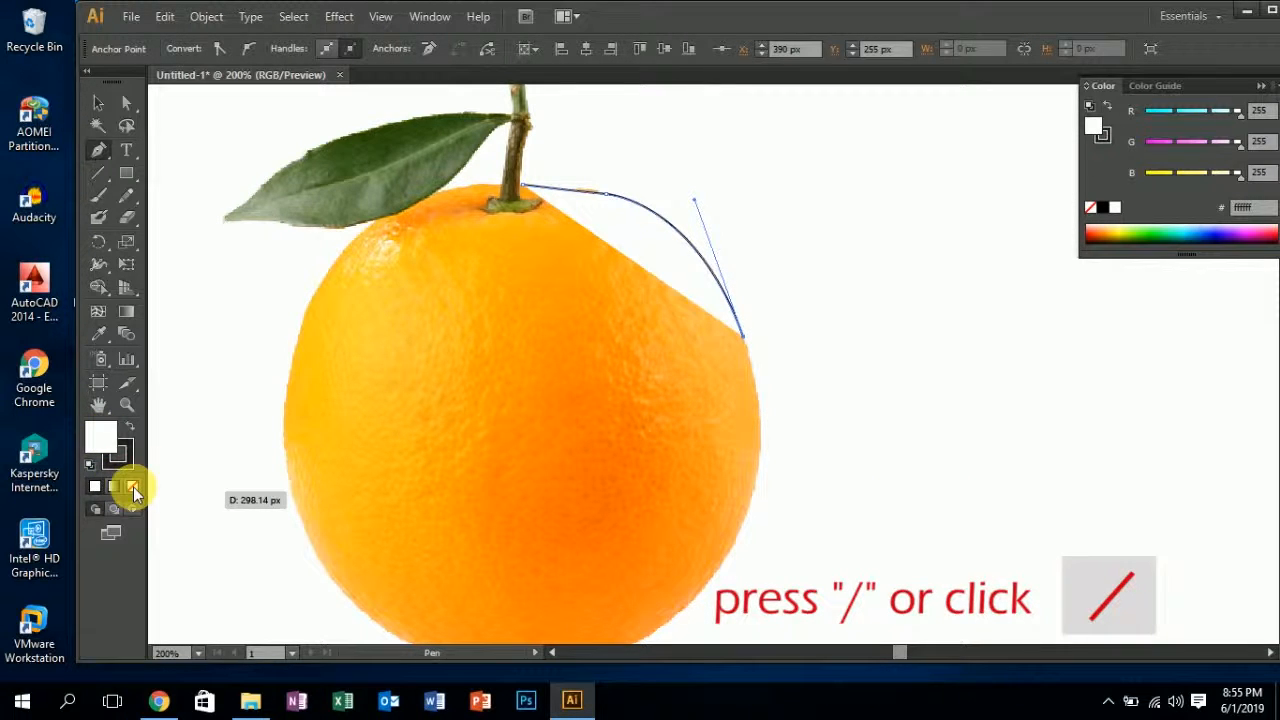
- Set the path's fill to none and continue the outline around the orange's lower-right and bottom edges
{"action": "left_click", "coordinate": [133, 487]}
{"action": "left_click_drag", "start_coordinate": [686, 451], "coordinate": [651, 277]}
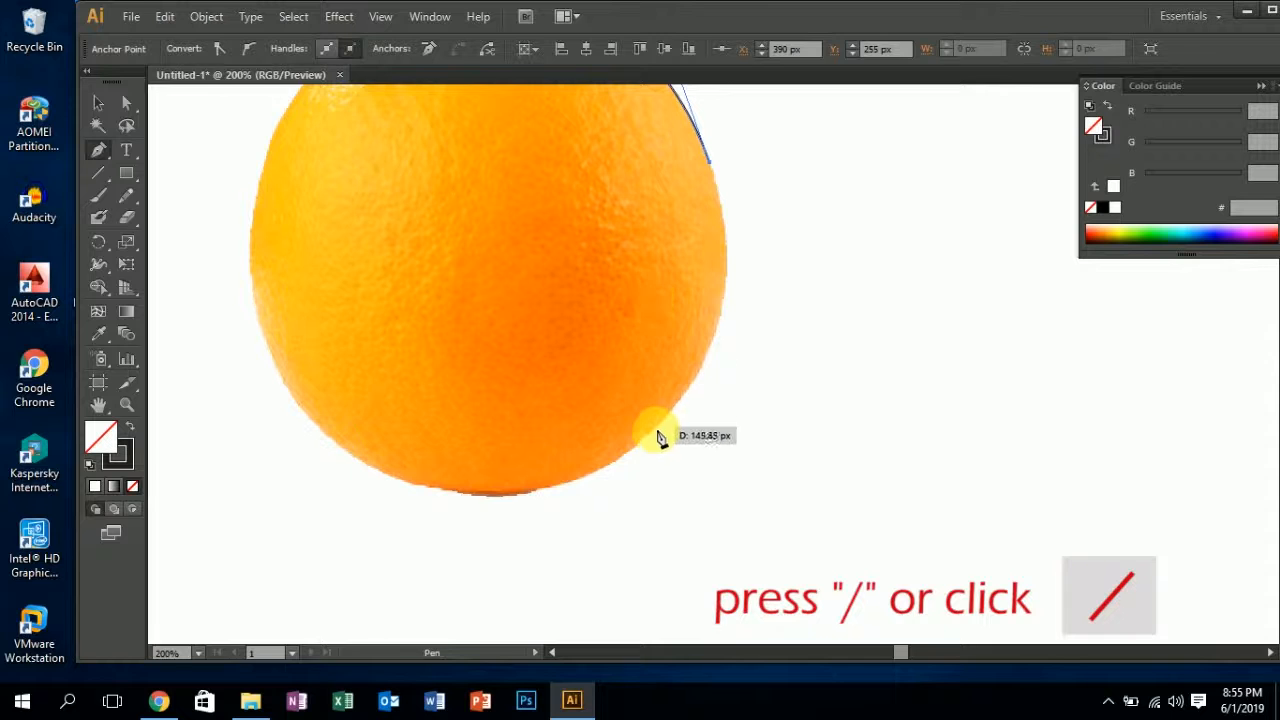
{"action": "left_click_drag", "start_coordinate": [650, 433], "coordinate": [527, 533]}
{"action": "left_click_drag", "start_coordinate": [645, 478], "coordinate": [722, 405]}
{"action": "left_click", "coordinate": [496, 410]}
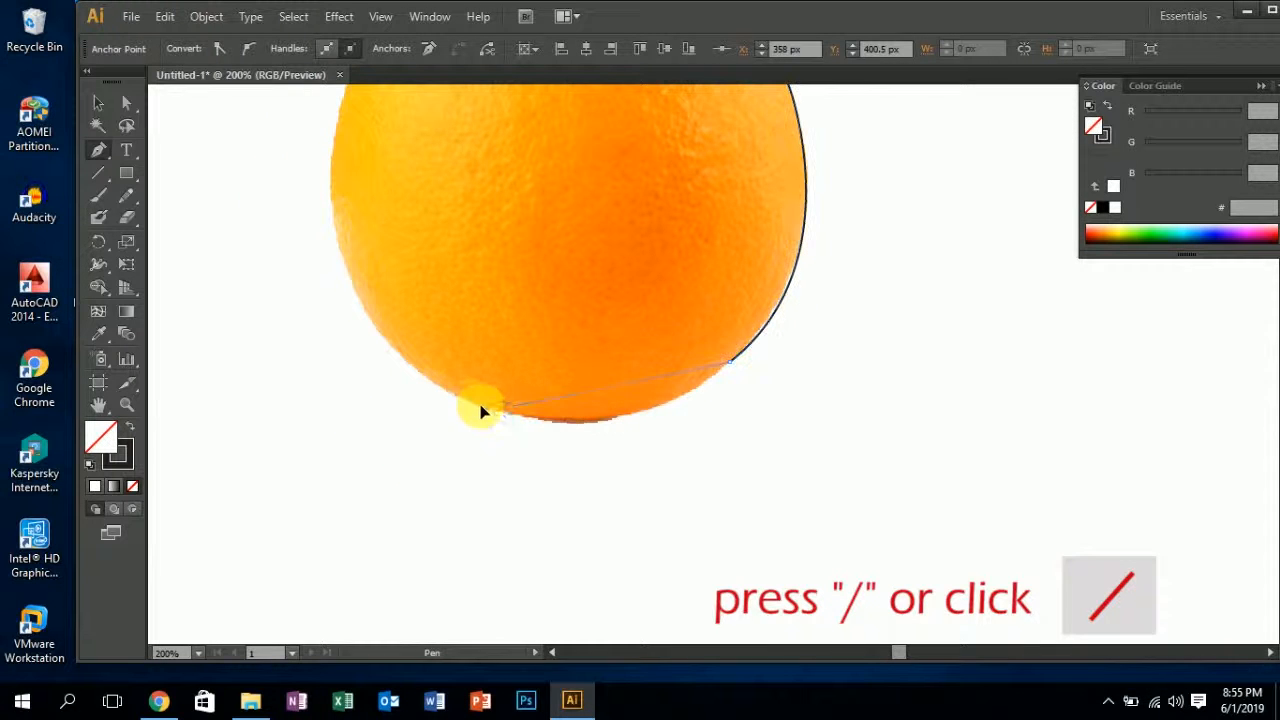
{"action": "left_click_drag", "start_coordinate": [397, 380], "coordinate": [345, 360]}
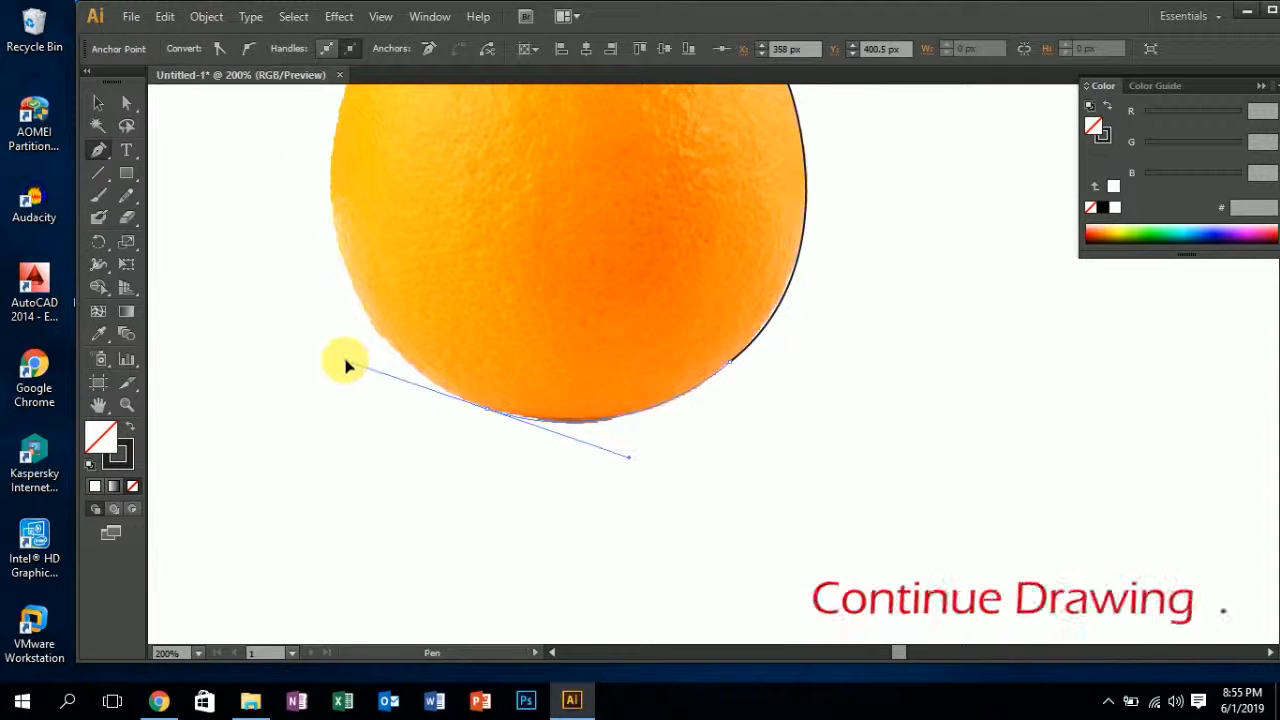
{"action": "left_click", "coordinate": [487, 411]}
- Continue the outline up the orange's left side, past the leaf, and close it at the starting point beside the stem
{"action": "left_click_drag", "start_coordinate": [488, 500], "coordinate": [578, 716]}
{"action": "left_click_drag", "start_coordinate": [424, 451], "coordinate": [401, 319]}
{"action": "left_click", "coordinate": [424, 450]}
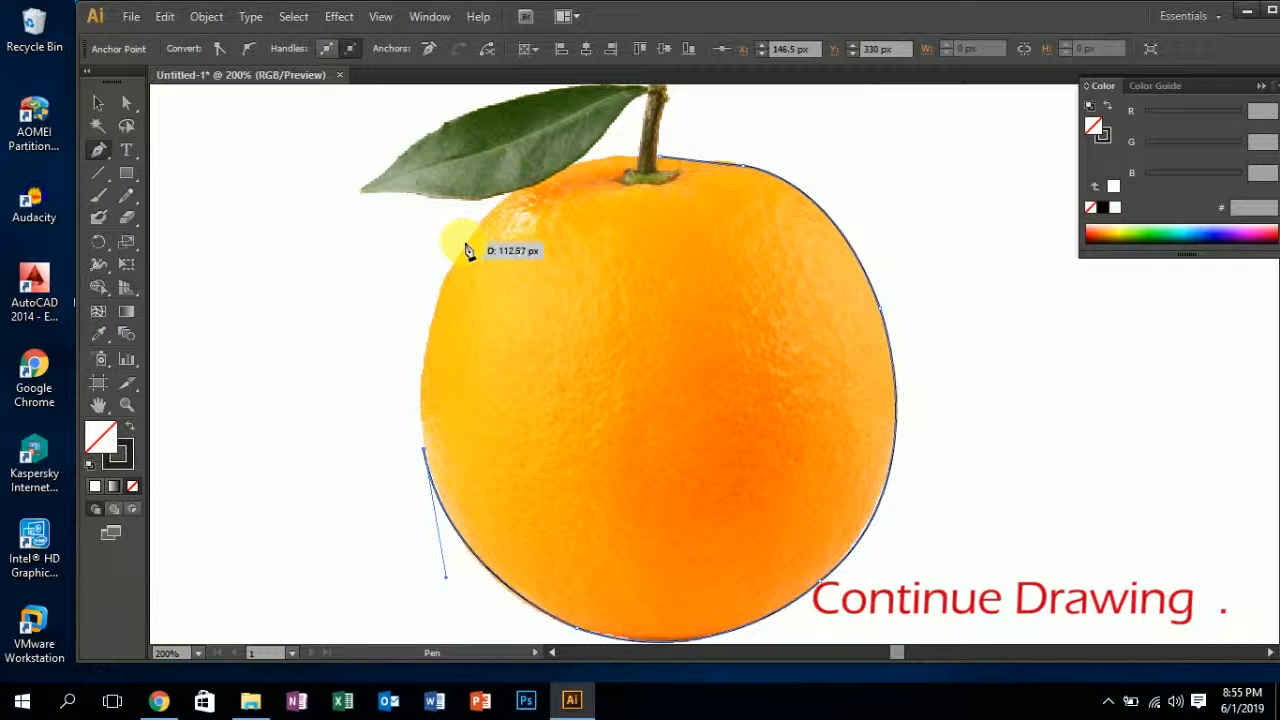
{"action": "left_click_drag", "start_coordinate": [465, 251], "coordinate": [505, 222]}
{"action": "left_click_drag", "start_coordinate": [521, 174], "coordinate": [519, 170]}
{"action": "left_click_drag", "start_coordinate": [475, 246], "coordinate": [566, 175]}
{"action": "left_click", "coordinate": [566, 174]}
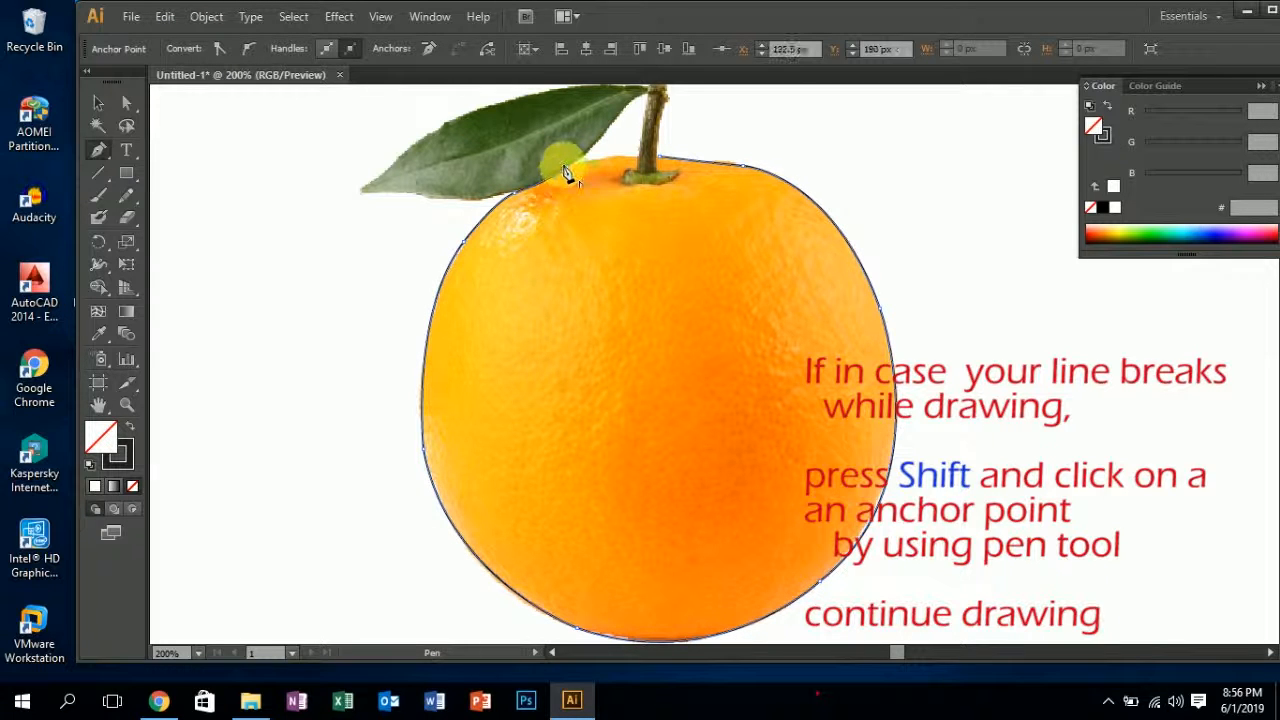
{"action": "left_click_drag", "start_coordinate": [659, 157], "coordinate": [677, 168]}
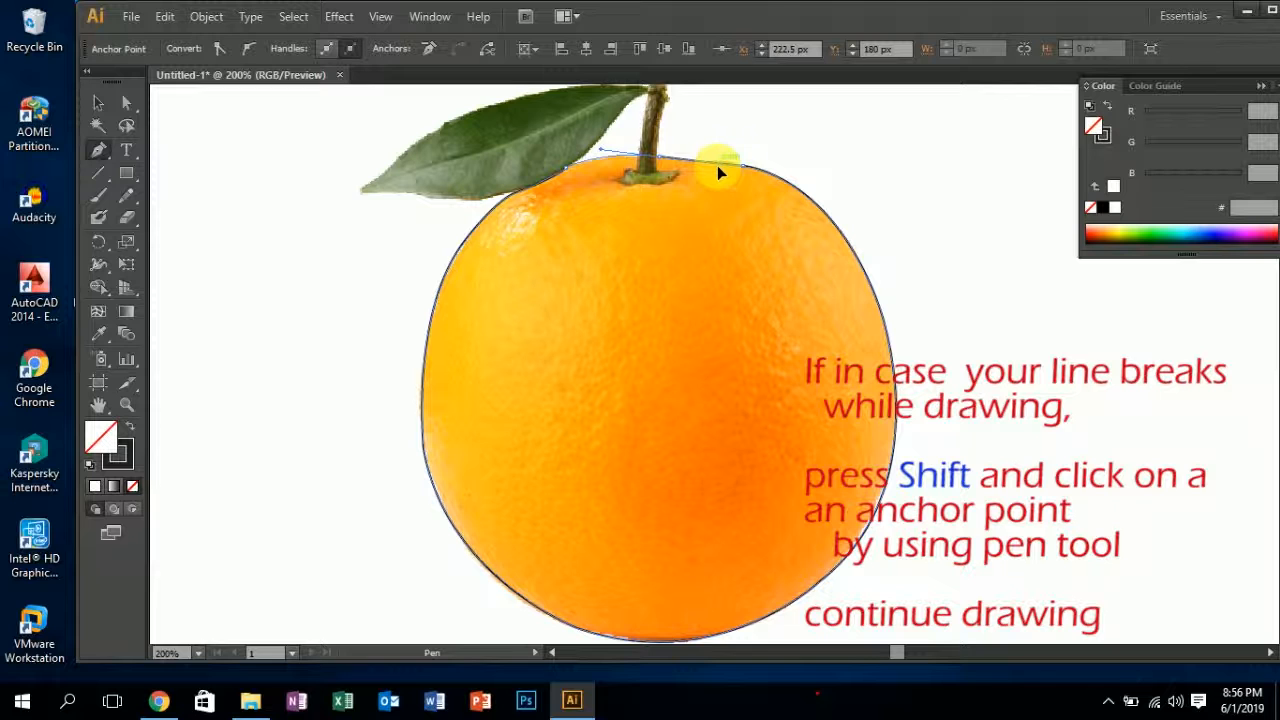
{"action": "left_click", "coordinate": [719, 167]}
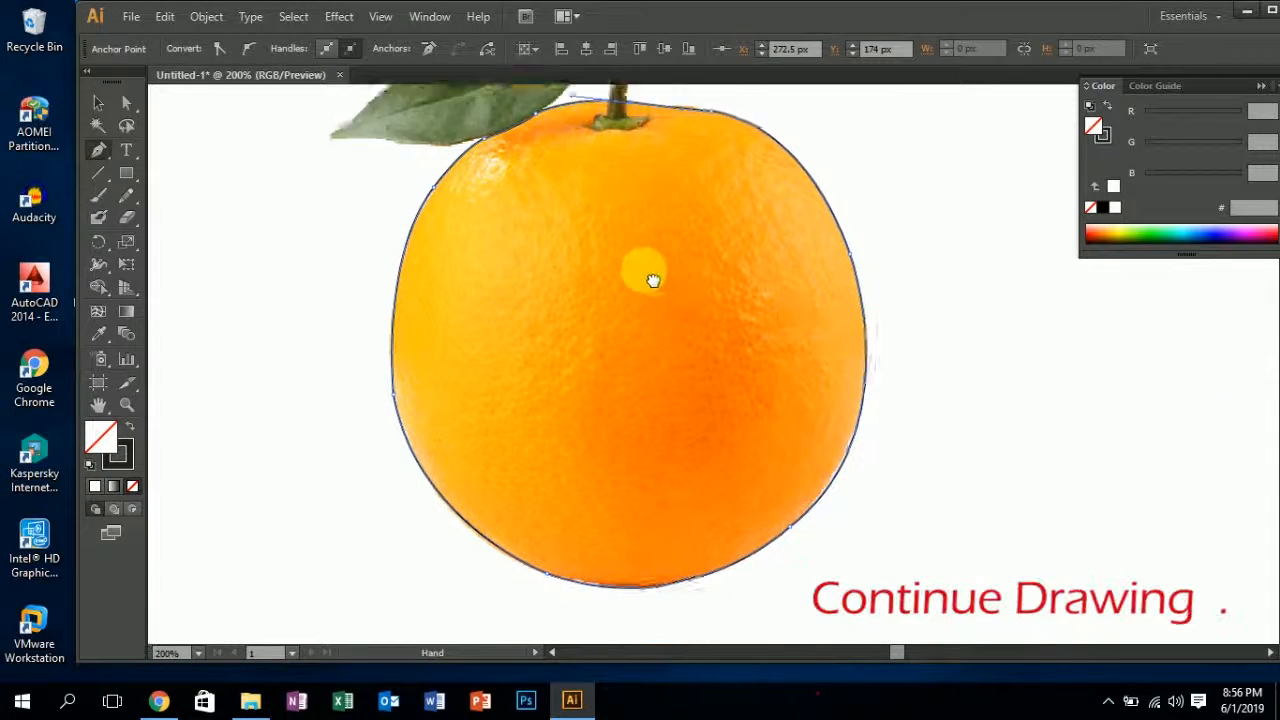
- Move the finished orange outline to the right until it is clear of the photo
{"action": "scroll", "coordinate": [654, 280], "scroll_direction": "down", "scroll_amount": 1}
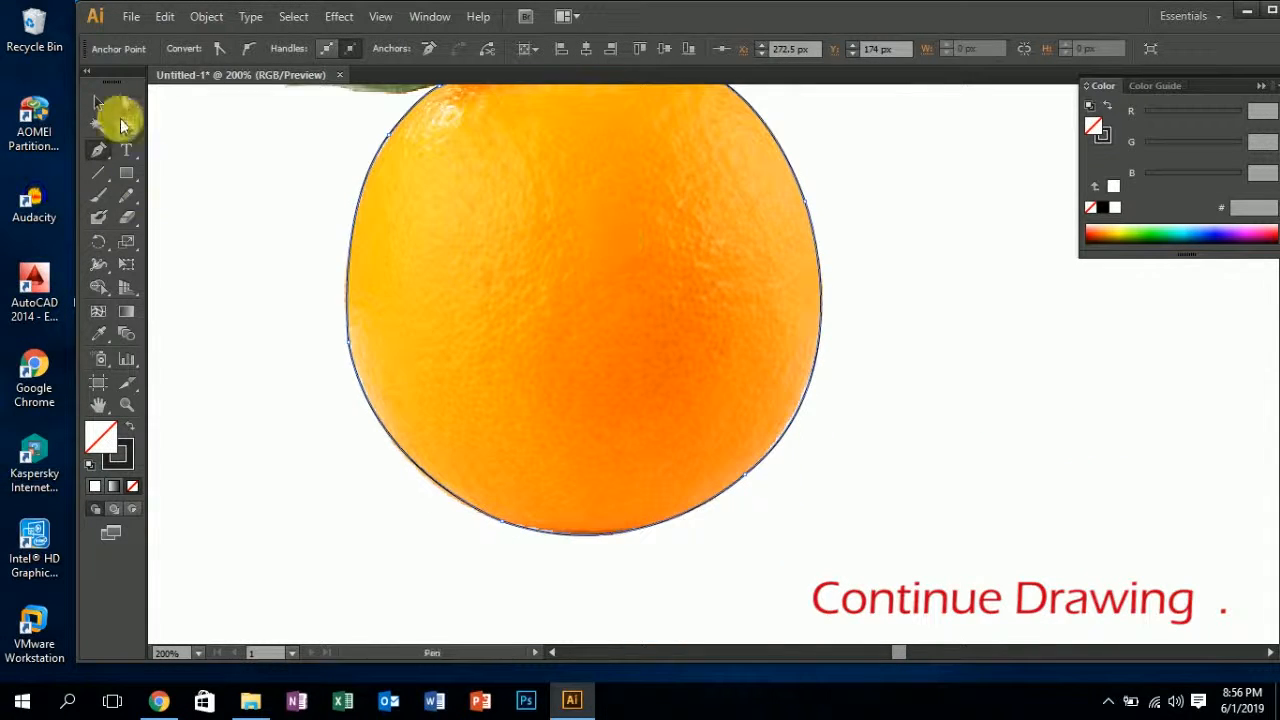
{"action": "left_click", "coordinate": [99, 104]}
{"action": "left_click", "coordinate": [641, 311]}
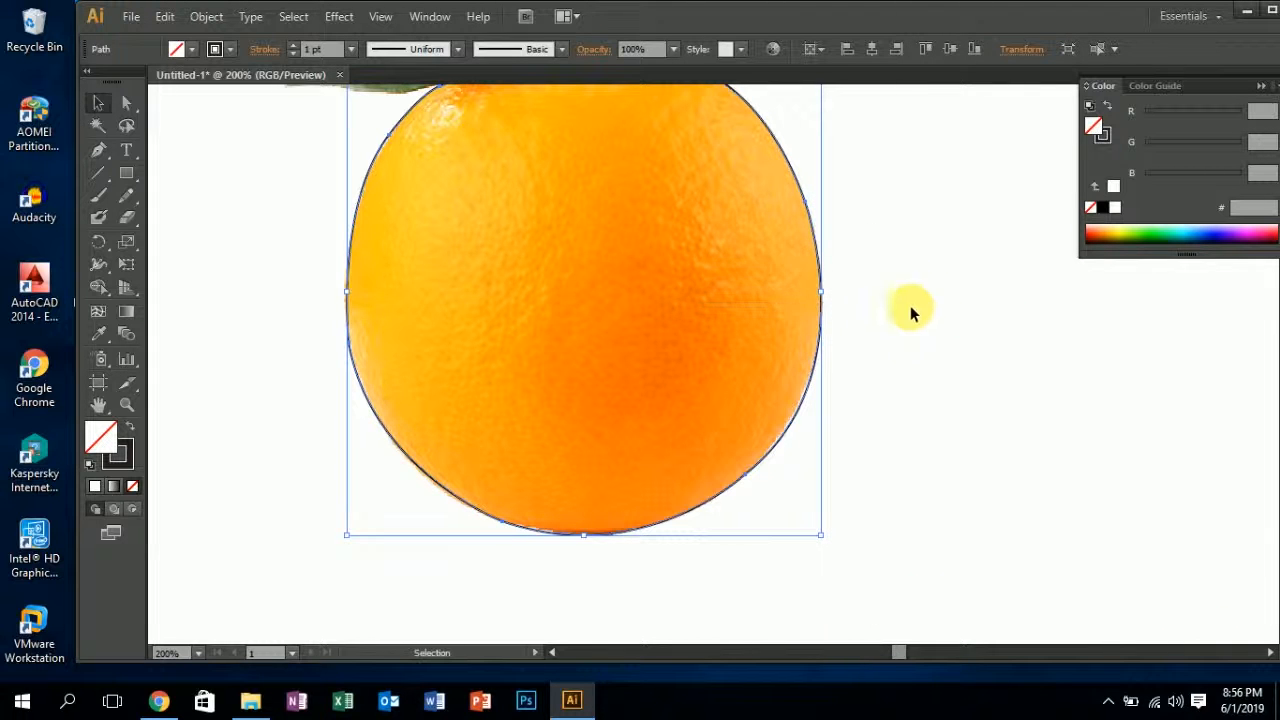
{"action": "key", "text": "Right"}
{"action": "key", "text": "Right"}
{"action": "key", "text": "Right"}
{"action": "key", "text": "Right"}
{"action": "key", "text": "Right"}
{"action": "key", "text": "Right"}
{"action": "key", "text": "Right"}
{"action": "key", "text": "Right"}
{"action": "key", "text": "Right"}
{"action": "key", "text": "Right"}
{"action": "key", "text": "Right"}
{"action": "key", "text": "Right"}
{"action": "key", "text": "Right"}
{"action": "key", "text": "Right"}
{"action": "key", "text": "Right"}
{"action": "key", "text": "Right"}
{"action": "key", "text": "Right"}
{"action": "key", "text": "Right"}
{"action": "key", "text": "Right"}
{"action": "key", "text": "Right"}
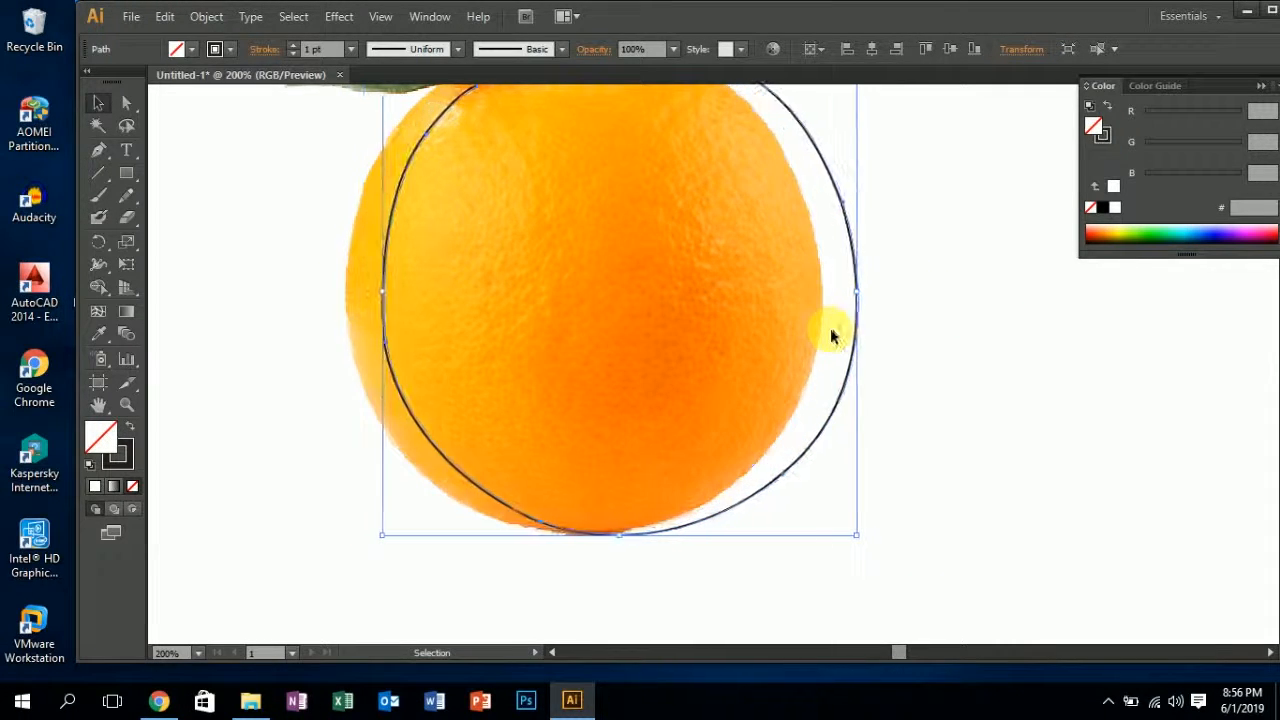
{"action": "key", "text": "Right"}
{"action": "key", "text": "Right"}
{"action": "key", "text": "Right"}
{"action": "key", "text": "Right"}
{"action": "key", "text": "Right"}
{"action": "key", "text": "Right"}
{"action": "key", "text": "Right"}
{"action": "key", "text": "Right"}
{"action": "key", "text": "Right"}
{"action": "key", "text": "Right"}
{"action": "key", "text": "Right"}
{"action": "key", "text": "Right"}
{"action": "key", "text": "Right"}
{"action": "key", "text": "Right"}
{"action": "key", "text": "Right"}
{"action": "key", "text": "Right"}
{"action": "key", "text": "Right"}
{"action": "key", "text": "Right"}
{"action": "key", "text": "Right"}
{"action": "key", "text": "Right"}
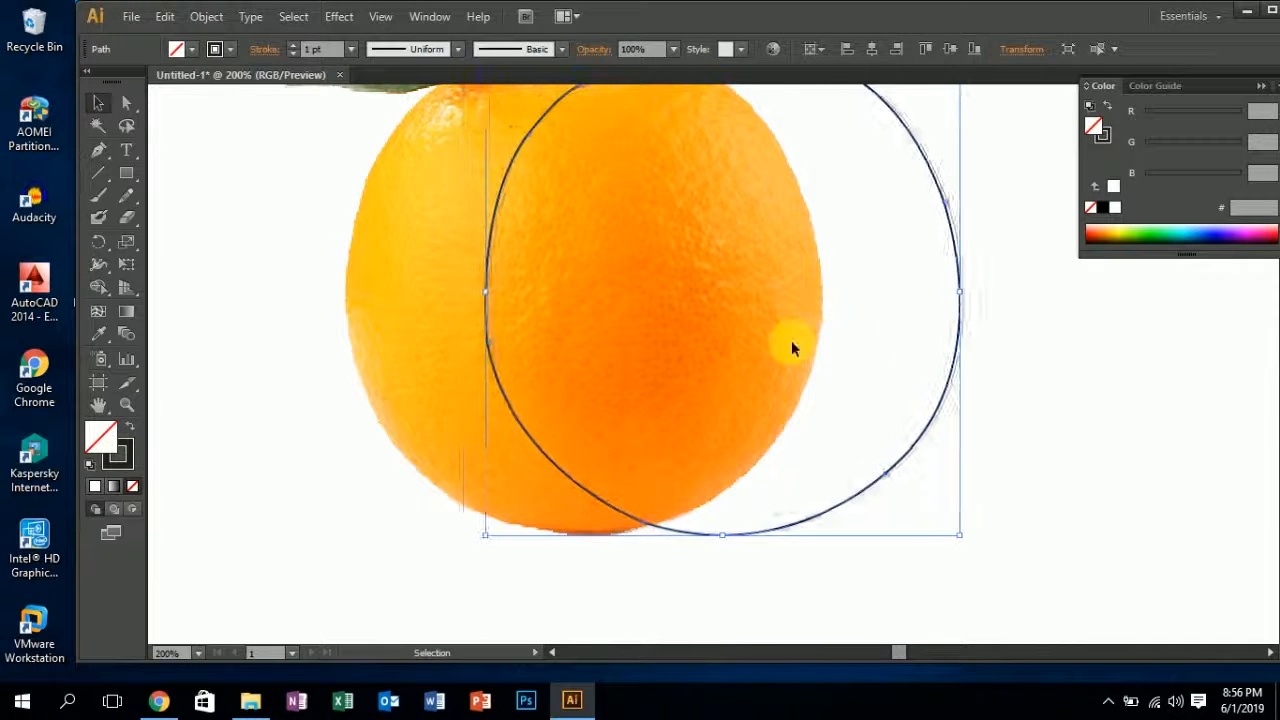
{"action": "left_click_drag", "start_coordinate": [965, 327], "coordinate": [1157, 335]}
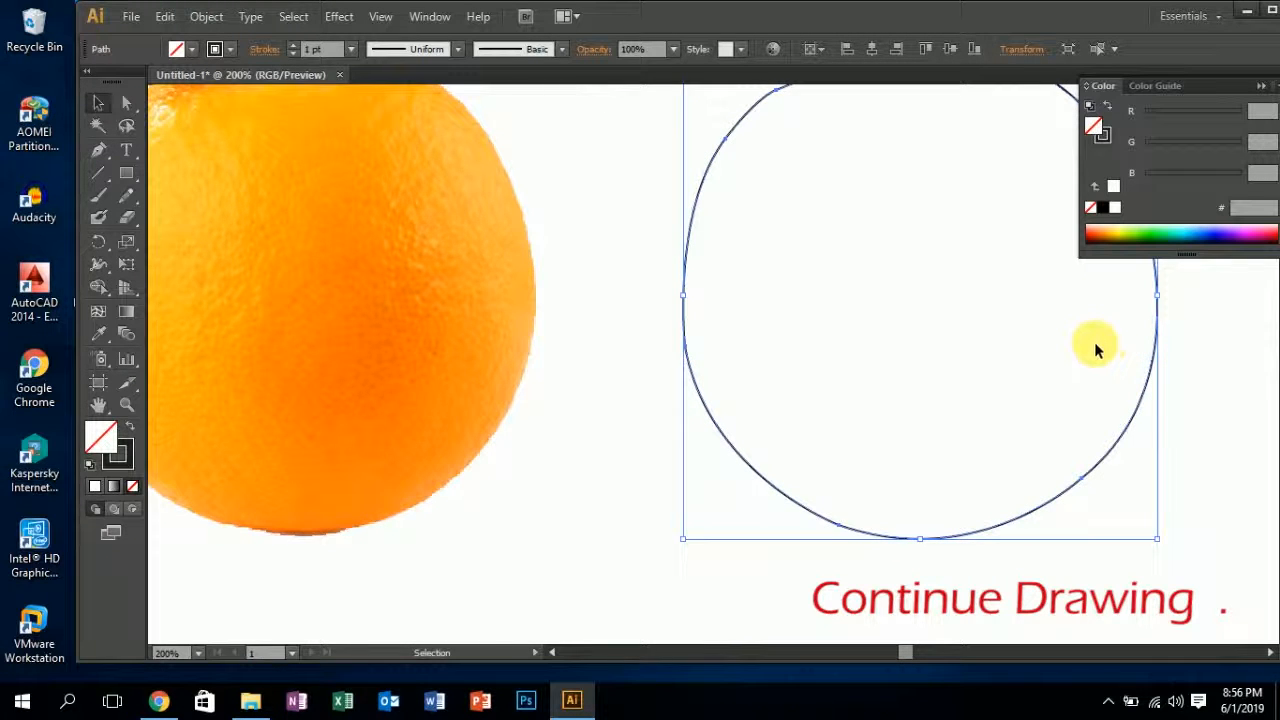
- Trace the green cap at the base of the orange's stem with the Pen tool
{"action": "scroll", "coordinate": [1103, 342], "scroll_direction": "down", "scroll_amount": 1}
{"action": "left_click_drag", "start_coordinate": [921, 363], "coordinate": [868, 432]}
{"action": "scroll", "coordinate": [482, 255], "scroll_direction": "up", "scroll_amount": 1}
{"action": "left_click_drag", "start_coordinate": [443, 251], "coordinate": [469, 389]}
{"action": "scroll", "coordinate": [429, 314], "scroll_direction": "up", "scroll_amount": 1}
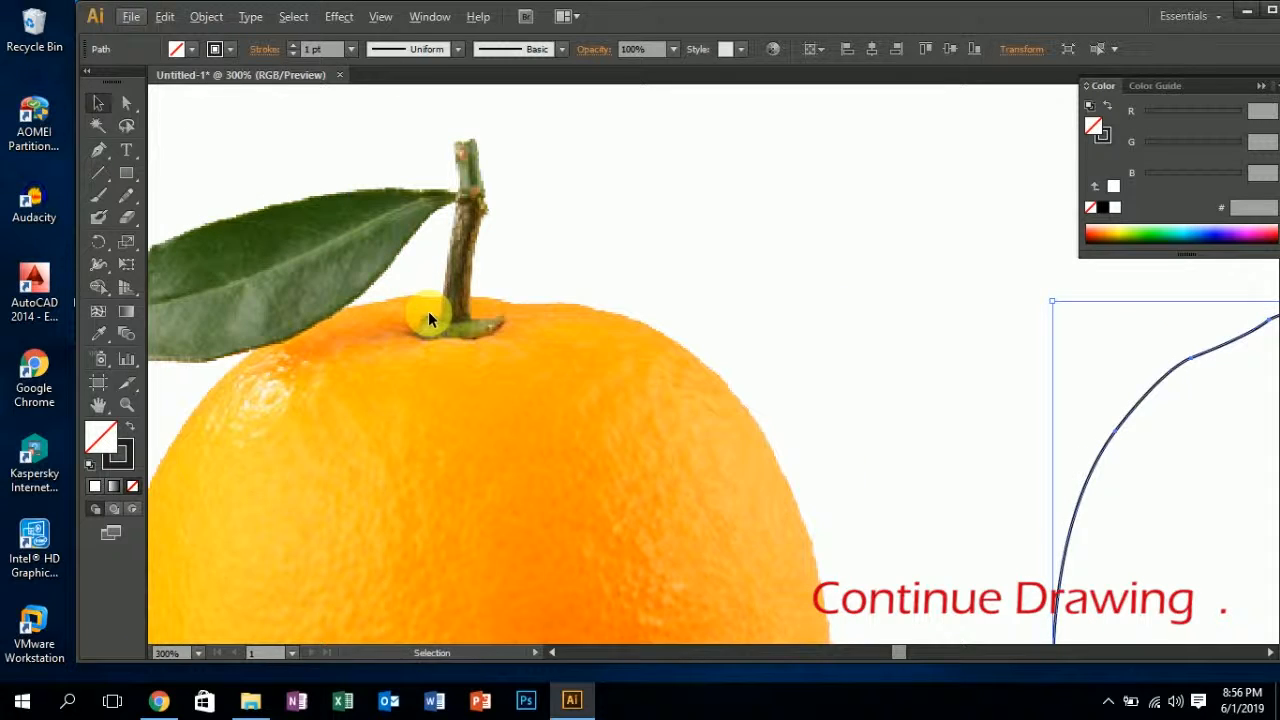
{"action": "left_click", "coordinate": [98, 152]}
{"action": "mouse_move", "coordinate": [438, 330]}
{"action": "left_mouse_down"}
{"action": "mouse_move", "coordinate": [420, 334]}
{"action": "mouse_move", "coordinate": [483, 349]}
{"action": "mouse_move", "coordinate": [457, 328]}
{"action": "left_mouse_up"}
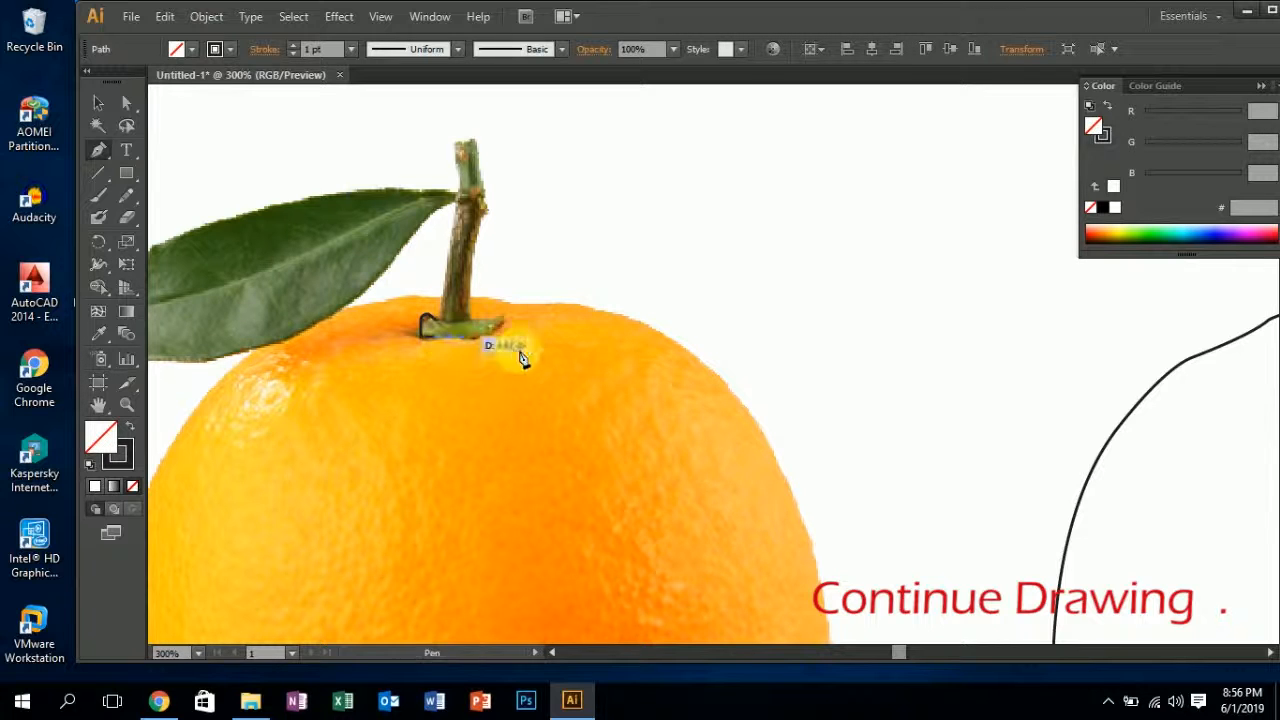
{"action": "key", "text": "ctrl+shift+a"}
{"action": "mouse_move", "coordinate": [452, 344]}
{"action": "left_mouse_down"}
{"action": "mouse_move", "coordinate": [514, 334]}
{"action": "mouse_move", "coordinate": [461, 324]}
{"action": "left_mouse_up"}
{"action": "left_click", "coordinate": [486, 318]}
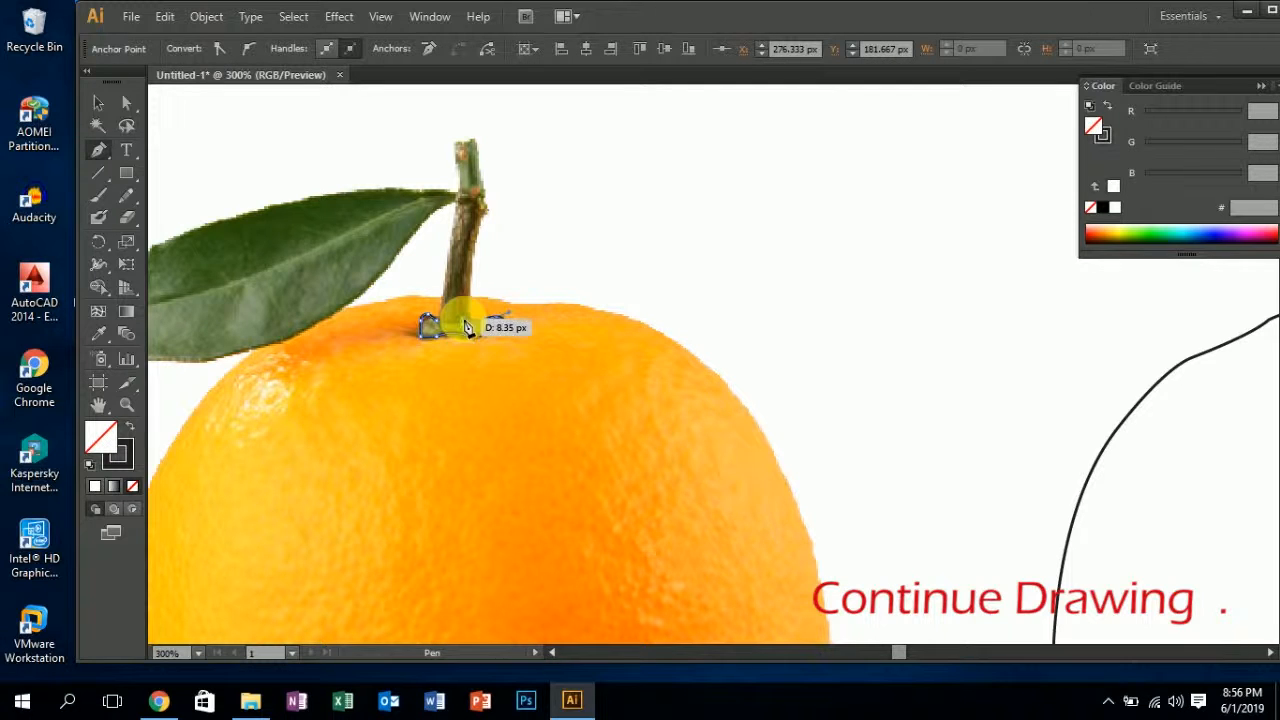
{"action": "left_click", "coordinate": [474, 329]}
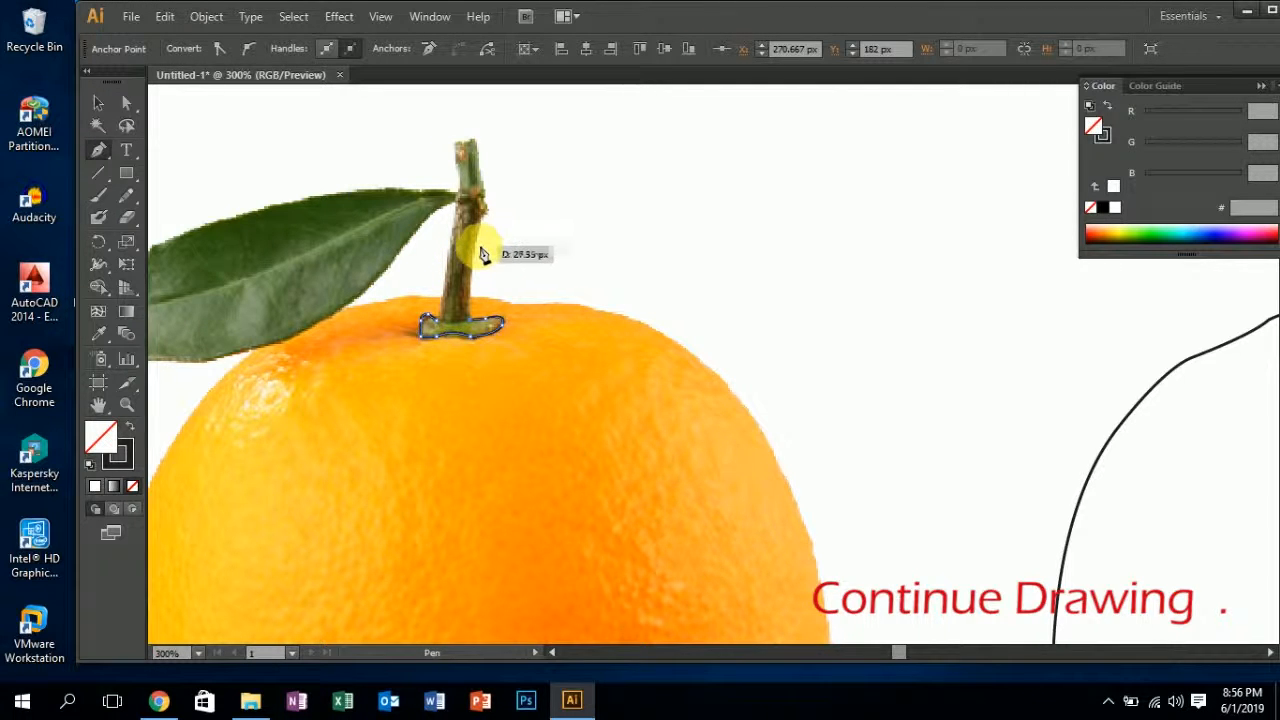
{"action": "left_click_drag", "start_coordinate": [481, 233], "coordinate": [475, 241]}
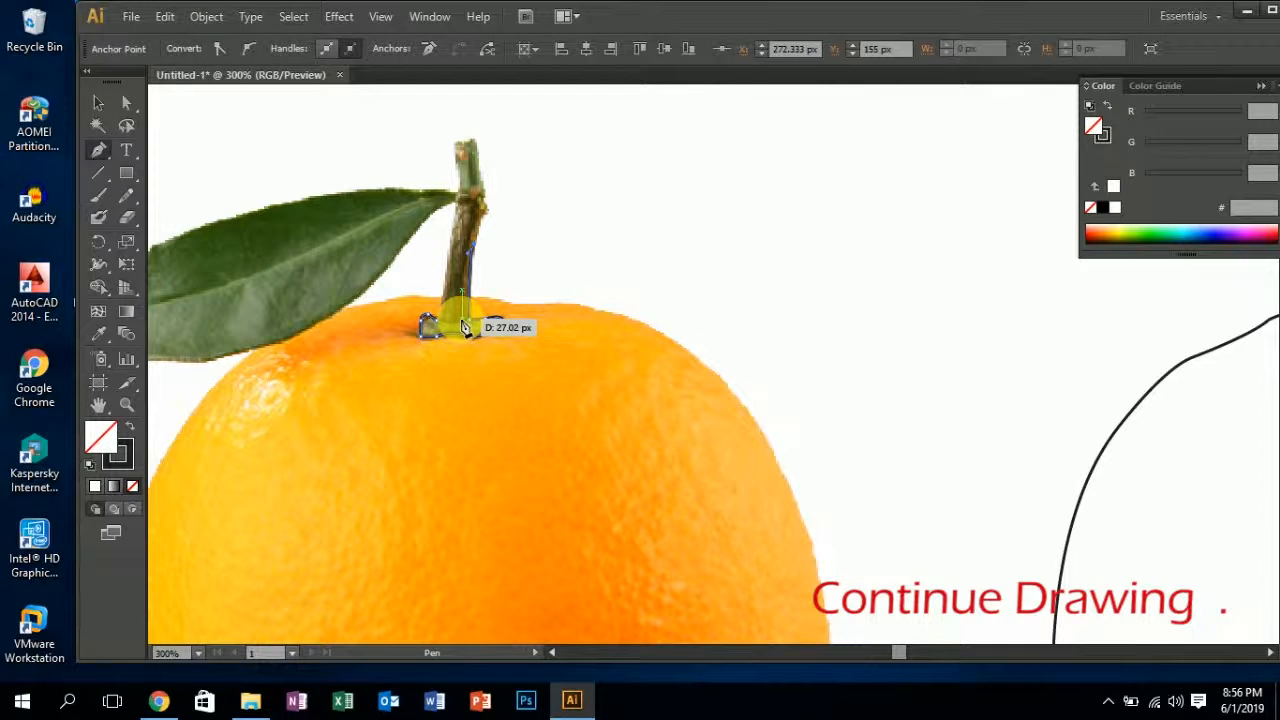
{"action": "left_click", "coordinate": [465, 328]}
{"action": "left_click_drag", "start_coordinate": [436, 324], "coordinate": [447, 327]}
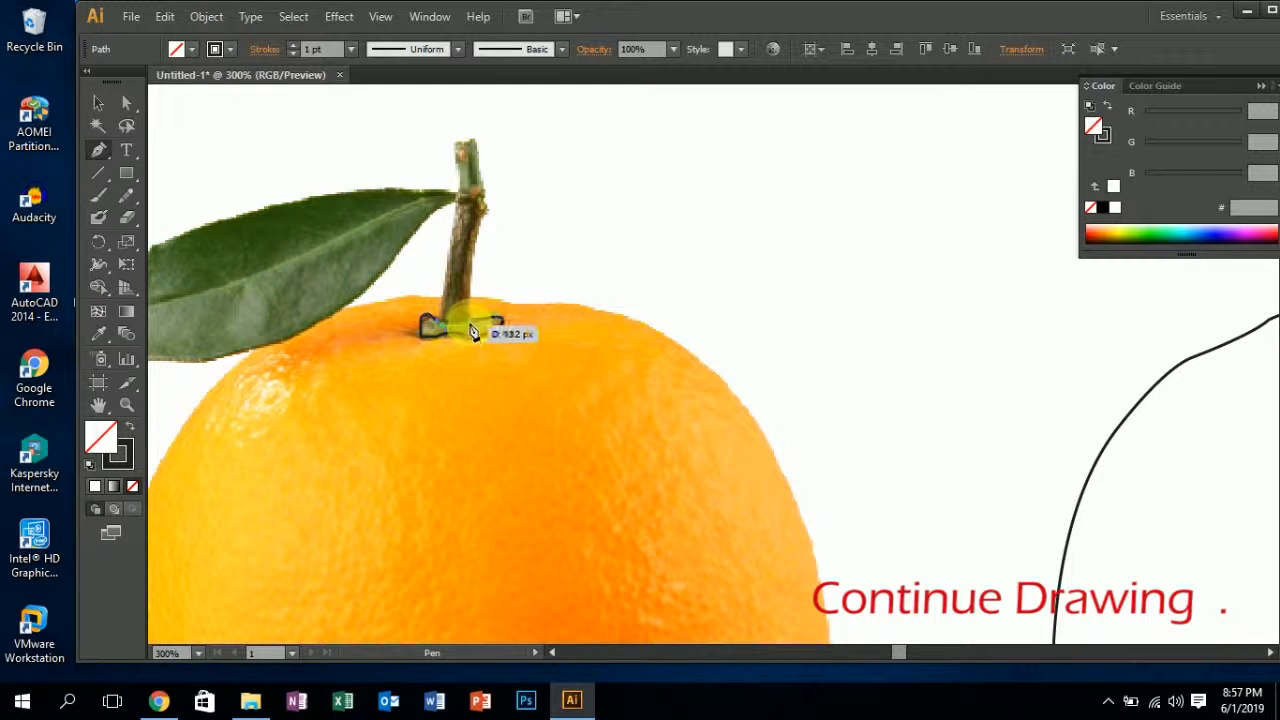
- Finish the outline of the stem's green cap and place it on the top edge of the traced orange outline
{"action": "left_click", "coordinate": [471, 324]}
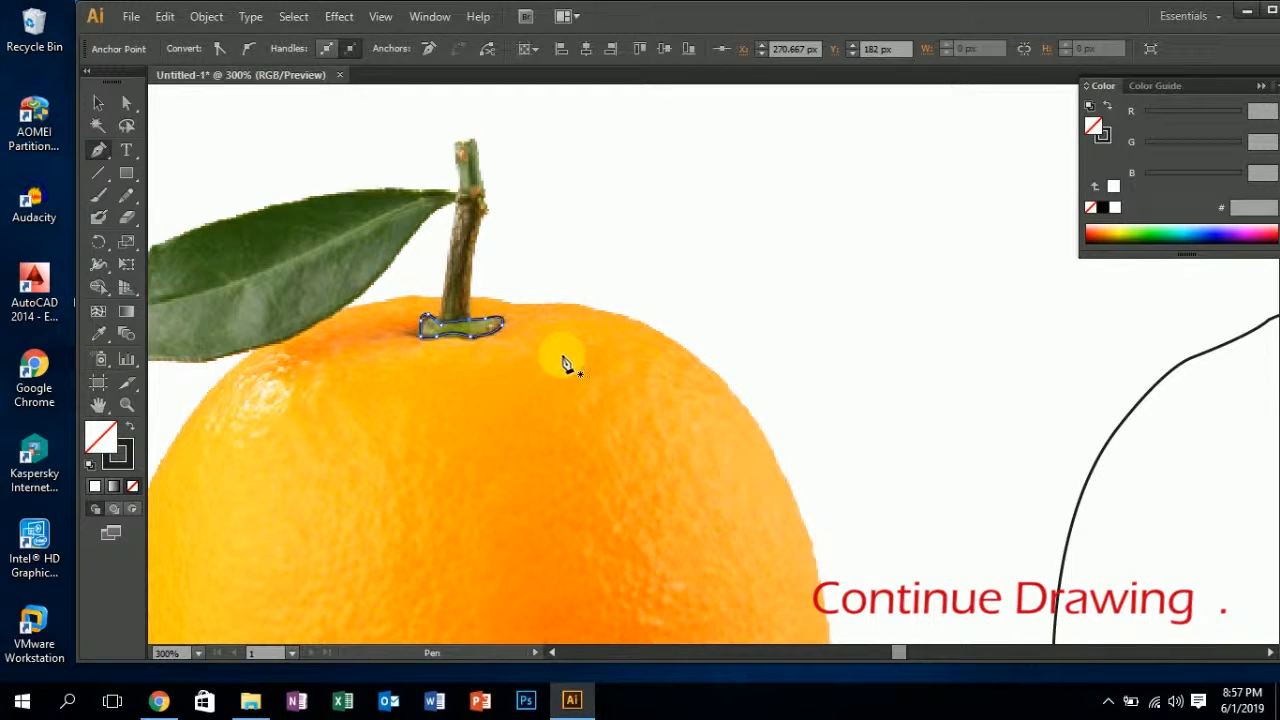
{"action": "left_click", "coordinate": [99, 103]}
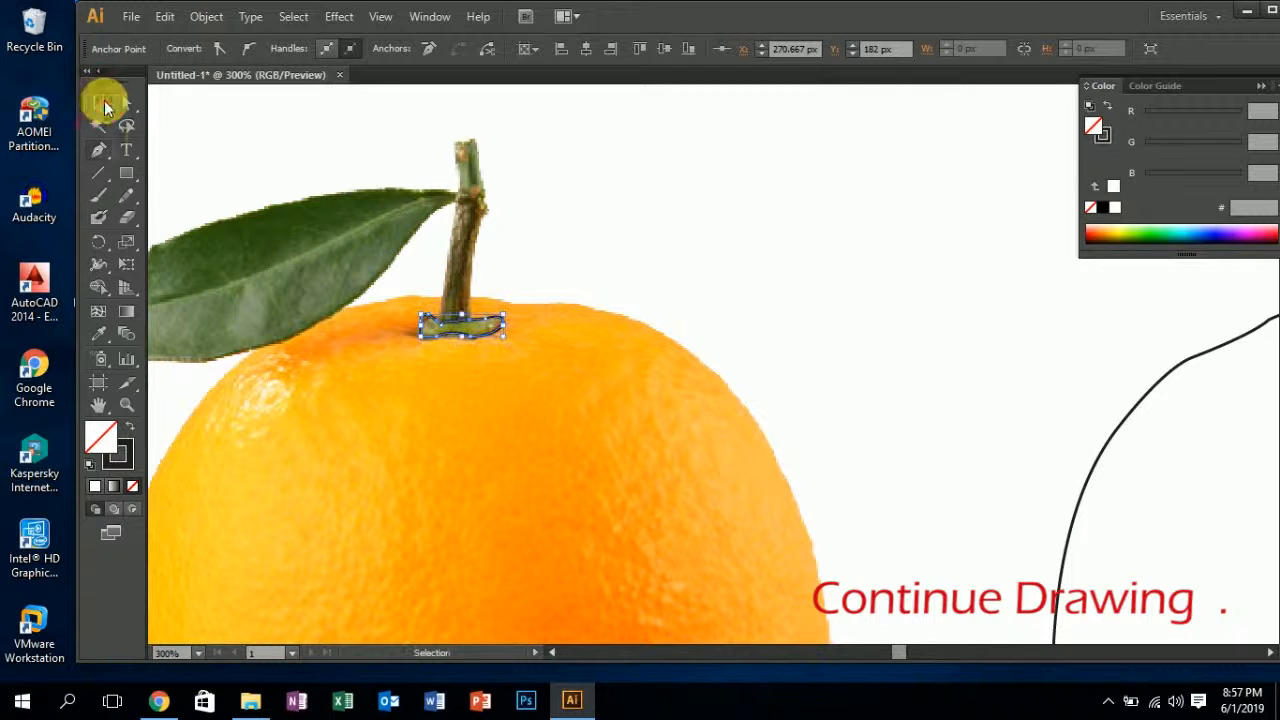
{"action": "left_click_drag", "start_coordinate": [475, 318], "coordinate": [966, 277]}
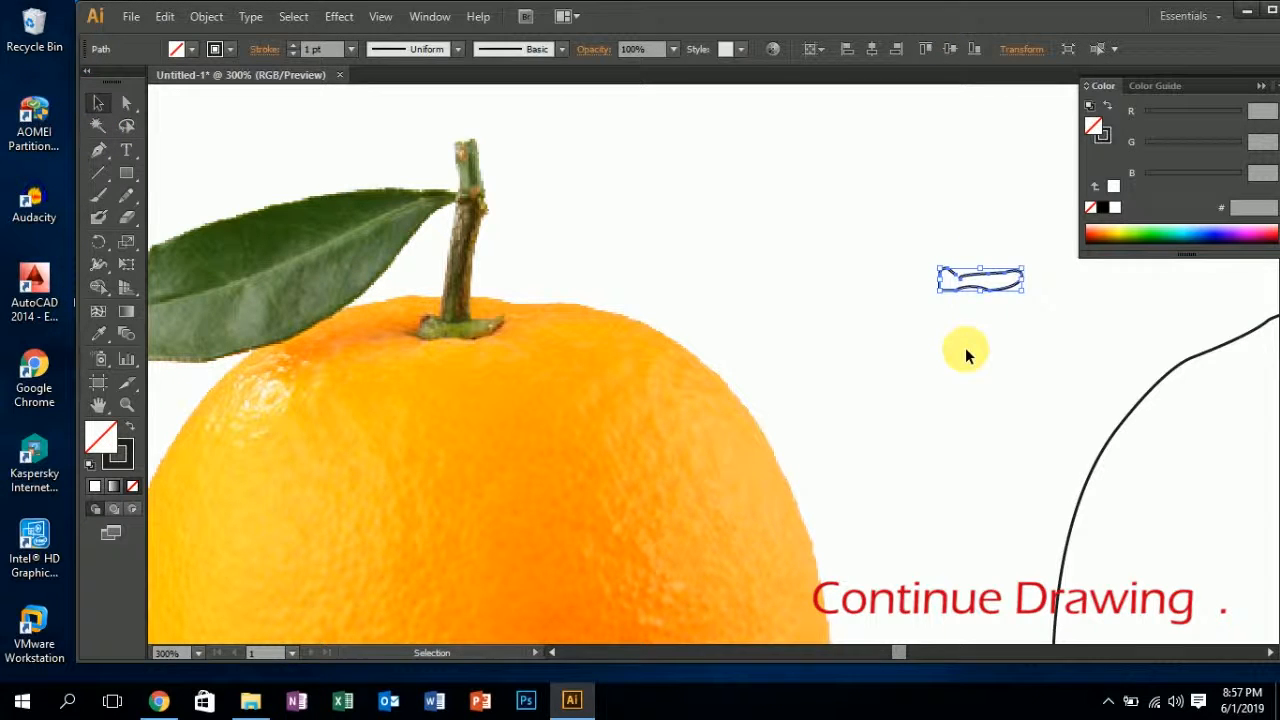
{"action": "scroll", "coordinate": [320, 394], "scroll_direction": "right", "scroll_amount": 10}
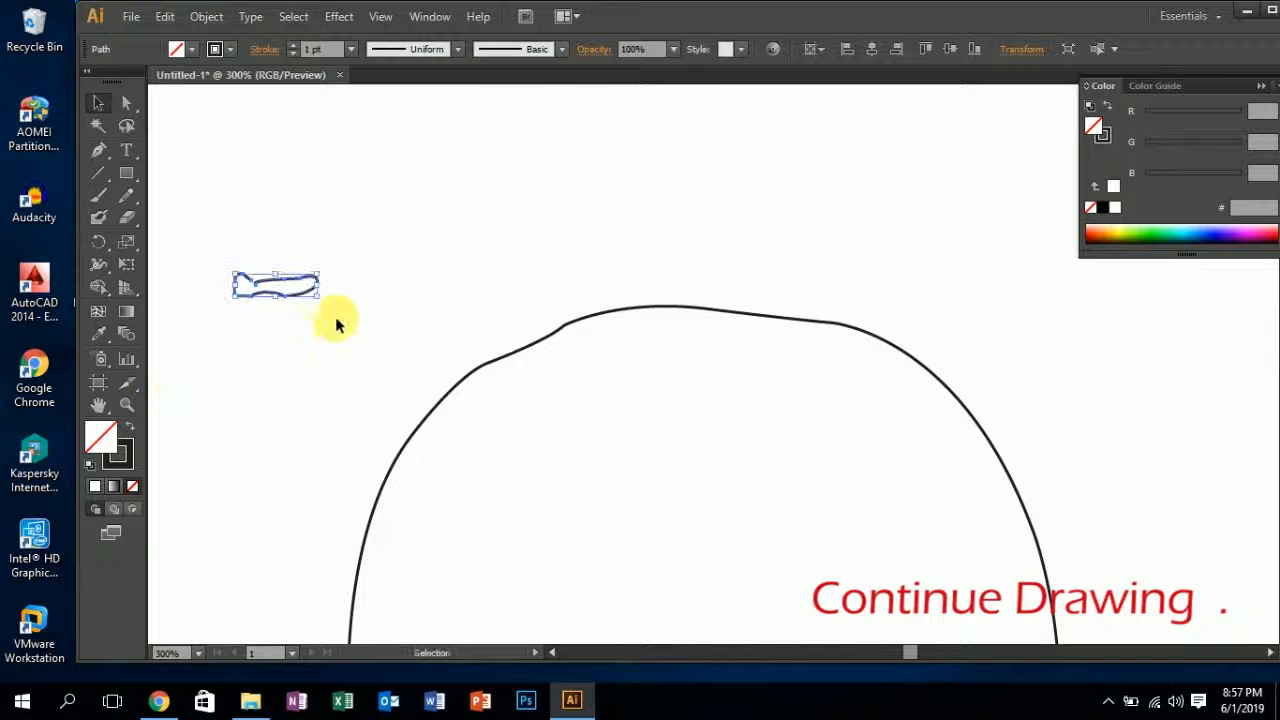
{"action": "left_click_drag", "start_coordinate": [293, 287], "coordinate": [687, 309]}
{"action": "left_click", "coordinate": [695, 265]}
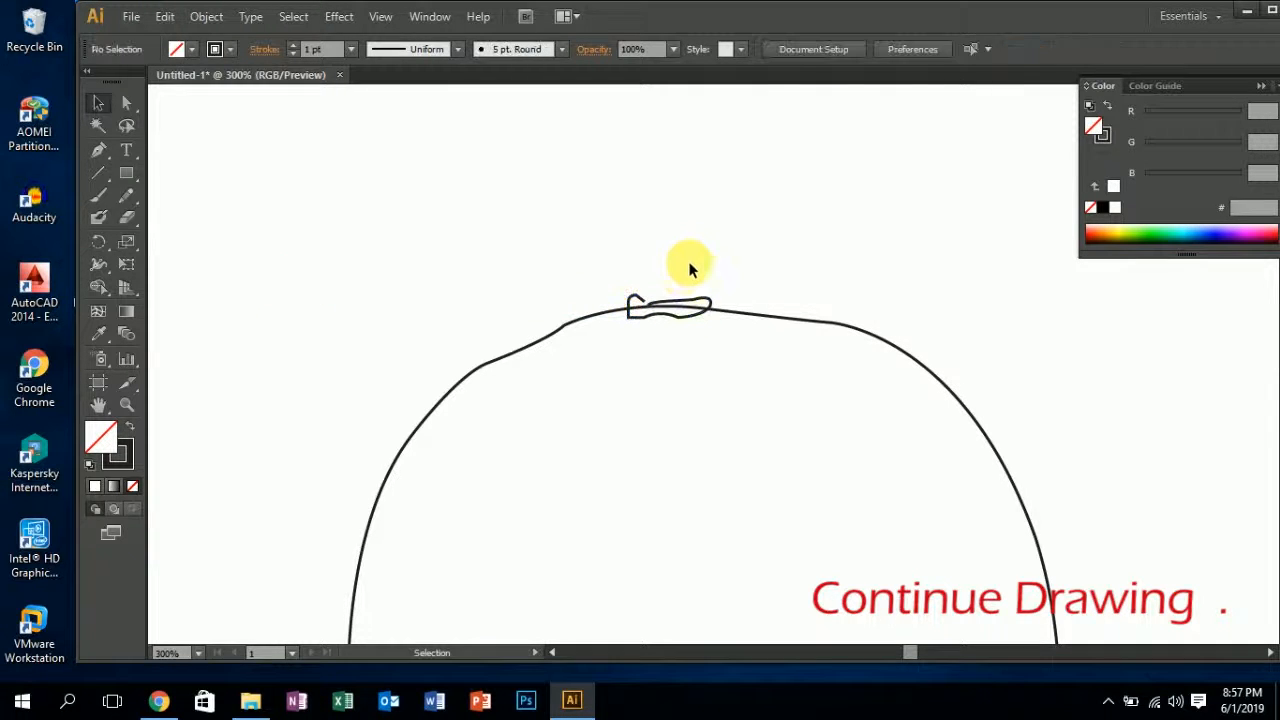
- Close the gap in the stem cap's outline above the orange with the Pen tool
{"action": "scroll", "coordinate": [663, 284], "scroll_direction": "up", "scroll_amount": 2}
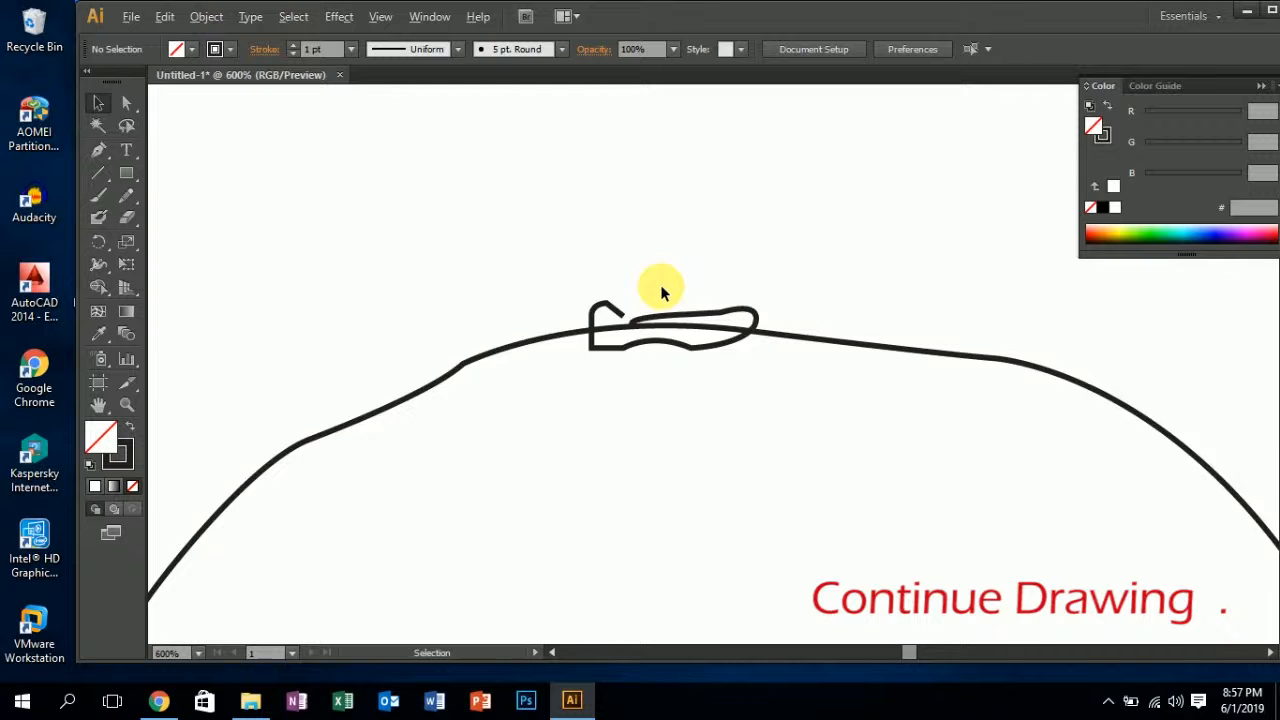
{"action": "left_click", "coordinate": [626, 341]}
{"action": "left_click", "coordinate": [126, 103]}
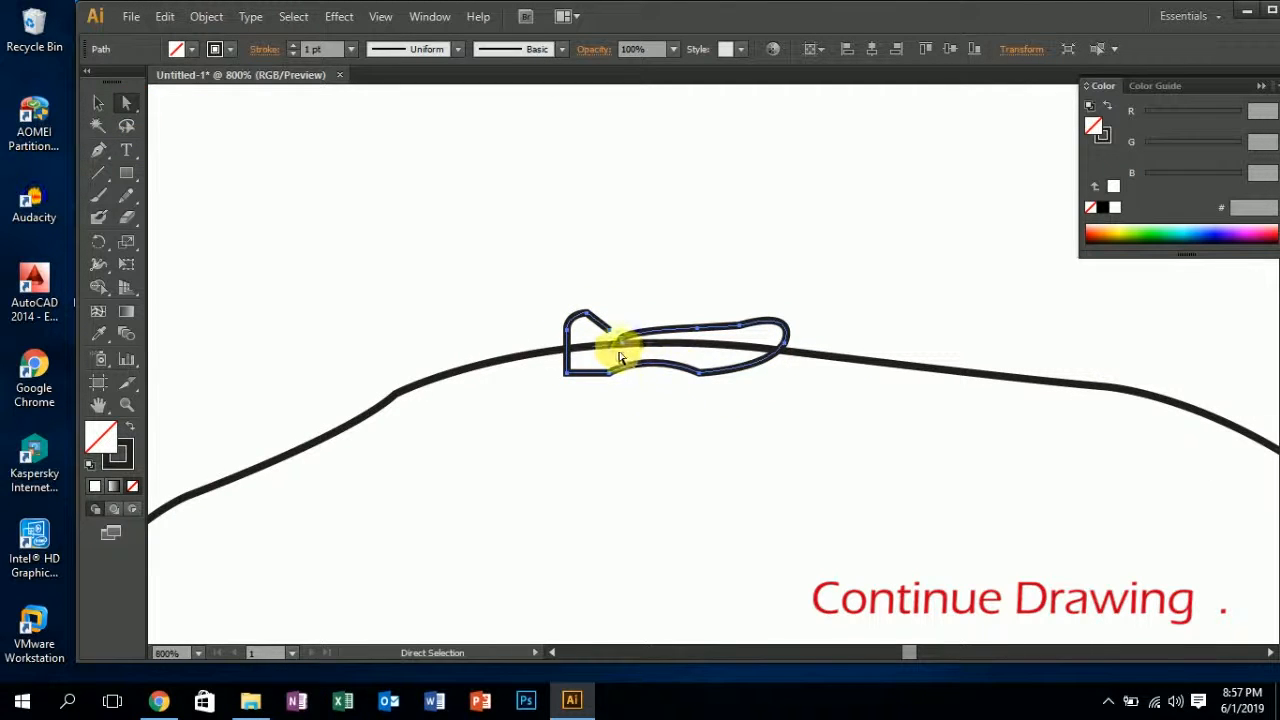
{"action": "key", "text": "p"}
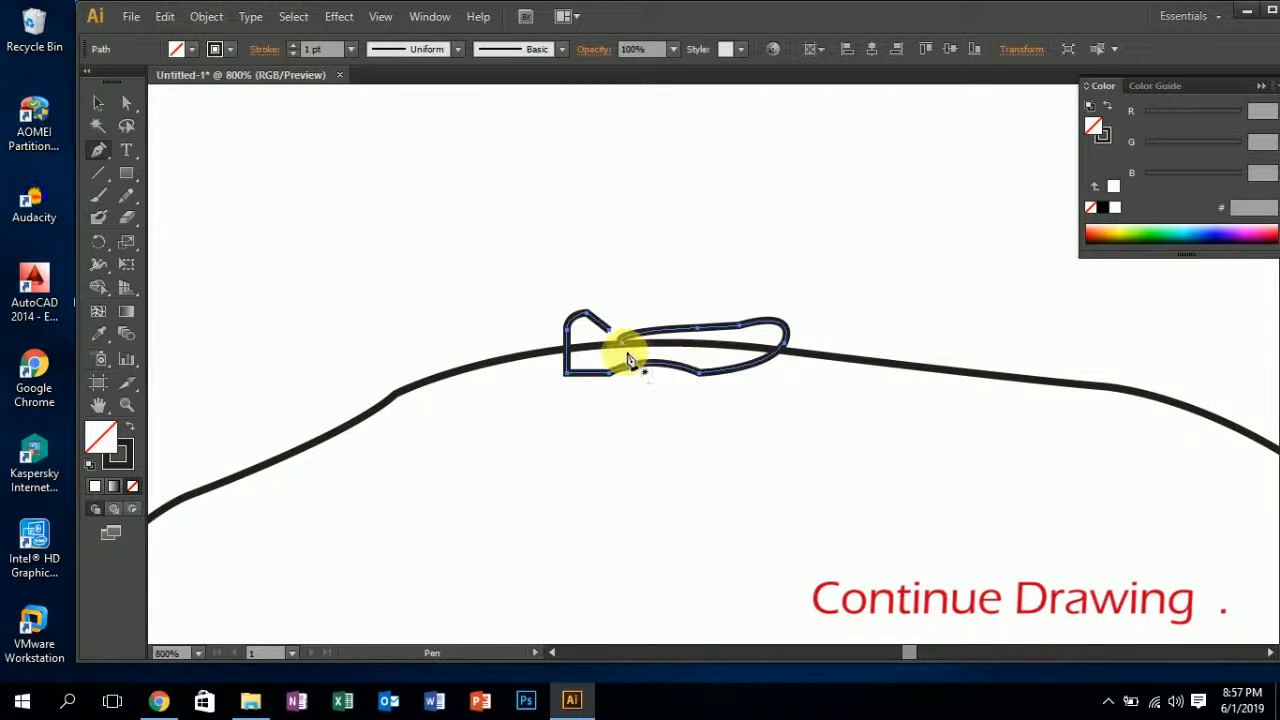
{"action": "key", "text": "super"}
{"action": "key", "text": "super"}
{"action": "left_click", "coordinate": [600, 322]}
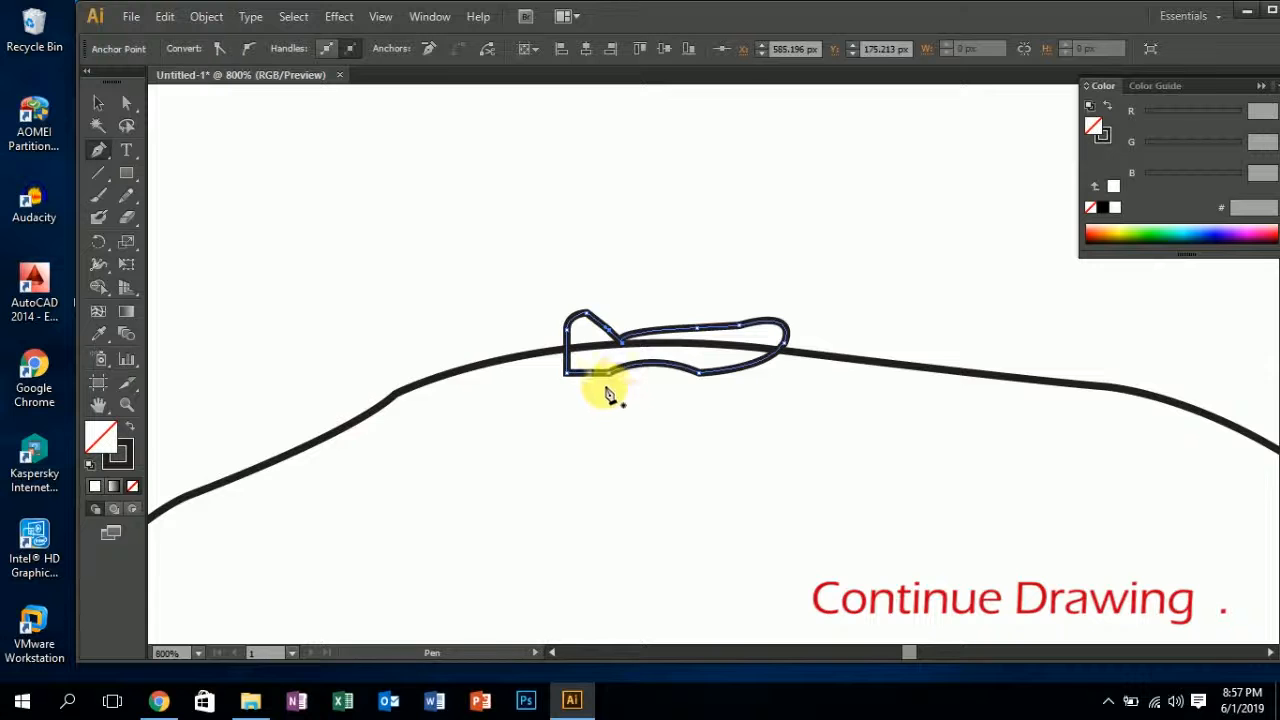
- Select the orange outline together with its cap and nudge them slightly upward
{"action": "left_click", "coordinate": [96, 98]}
{"action": "left_click_drag", "start_coordinate": [949, 489], "coordinate": [527, 288]}
{"action": "key", "text": "Up"}
{"action": "key", "text": "Up"}
{"action": "key", "text": "super"}
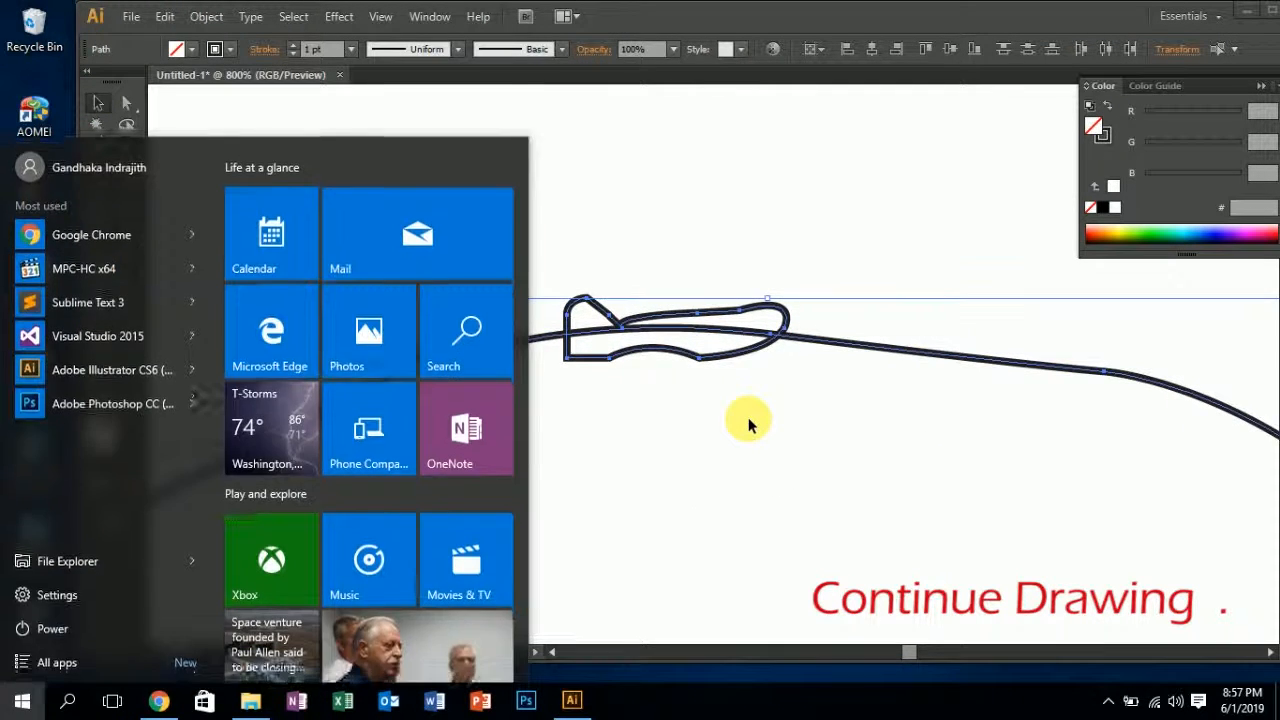
{"action": "key", "text": "super"}
{"action": "scroll", "coordinate": [748, 417], "scroll_direction": "down", "scroll_amount": 3}
{"action": "left_click_drag", "start_coordinate": [684, 468], "coordinate": [948, 475]}
{"action": "scroll", "coordinate": [816, 468], "scroll_direction": "down", "scroll_amount": 4}
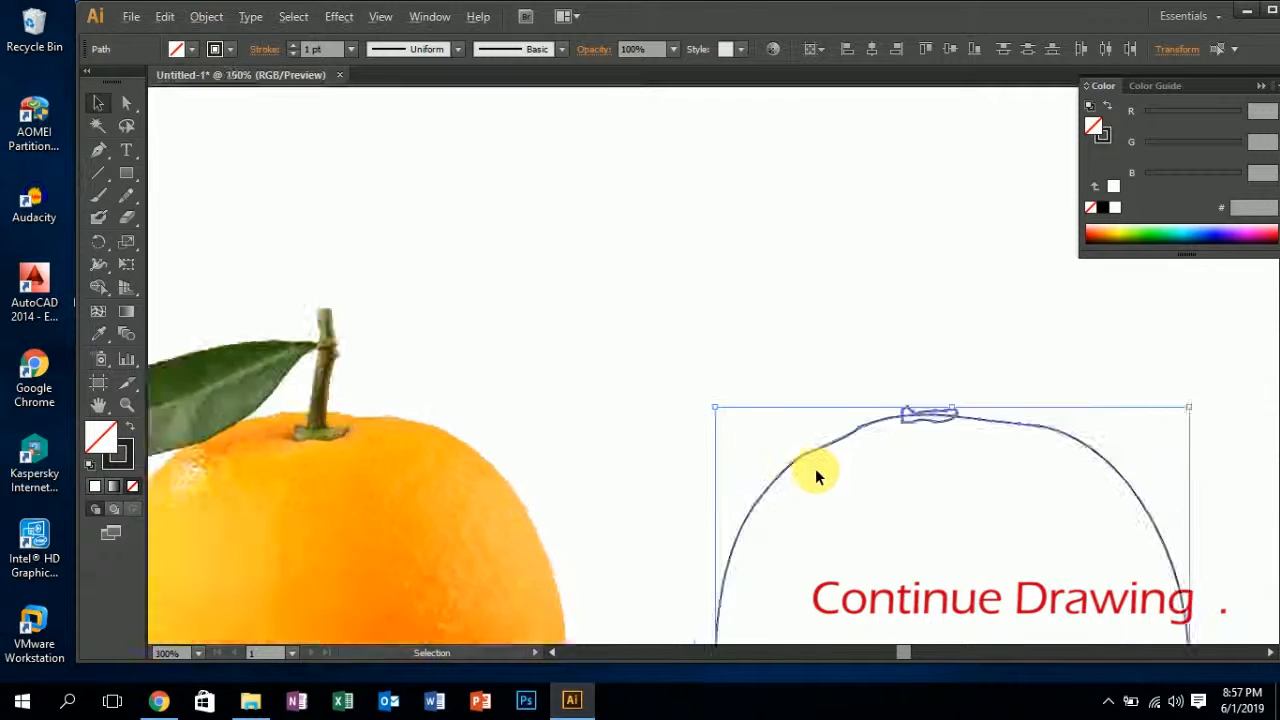
{"action": "left_click_drag", "start_coordinate": [815, 469], "coordinate": [845, 428]}
- Trace the left side, top edge and small knot of the photo's brown stem with the Pen tool
{"action": "scroll", "coordinate": [658, 424], "scroll_direction": "up", "scroll_amount": 4}
{"action": "scroll", "coordinate": [658, 422], "scroll_direction": "up", "scroll_amount": 2}
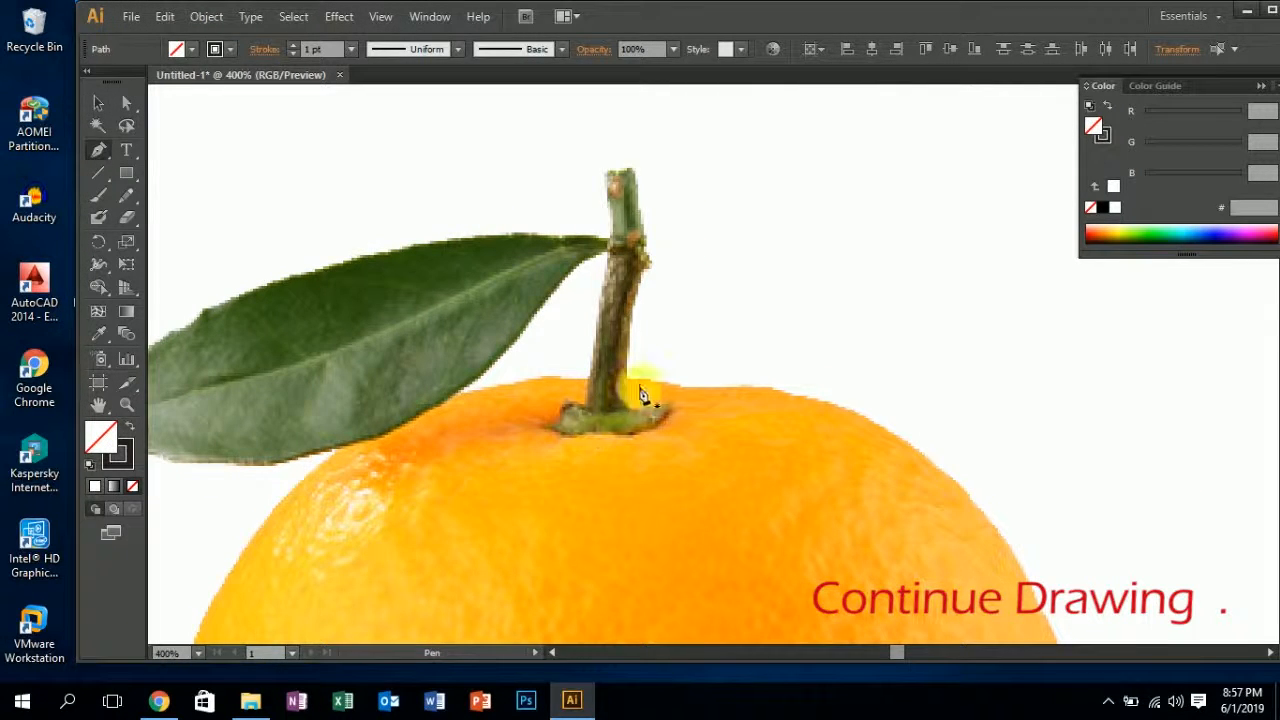
{"action": "key", "text": "XF86AudioMute"}
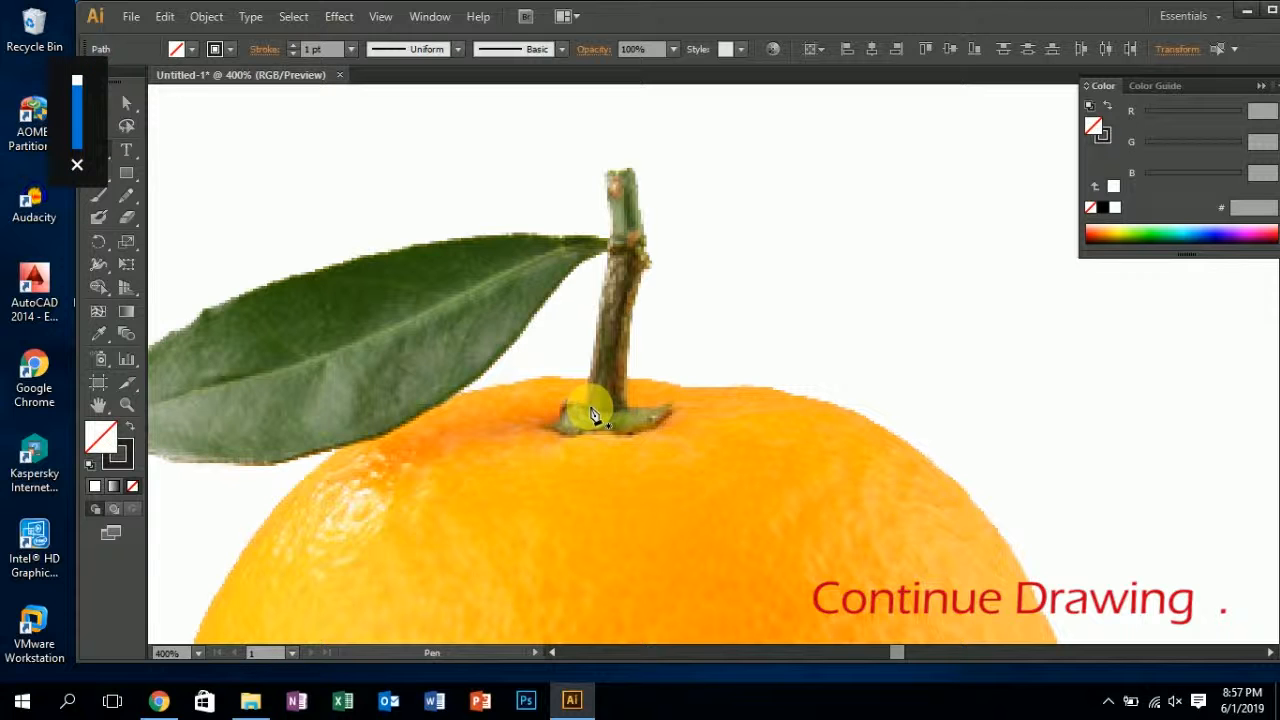
{"action": "left_click", "coordinate": [588, 406]}
{"action": "left_click", "coordinate": [611, 253]}
{"action": "left_click_drag", "start_coordinate": [613, 258], "coordinate": [642, 270]}
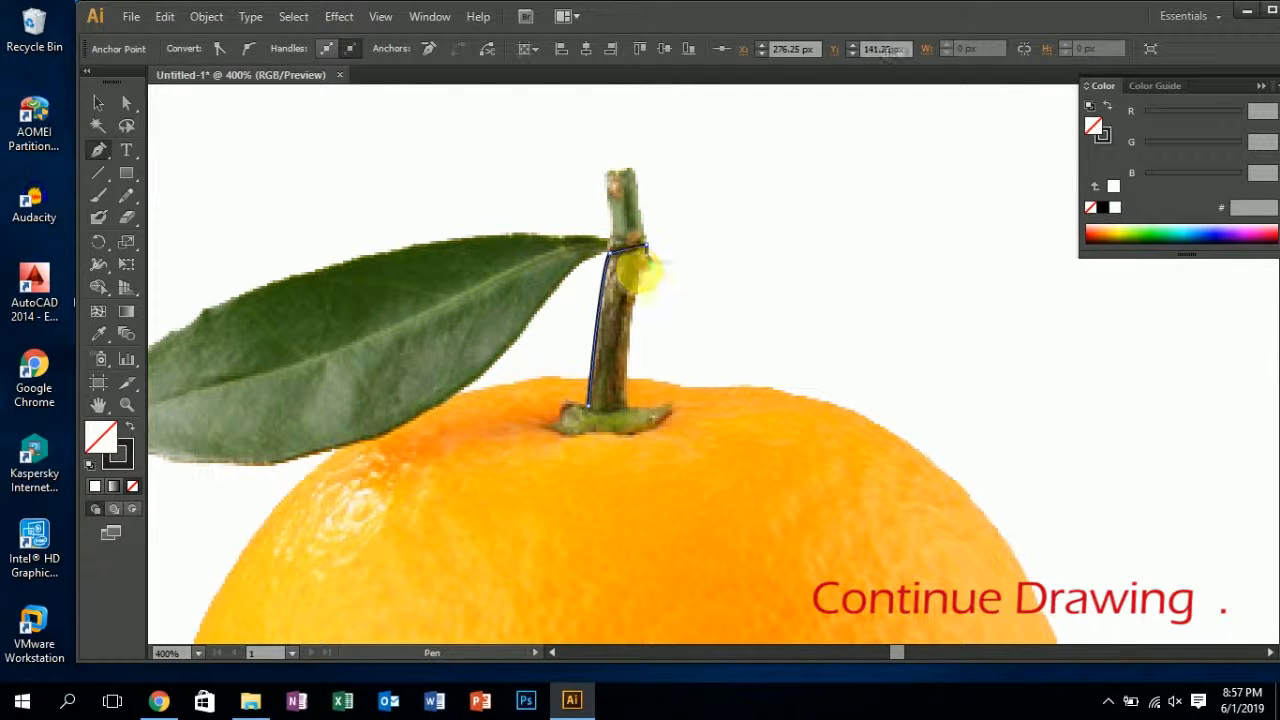
{"action": "left_click", "coordinate": [640, 268]}
{"action": "left_click", "coordinate": [629, 405]}
{"action": "left_click_drag", "start_coordinate": [612, 420], "coordinate": [599, 414]}
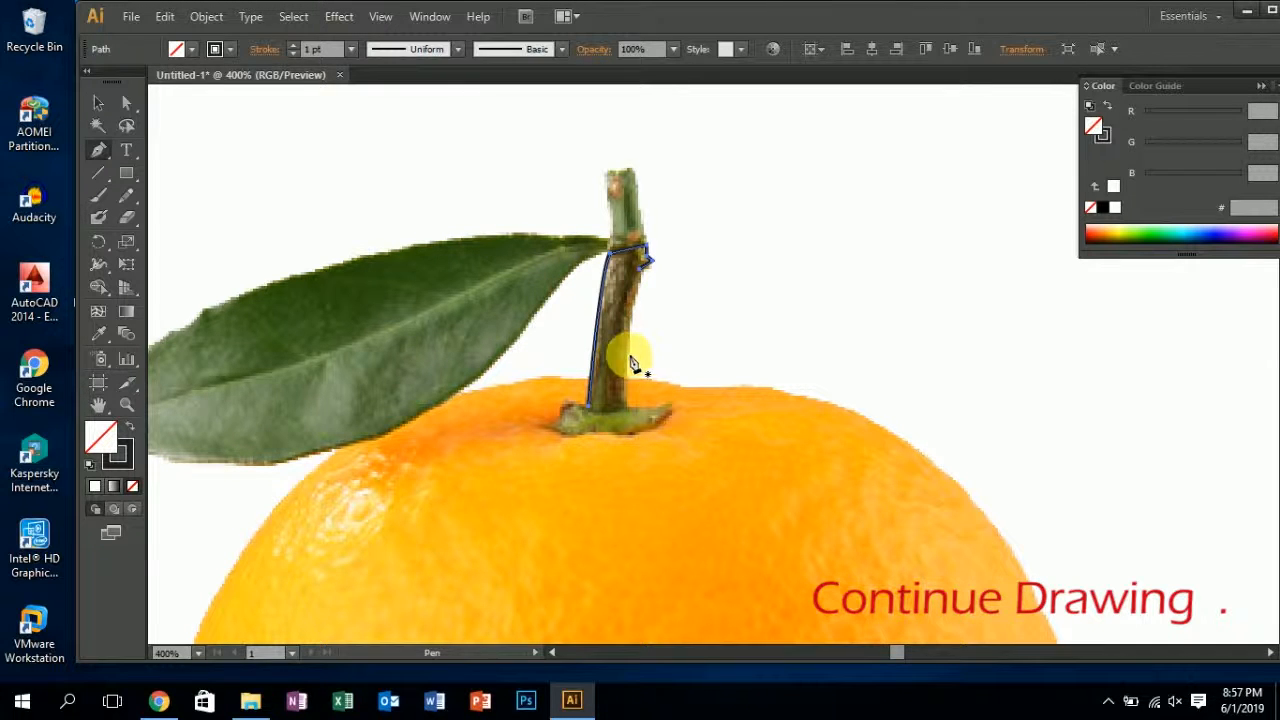
{"action": "left_click_drag", "start_coordinate": [627, 370], "coordinate": [624, 400]}
{"action": "left_click", "coordinate": [640, 277]}
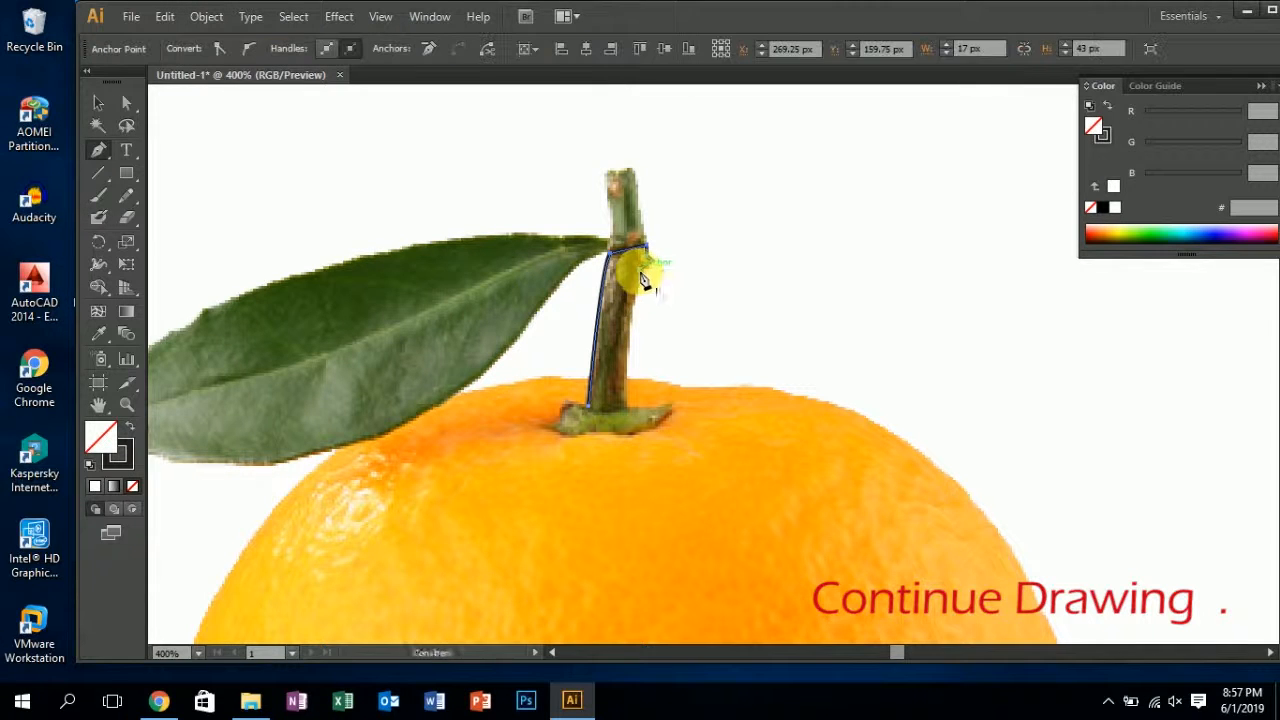
{"action": "left_click_drag", "start_coordinate": [624, 388], "coordinate": [617, 373]}
{"action": "key", "text": "ctrl+z"}
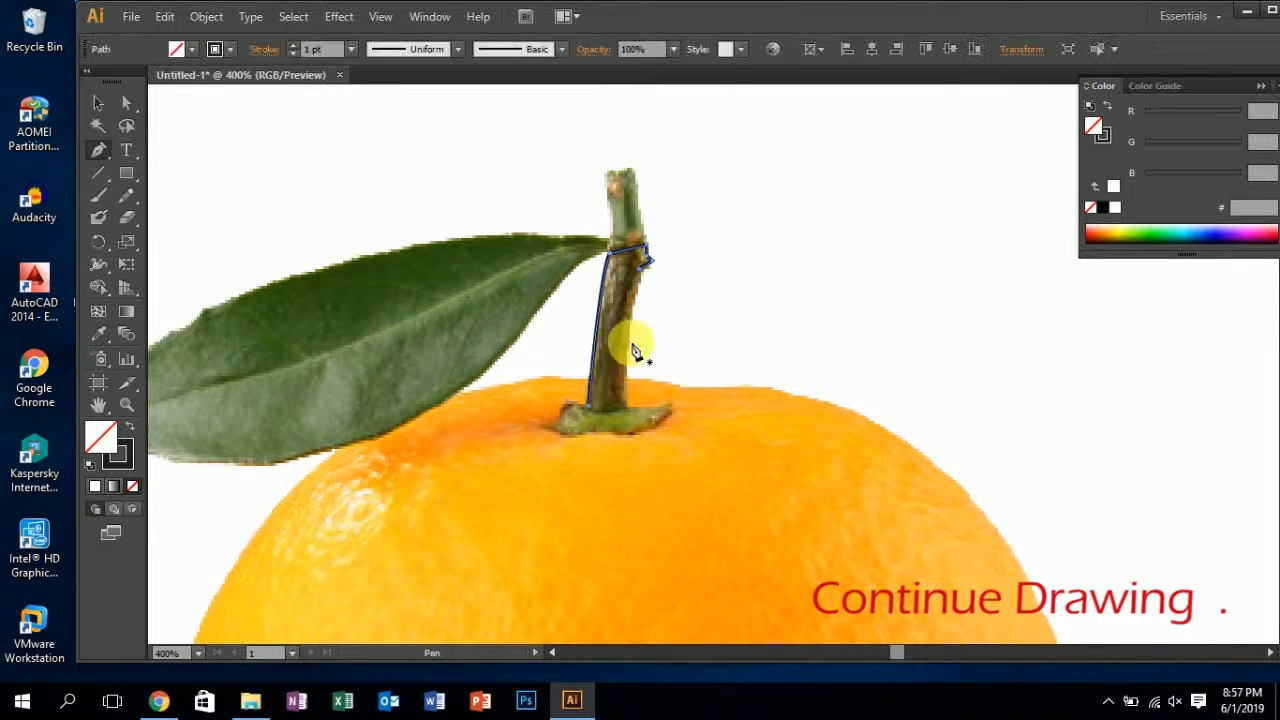
- Continue the brown stem's outline from the knot down its right side and close it along the base
{"action": "left_click", "coordinate": [640, 277]}
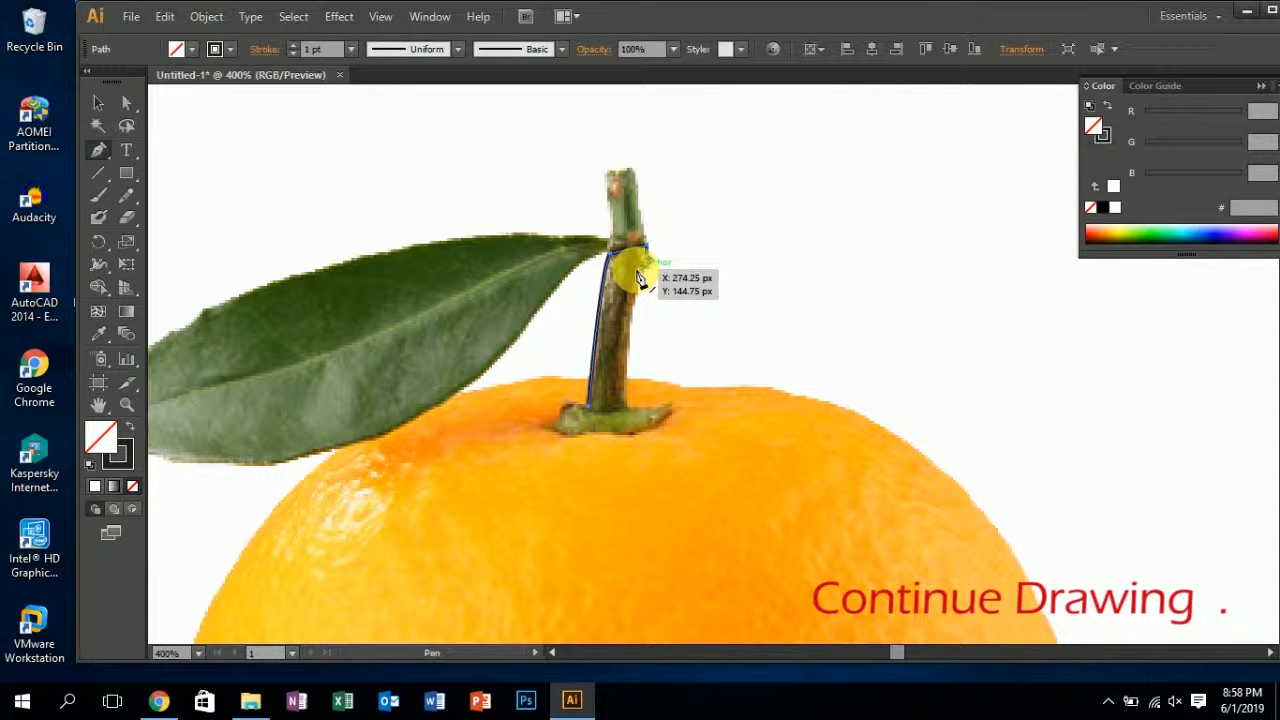
{"action": "left_click_drag", "start_coordinate": [641, 277], "coordinate": [633, 374]}
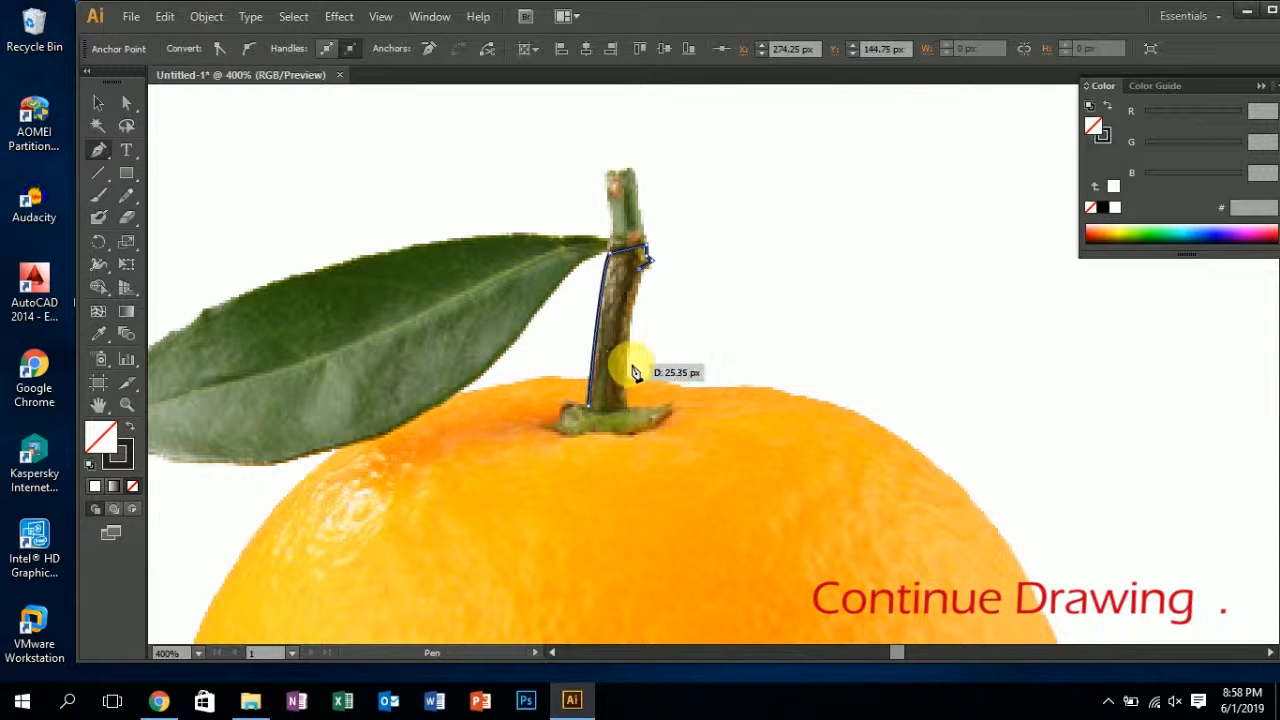
{"action": "left_click_drag", "start_coordinate": [631, 379], "coordinate": [632, 381]}
{"action": "left_click", "coordinate": [628, 365]}
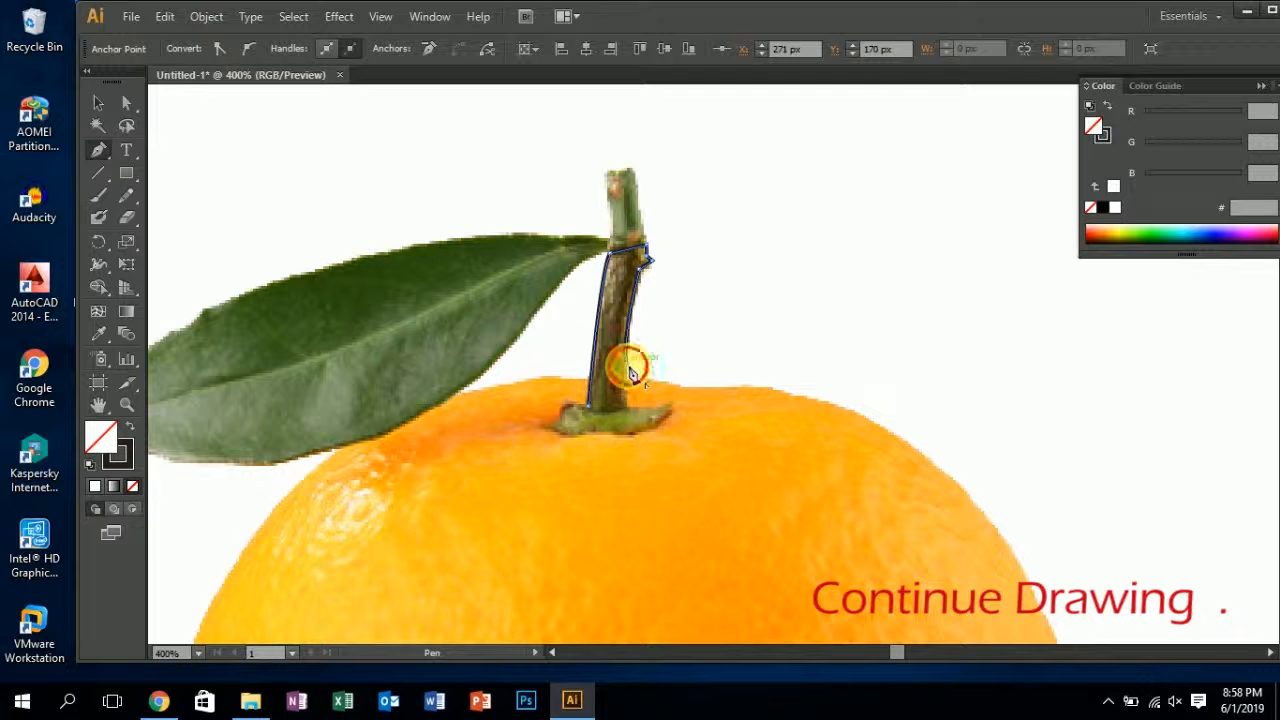
{"action": "left_click", "coordinate": [628, 406]}
{"action": "left_click", "coordinate": [588, 406]}
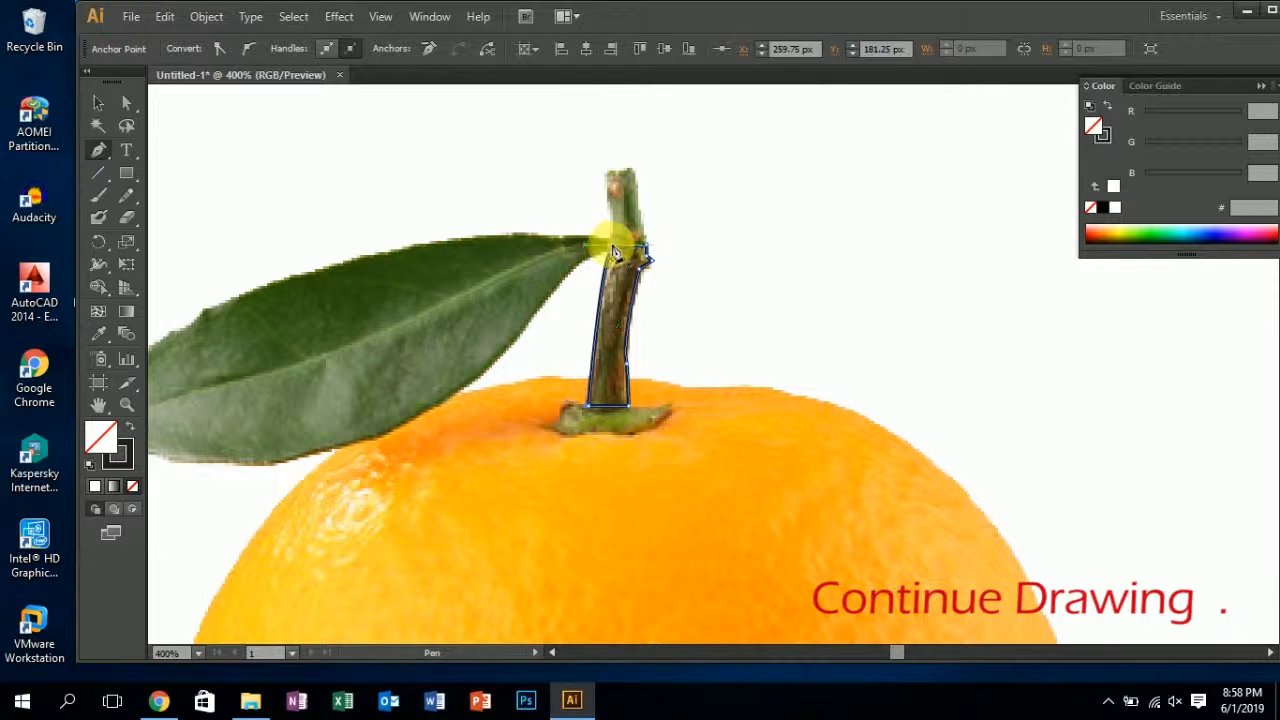
{"action": "left_click_drag", "start_coordinate": [615, 250], "coordinate": [628, 242]}
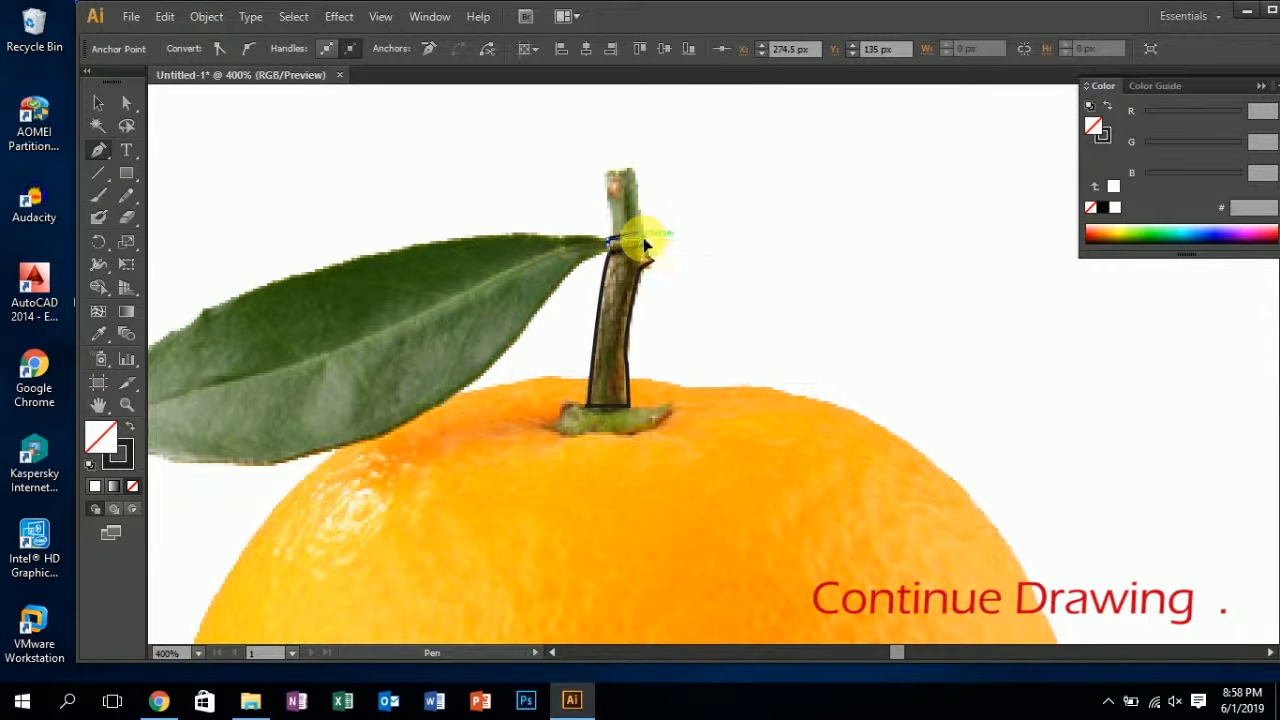
{"action": "left_click", "coordinate": [624, 247]}
{"action": "left_click_drag", "start_coordinate": [608, 254], "coordinate": [606, 247]}
{"action": "scroll", "coordinate": [657, 259], "scroll_direction": "up", "scroll_amount": 2}
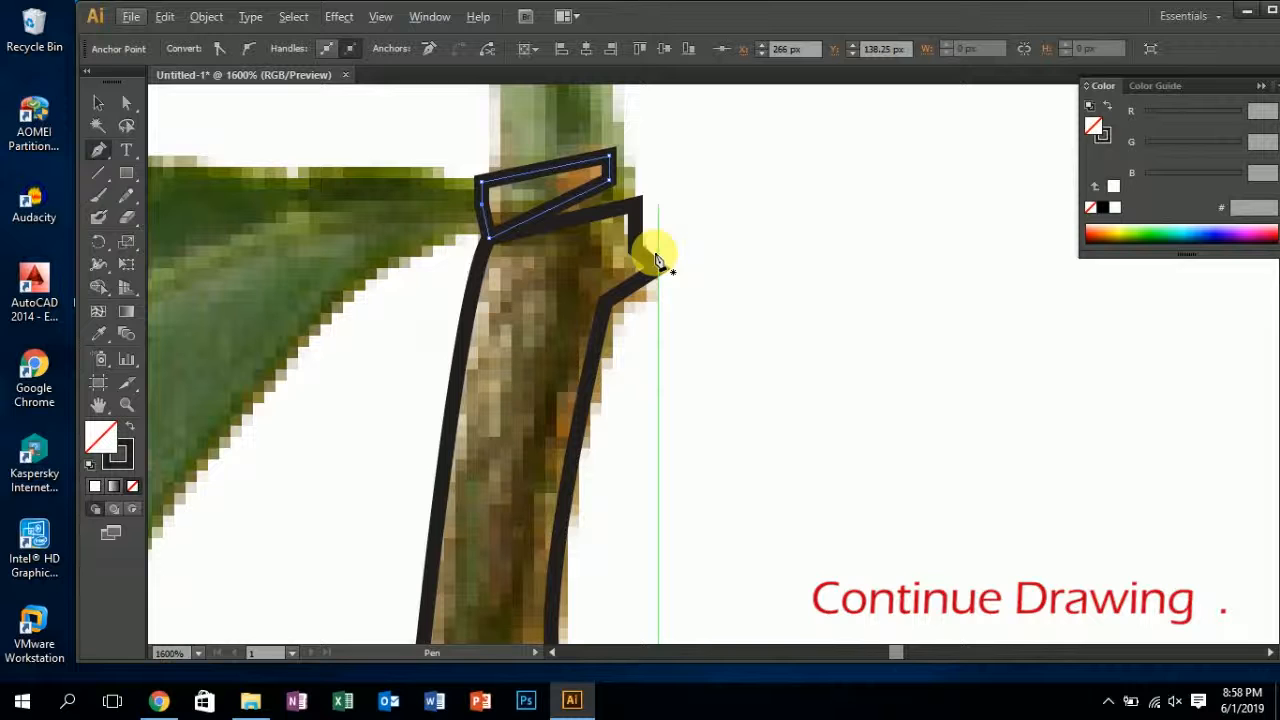
{"action": "key", "text": "z"}
{"action": "key", "text": "ctrl+z"}
{"action": "key", "text": "ctrl+z"}
{"action": "key", "text": "ctrl+z"}
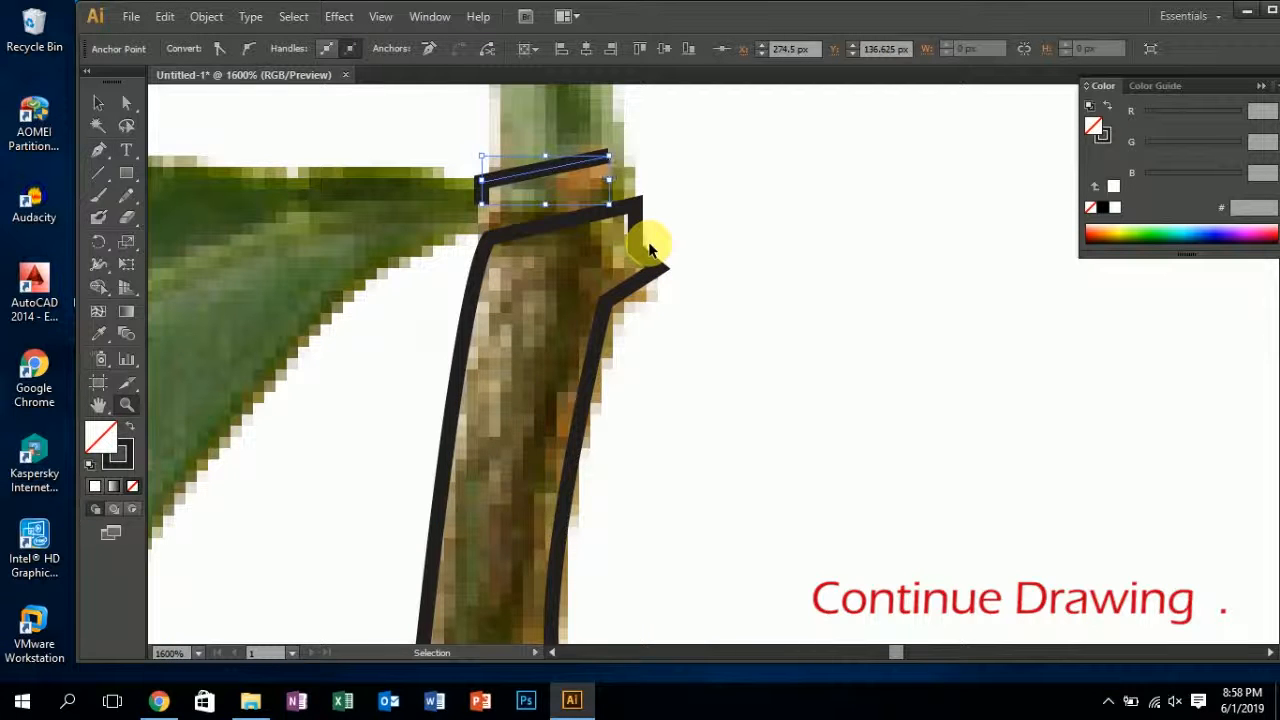
{"action": "key", "text": "ctrl+z"}
{"action": "key", "text": "ctrl+z"}
{"action": "key", "text": "ctrl+z"}
- Trace the narrow joint above the brown stem as a closed shape with rounded corners
{"action": "key", "text": "p"}
{"action": "left_click_drag", "start_coordinate": [481, 243], "coordinate": [616, 215]}
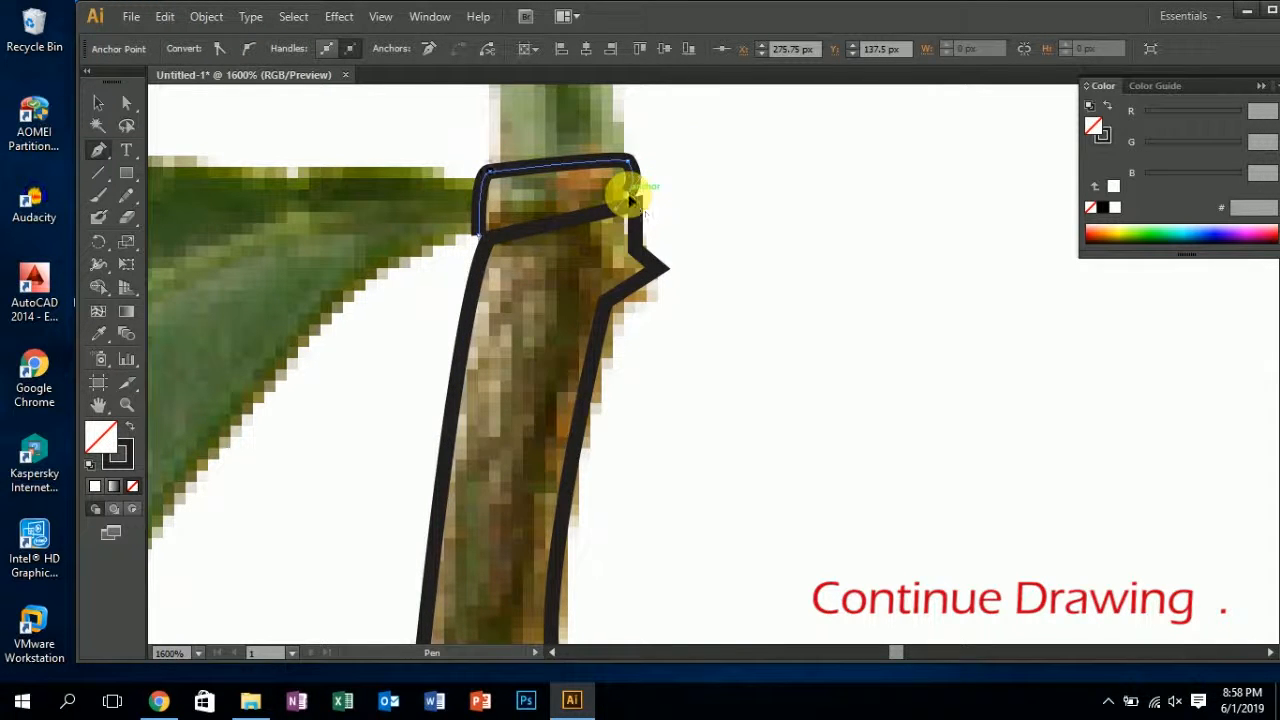
{"action": "left_click", "coordinate": [628, 195]}
{"action": "left_click_drag", "start_coordinate": [479, 235], "coordinate": [485, 249]}
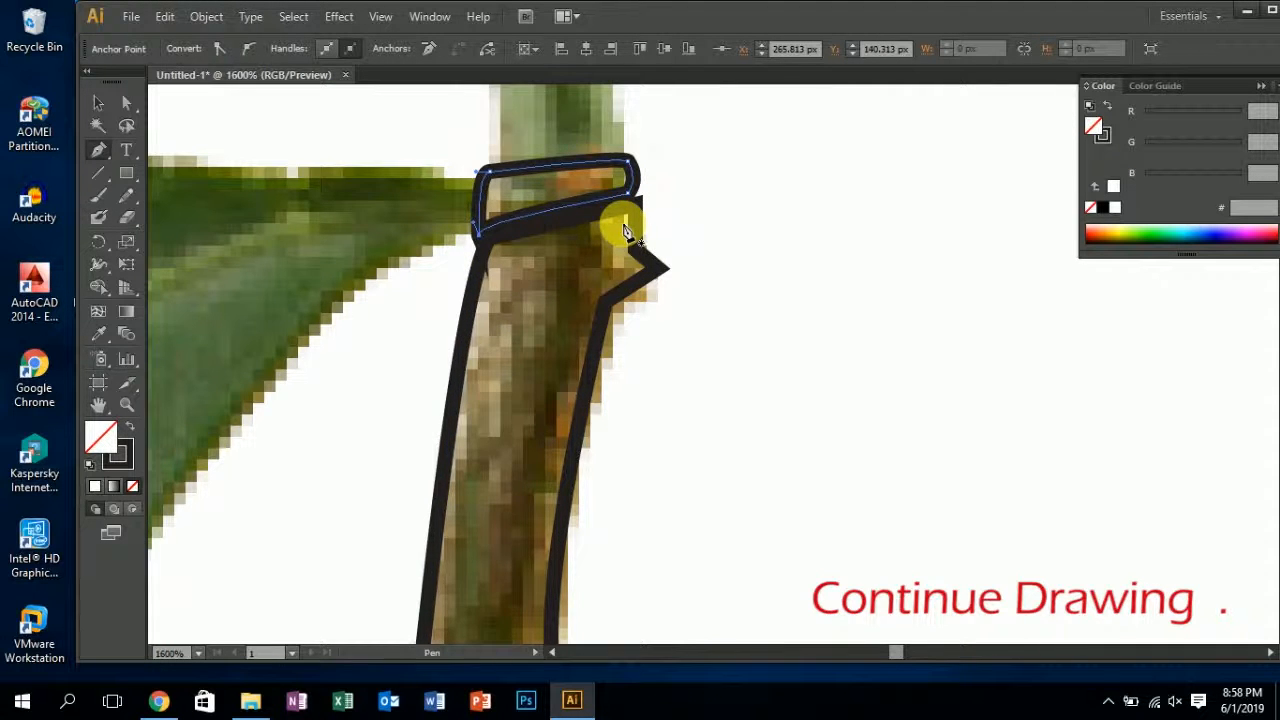
- Trace the green upper piece of the stem above the joint as a closed outline
{"action": "scroll", "coordinate": [624, 232], "scroll_direction": "down", "scroll_amount": 5}
{"action": "scroll", "coordinate": [629, 214], "scroll_direction": "up", "scroll_amount": 4}
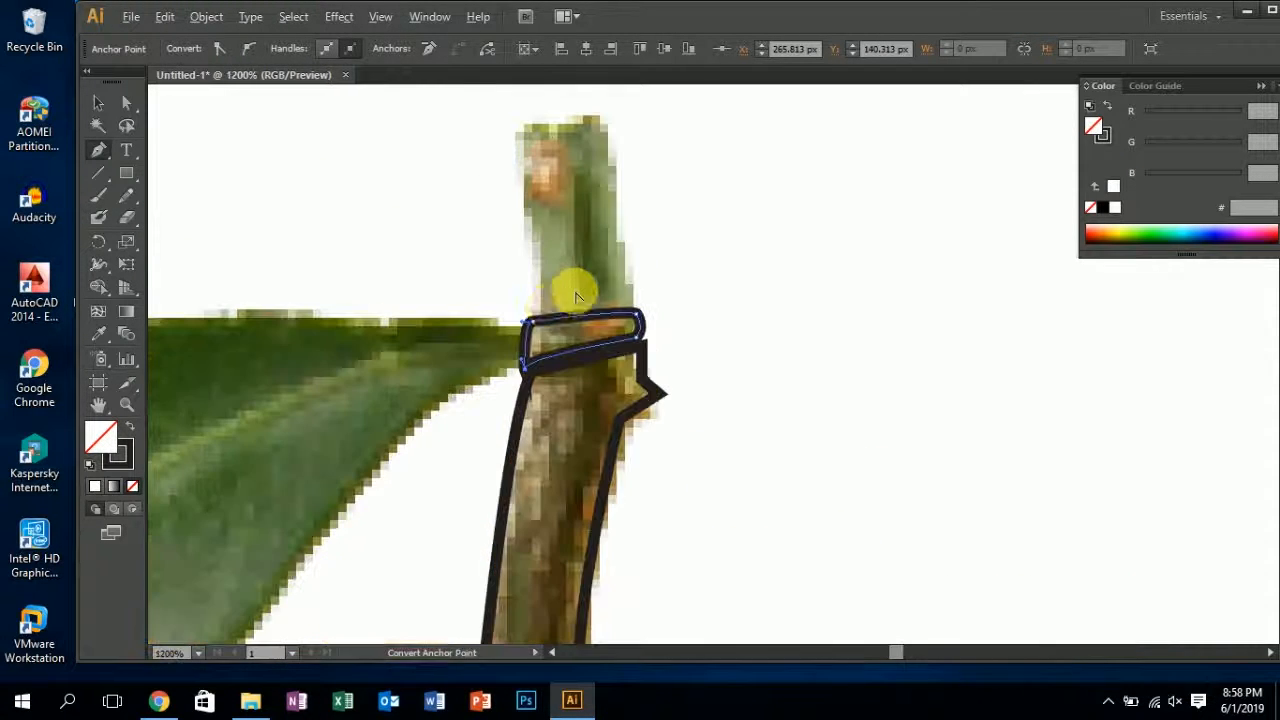
{"action": "key", "text": "alt"}
{"action": "left_click_drag", "start_coordinate": [536, 299], "coordinate": [523, 204]}
{"action": "left_click", "coordinate": [530, 216]}
{"action": "mouse_move", "coordinate": [517, 125]}
{"action": "left_mouse_down"}
{"action": "mouse_move", "coordinate": [536, 114]}
{"action": "mouse_move", "coordinate": [607, 142]}
{"action": "mouse_move", "coordinate": [626, 279]}
{"action": "left_mouse_up"}
{"action": "left_click", "coordinate": [517, 126]}
{"action": "left_click", "coordinate": [622, 262]}
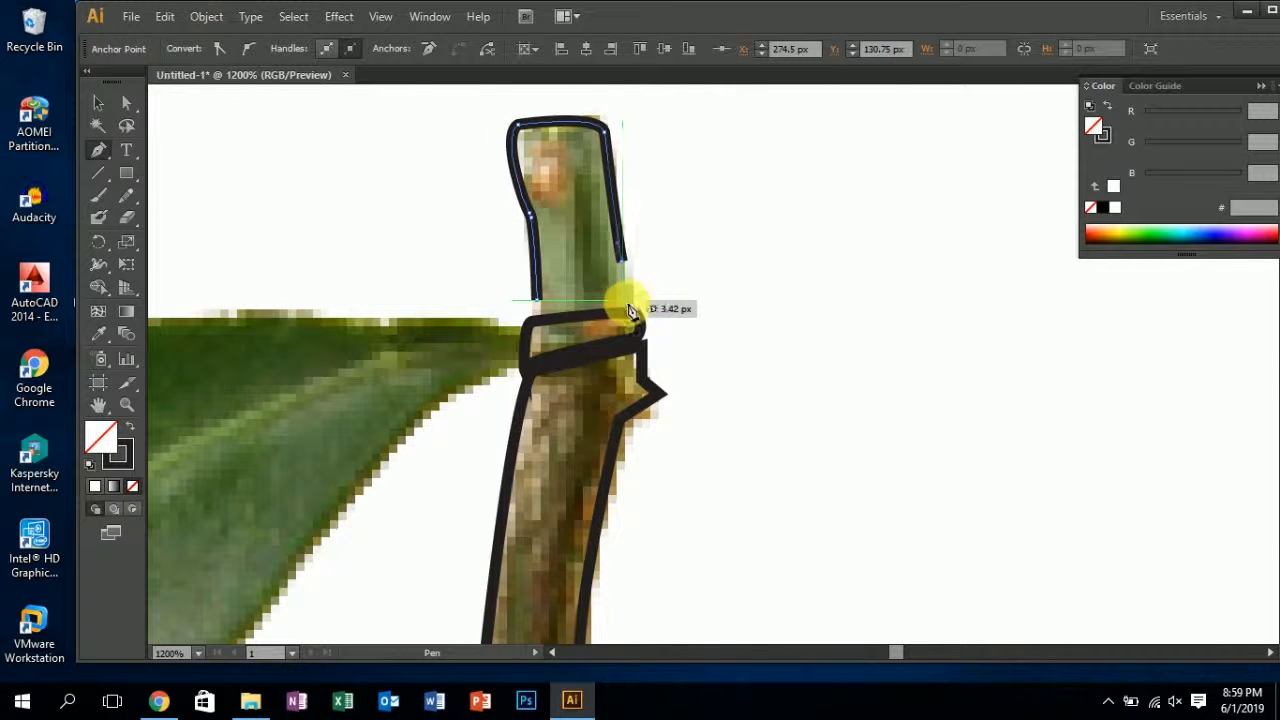
{"action": "left_click", "coordinate": [628, 303]}
{"action": "left_click", "coordinate": [532, 316]}
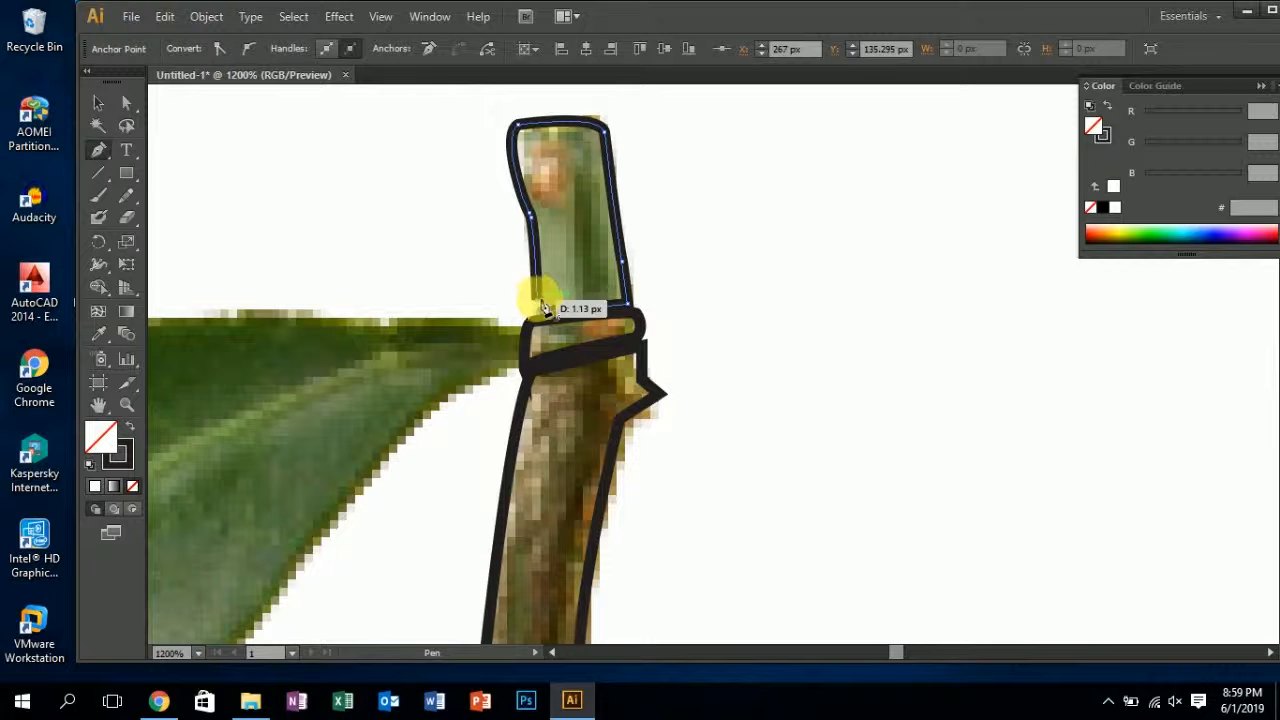
{"action": "left_click", "coordinate": [539, 301]}
- Trace the leaf's lower edge with curved segments, from the stem joint past the orange's upper left side
{"action": "scroll", "coordinate": [608, 326], "scroll_direction": "down", "scroll_amount": 3}
{"action": "left_click_drag", "start_coordinate": [630, 362], "coordinate": [626, 416]}
{"action": "scroll", "coordinate": [760, 328], "scroll_direction": "up", "scroll_amount": 2}
{"action": "mouse_move", "coordinate": [593, 463]}
{"action": "left_mouse_down"}
{"action": "mouse_move", "coordinate": [640, 408]}
{"action": "mouse_move", "coordinate": [933, 251]}
{"action": "left_mouse_up"}
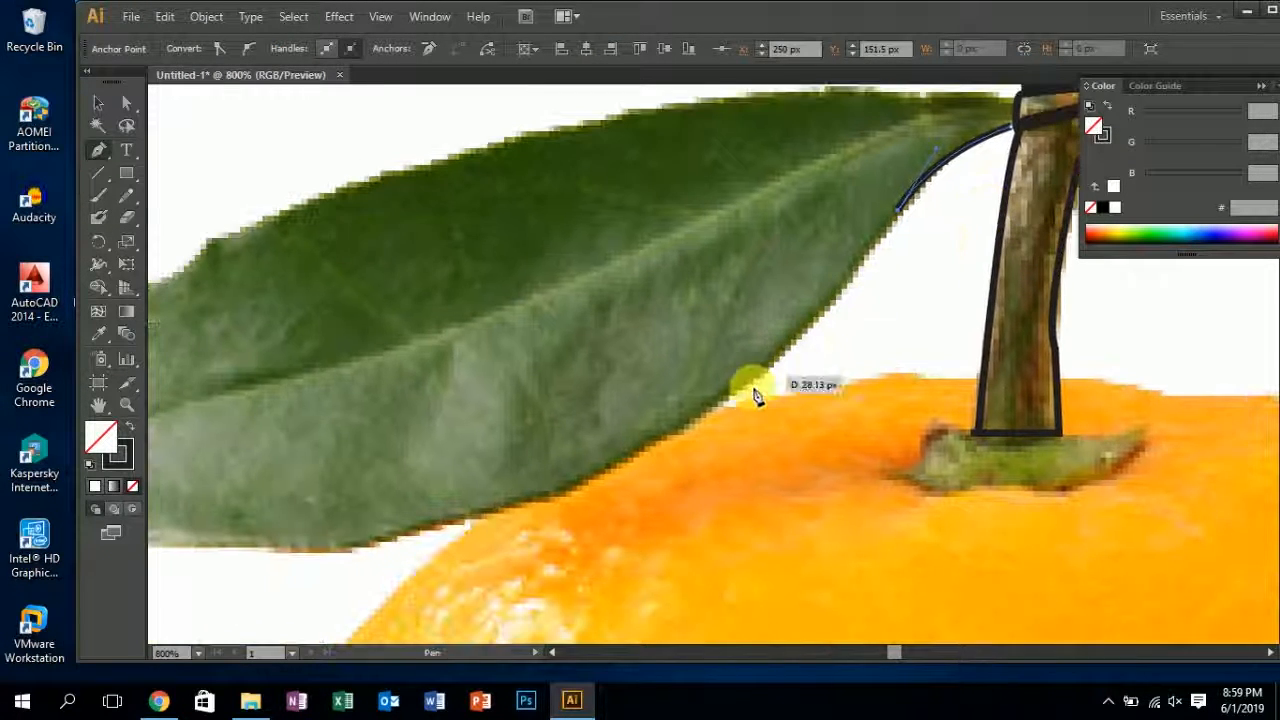
{"action": "left_click_drag", "start_coordinate": [704, 414], "coordinate": [652, 421]}
{"action": "left_click", "coordinate": [704, 414]}
{"action": "left_click_drag", "start_coordinate": [722, 458], "coordinate": [856, 378]}
{"action": "left_click_drag", "start_coordinate": [575, 442], "coordinate": [298, 457]}
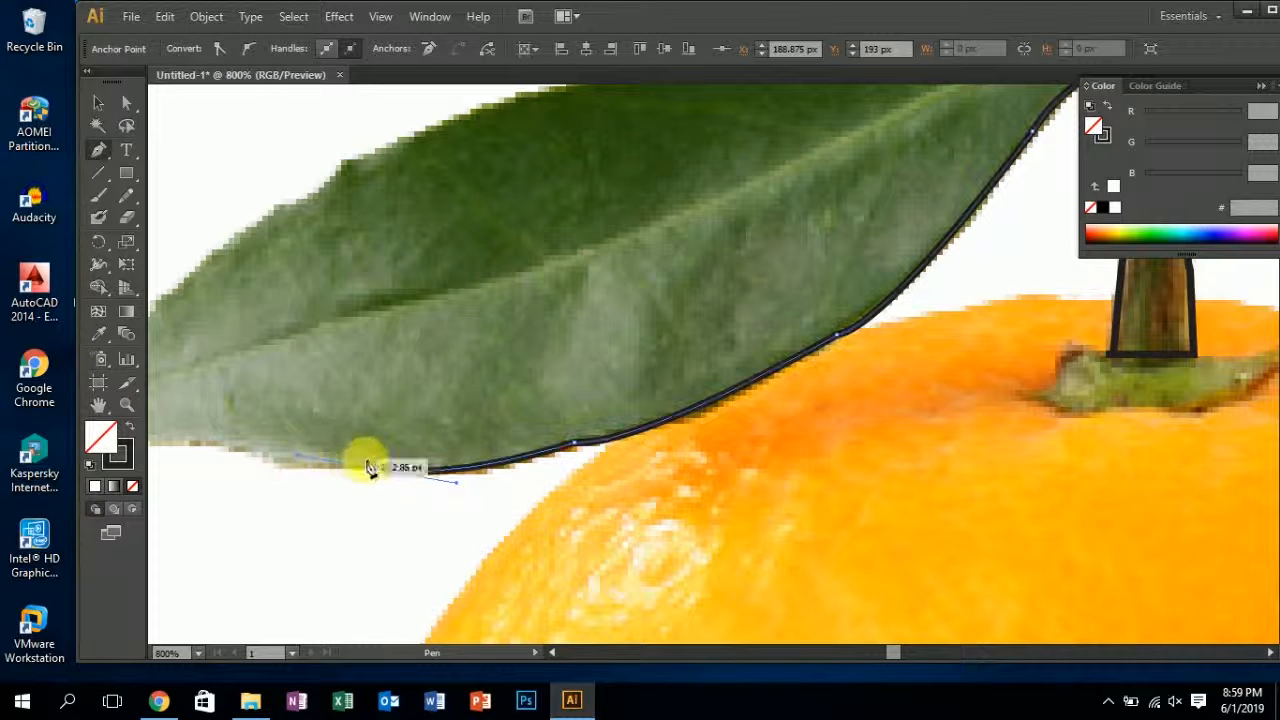
- Continue the leaf outline along the rest of the lower edge and around the pointed tip
{"action": "left_click_drag", "start_coordinate": [348, 505], "coordinate": [819, 508]}
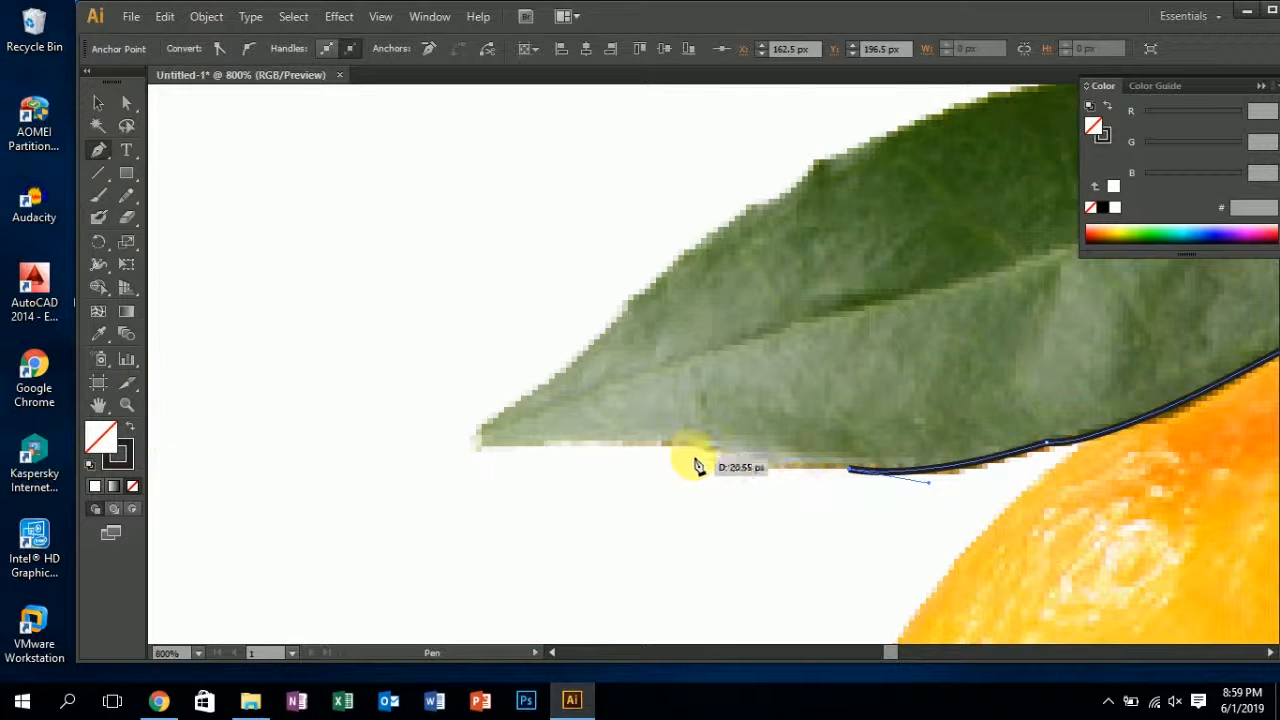
{"action": "left_click_drag", "start_coordinate": [698, 448], "coordinate": [678, 433]}
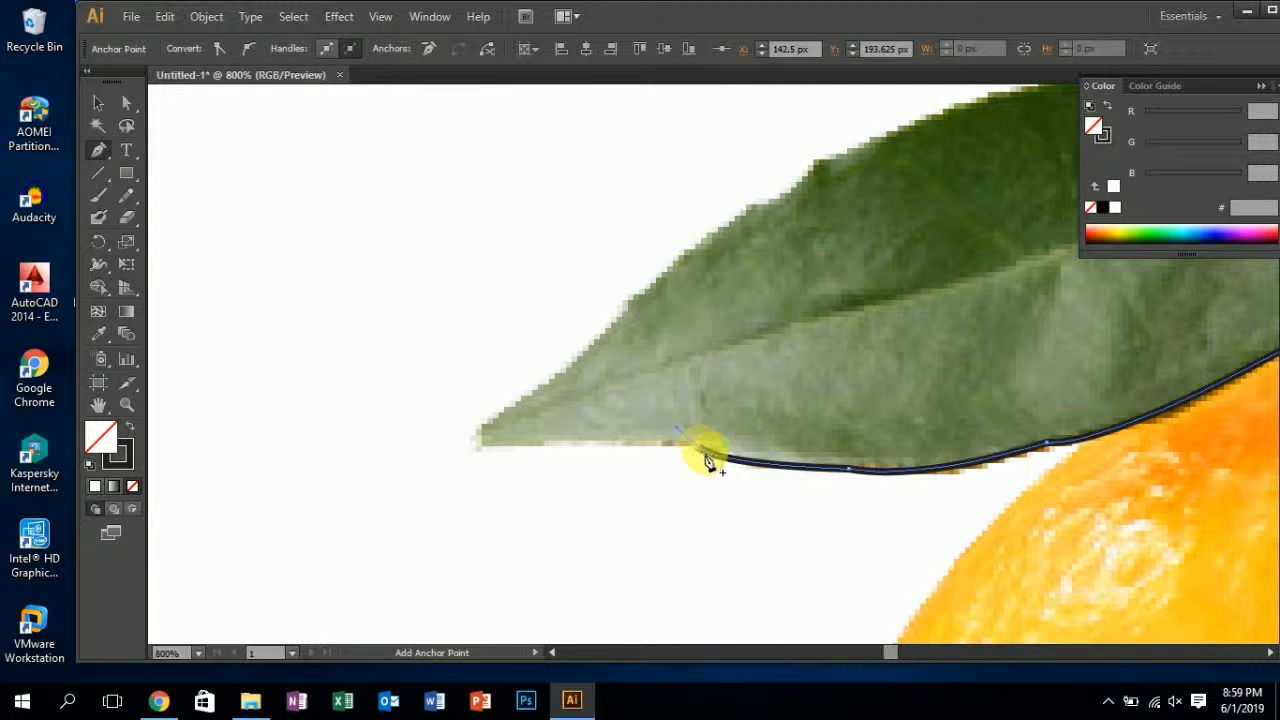
{"action": "left_click_drag", "start_coordinate": [472, 449], "coordinate": [489, 421]}
{"action": "left_click", "coordinate": [483, 422]}
{"action": "left_click_drag", "start_coordinate": [598, 440], "coordinate": [401, 525]}
{"action": "left_click_drag", "start_coordinate": [456, 363], "coordinate": [487, 329]}
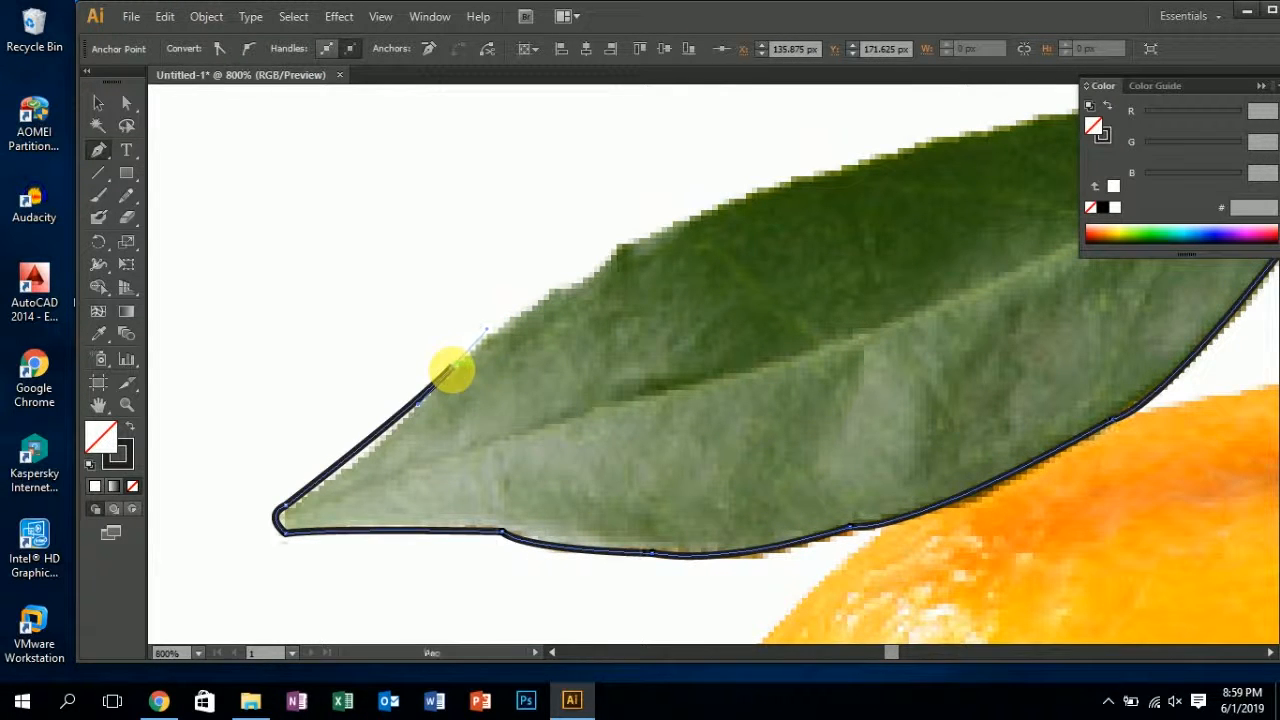
{"action": "left_click", "coordinate": [452, 368]}
{"action": "key", "text": "Delete"}
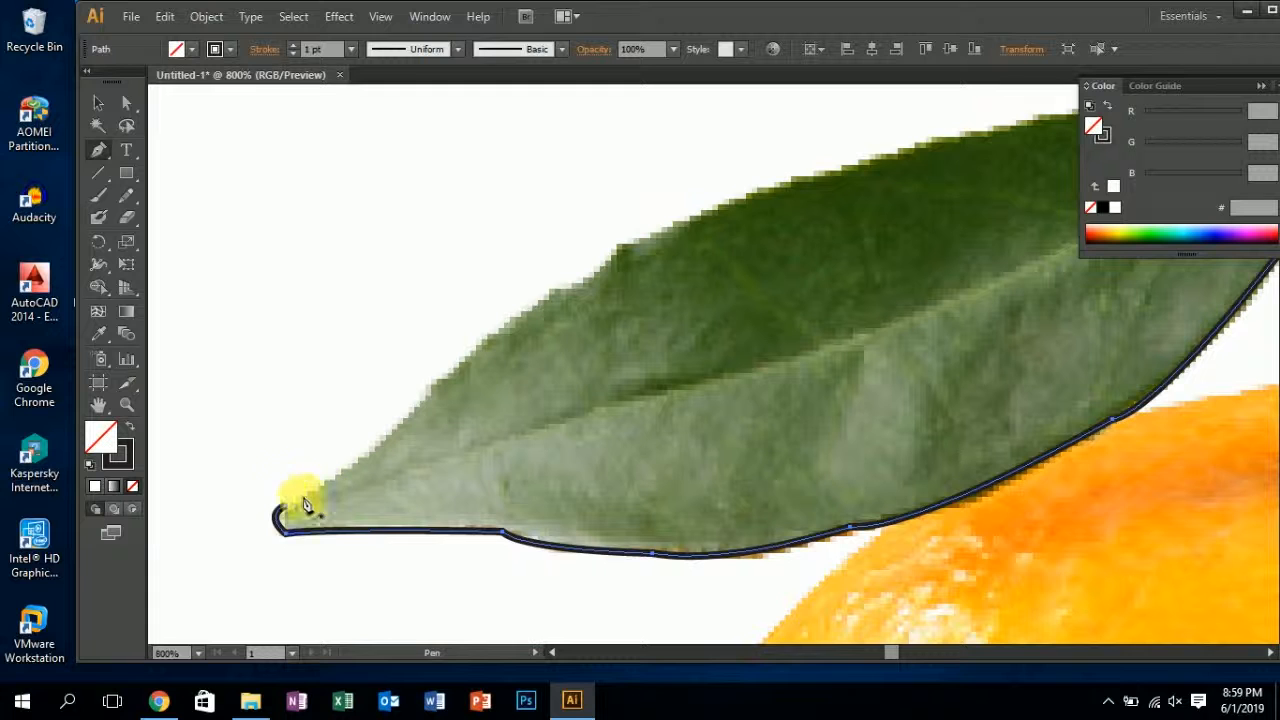
- Resume the leaf outline at the tip and trace the upper edge to the small notch
{"action": "left_click", "coordinate": [286, 514]}
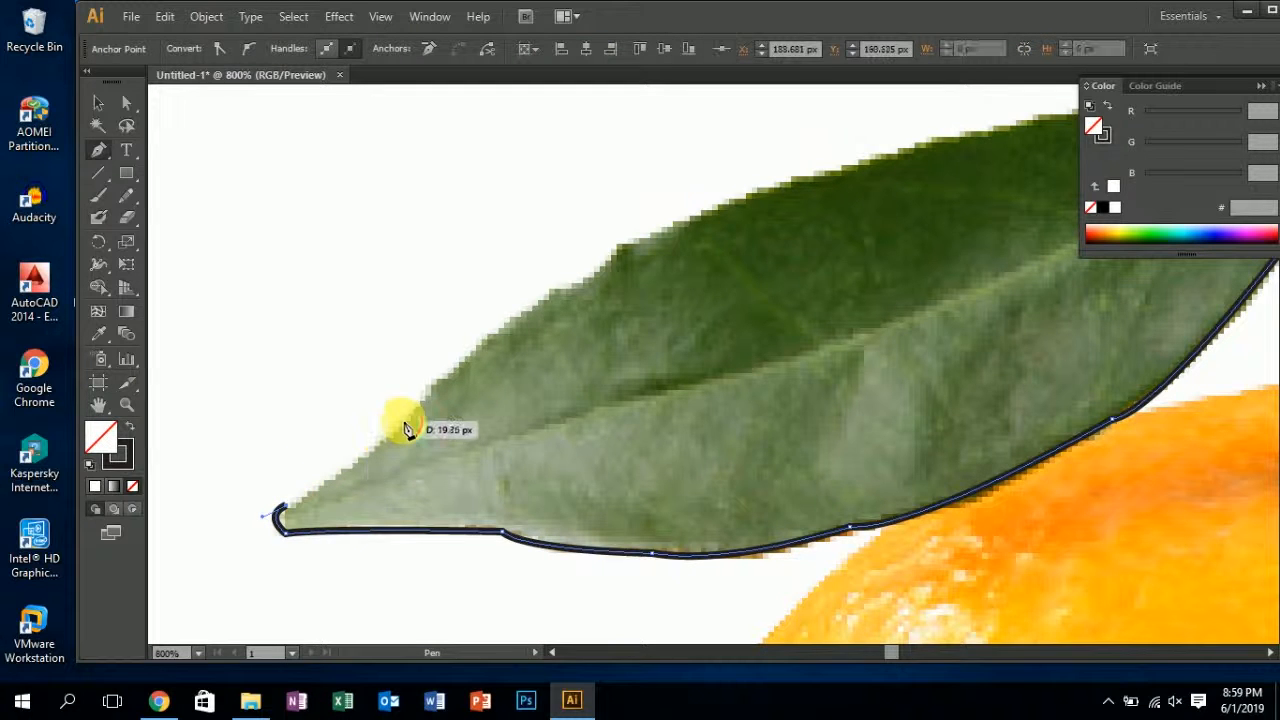
{"action": "left_click_drag", "start_coordinate": [409, 424], "coordinate": [412, 427]}
{"action": "left_click_drag", "start_coordinate": [548, 297], "coordinate": [610, 284]}
{"action": "left_click", "coordinate": [554, 298]}
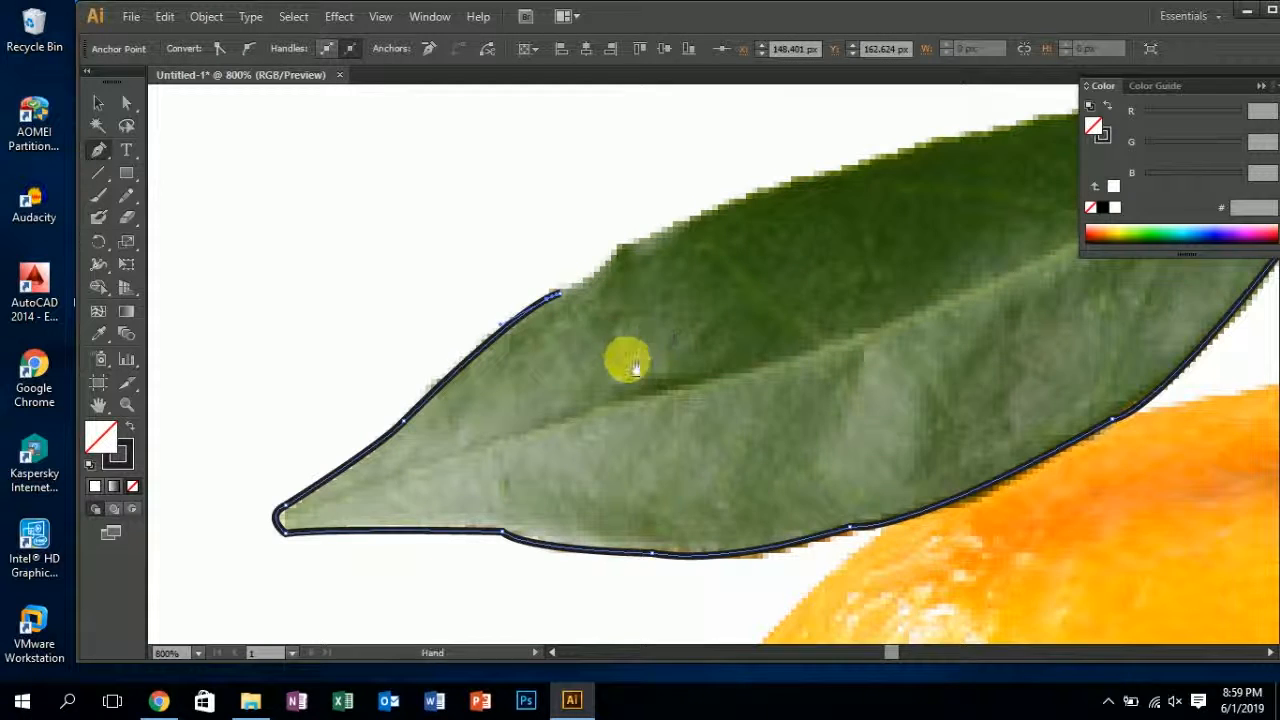
{"action": "left_click_drag", "start_coordinate": [622, 362], "coordinate": [462, 428]}
{"action": "left_click_drag", "start_coordinate": [475, 310], "coordinate": [474, 313]}
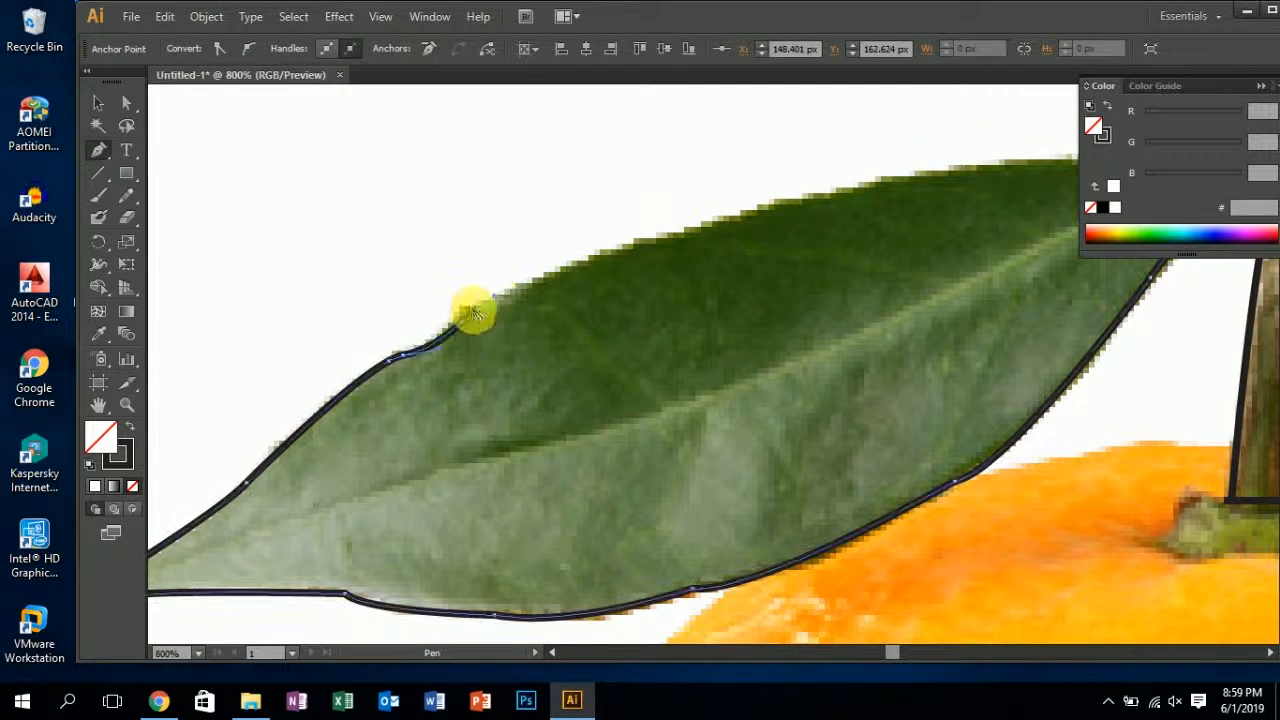
- Continue along the leaf's upper edge from the notch to the stem and close the outline at the joint
{"action": "left_click_drag", "start_coordinate": [660, 362], "coordinate": [456, 420]}
{"action": "left_click_drag", "start_coordinate": [548, 275], "coordinate": [603, 270]}
{"action": "left_click", "coordinate": [548, 275]}
{"action": "left_click_drag", "start_coordinate": [773, 224], "coordinate": [686, 329]}
{"action": "left_click", "coordinate": [773, 225]}
{"action": "mouse_move", "coordinate": [742, 275]}
{"action": "left_mouse_down"}
{"action": "mouse_move", "coordinate": [857, 277]}
{"action": "mouse_move", "coordinate": [743, 284]}
{"action": "left_mouse_up"}
{"action": "left_click_drag", "start_coordinate": [887, 282], "coordinate": [887, 319]}
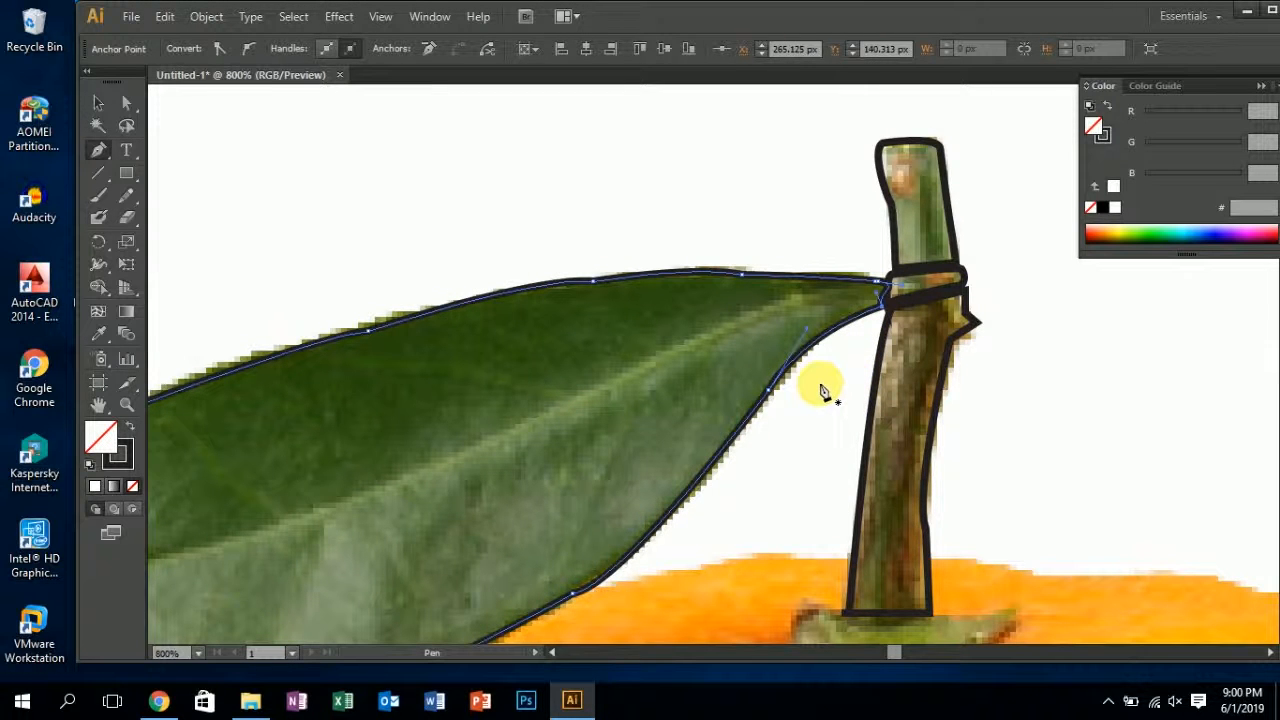
{"action": "scroll", "coordinate": [820, 388], "scroll_direction": "down", "scroll_amount": 3}
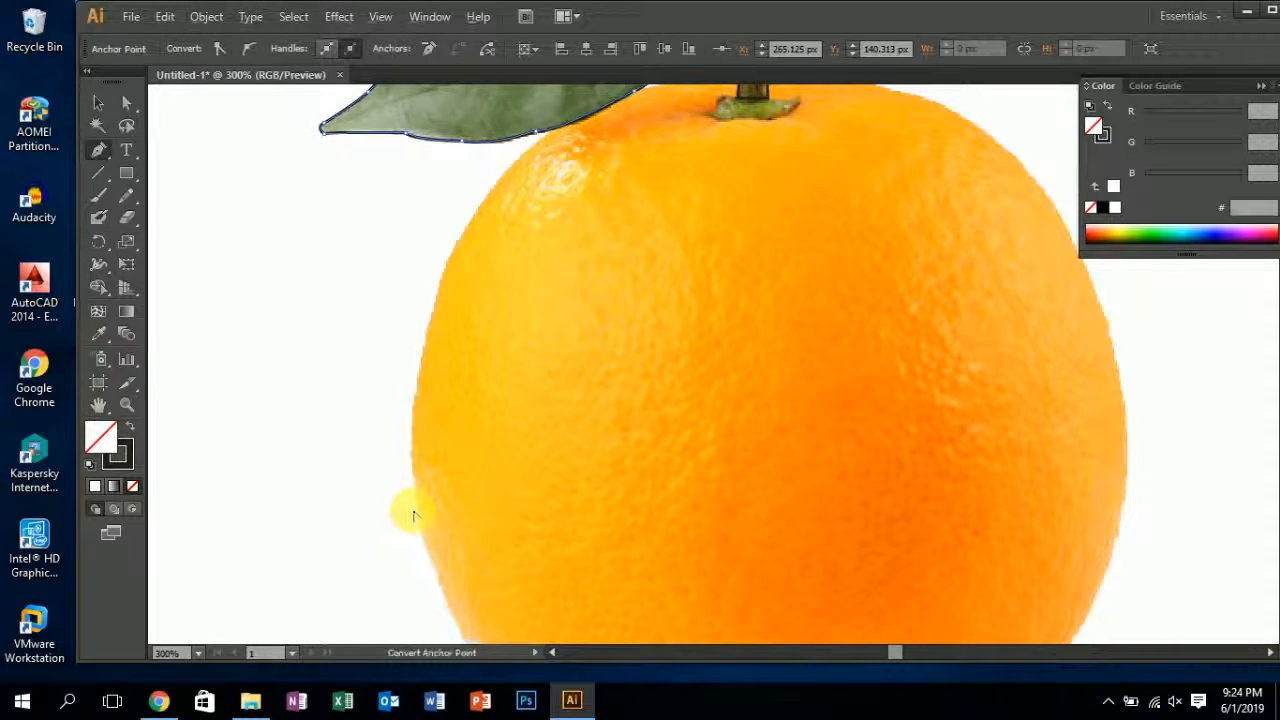
- Select the leaf and stem outlines together and move them right onto the top of the traced fruit outline, aligning the stem with its cap
{"action": "scroll", "coordinate": [410, 512], "scroll_direction": "down", "scroll_amount": 2}
{"action": "left_click_drag", "start_coordinate": [392, 182], "coordinate": [622, 294]}
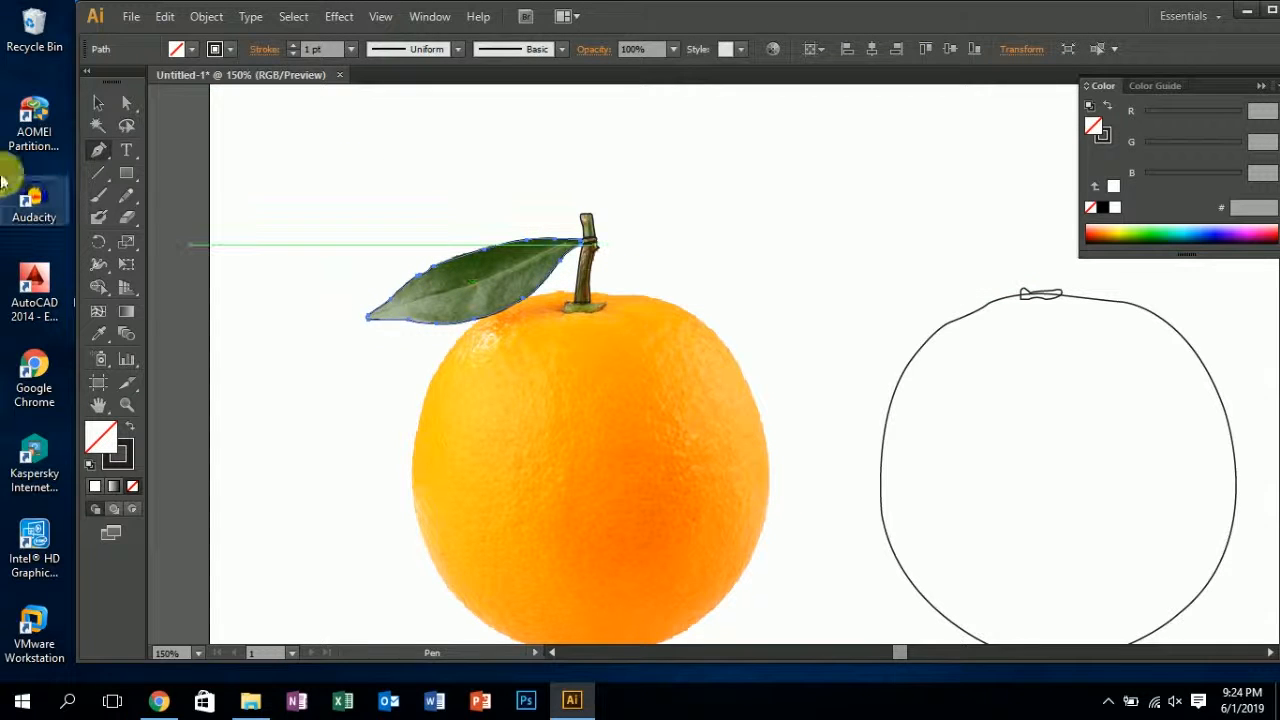
{"action": "left_click", "coordinate": [98, 101]}
{"action": "left_click_drag", "start_coordinate": [306, 169], "coordinate": [680, 298]}
{"action": "left_click", "coordinate": [697, 383]}
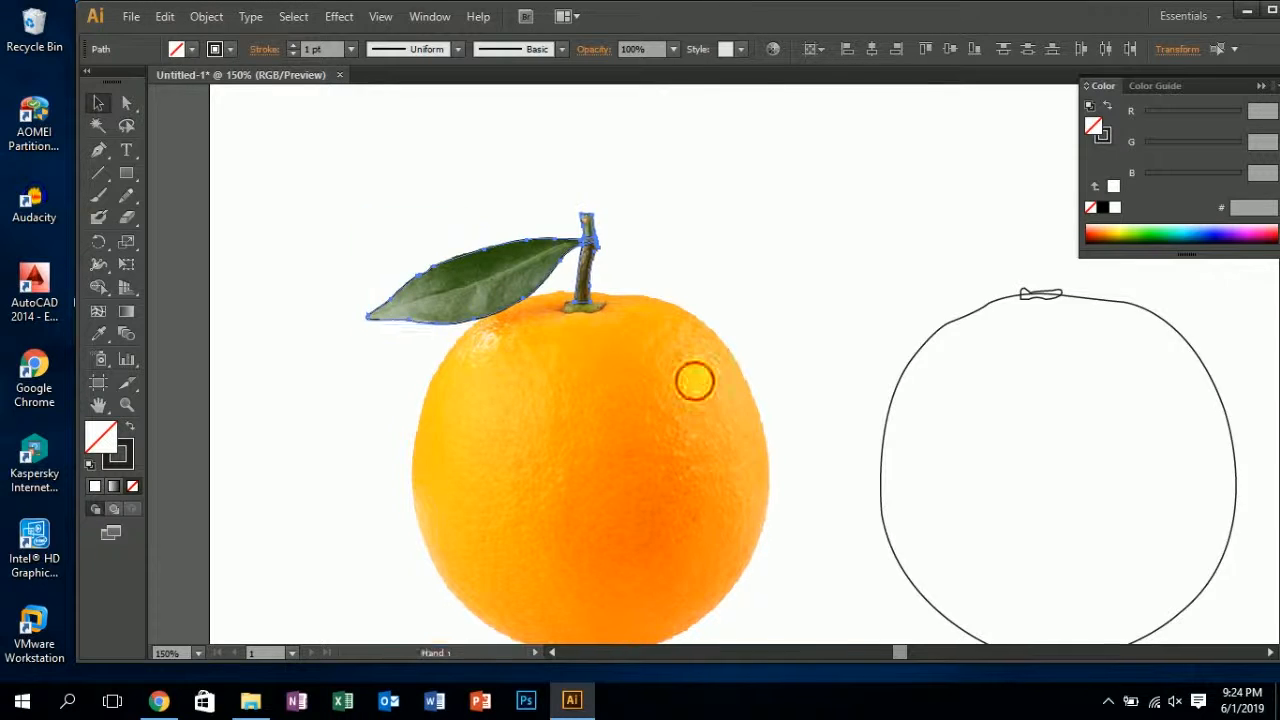
{"action": "left_click_drag", "start_coordinate": [697, 383], "coordinate": [528, 385]}
{"action": "key", "text": "Right"}
{"action": "key", "text": "Right"}
{"action": "key", "text": "Right"}
{"action": "key", "text": "Right"}
{"action": "key", "text": "Right"}
{"action": "key", "text": "Right"}
{"action": "key", "text": "Right"}
{"action": "key", "text": "Right"}
{"action": "key", "text": "Right"}
{"action": "key", "text": "Right"}
{"action": "key", "text": "Right"}
{"action": "key", "text": "Right"}
{"action": "key", "text": "Right"}
{"action": "key", "text": "Right"}
{"action": "key", "text": "Right"}
{"action": "key", "text": "Right"}
{"action": "key", "text": "Right"}
{"action": "key", "text": "Right"}
{"action": "key", "text": "Right"}
{"action": "key", "text": "Right"}
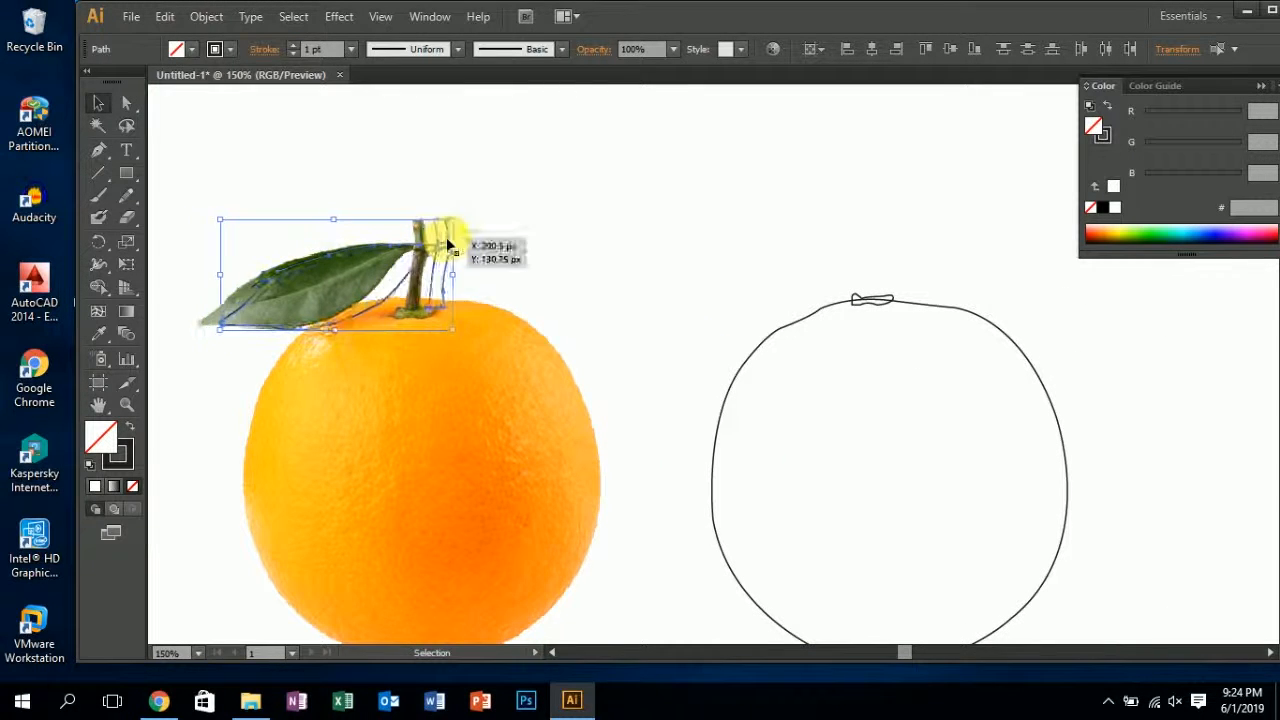
{"action": "key", "text": "Right"}
{"action": "key", "text": "Right"}
{"action": "key", "text": "Right"}
{"action": "key", "text": "Right"}
{"action": "key", "text": "Right"}
{"action": "key", "text": "Right"}
{"action": "key", "text": "Right"}
{"action": "key", "text": "Right"}
{"action": "key", "text": "Right"}
{"action": "key", "text": "Right"}
{"action": "key", "text": "Right"}
{"action": "key", "text": "Right"}
{"action": "key", "text": "Right"}
{"action": "key", "text": "Right"}
{"action": "key", "text": "Right"}
{"action": "key", "text": "Right"}
{"action": "key", "text": "Right"}
{"action": "key", "text": "Right"}
{"action": "key", "text": "Right"}
{"action": "key", "text": "Right"}
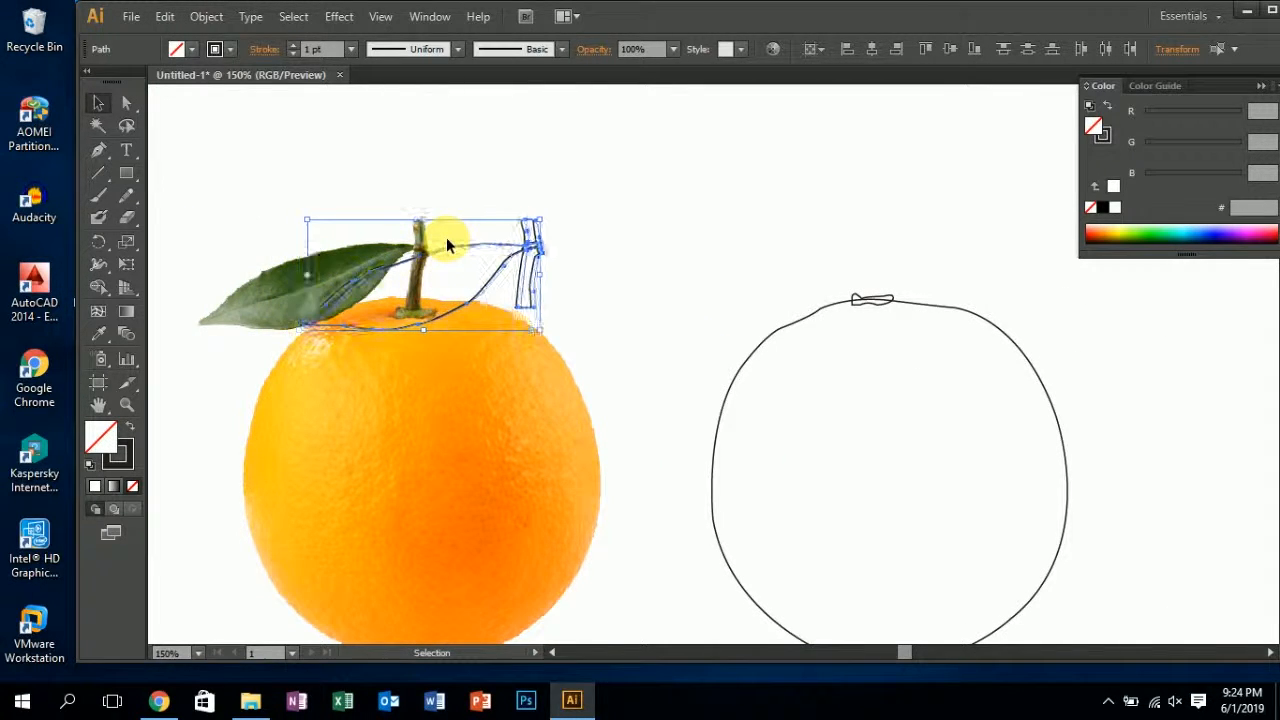
{"action": "key", "text": "Right"}
{"action": "key", "text": "Right"}
{"action": "key", "text": "Right"}
{"action": "key", "text": "Right"}
{"action": "key", "text": "Right"}
{"action": "key", "text": "Right"}
{"action": "key", "text": "Right"}
{"action": "key", "text": "Right"}
{"action": "key", "text": "Right"}
{"action": "key", "text": "Right"}
{"action": "key", "text": "Right"}
{"action": "key", "text": "Right"}
{"action": "key", "text": "Right"}
{"action": "key", "text": "Right"}
{"action": "key", "text": "Right"}
{"action": "key", "text": "Right"}
{"action": "key", "text": "Right"}
{"action": "key", "text": "Right"}
{"action": "key", "text": "Right"}
{"action": "key", "text": "Right"}
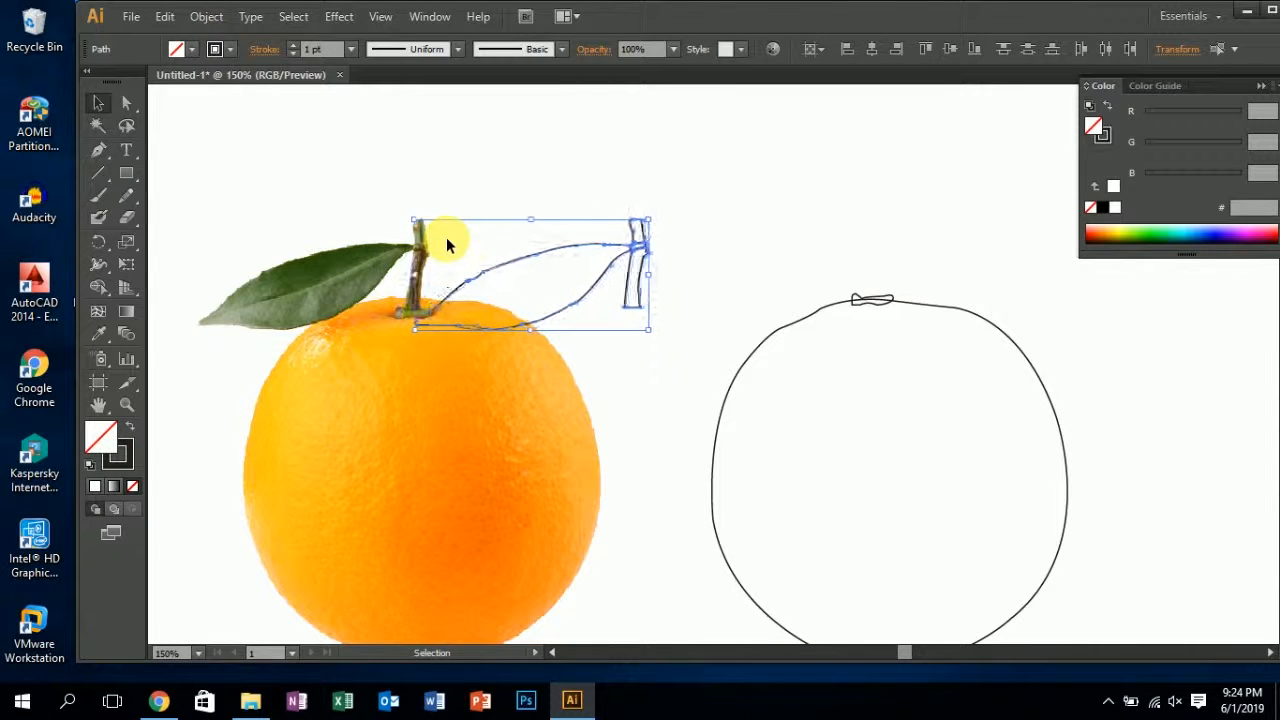
{"action": "key", "text": "Right"}
{"action": "key", "text": "Right"}
{"action": "key", "text": "Right"}
{"action": "key", "text": "Right"}
{"action": "key", "text": "Right"}
{"action": "key", "text": "Right"}
{"action": "key", "text": "Right"}
{"action": "key", "text": "Right"}
{"action": "key", "text": "Right"}
{"action": "key", "text": "Right"}
{"action": "key", "text": "Right"}
{"action": "key", "text": "Right"}
{"action": "key", "text": "Right"}
{"action": "key", "text": "Right"}
{"action": "key", "text": "Right"}
{"action": "key", "text": "Right"}
{"action": "key", "text": "Right"}
{"action": "key", "text": "Right"}
{"action": "key", "text": "Right"}
{"action": "key", "text": "Right"}
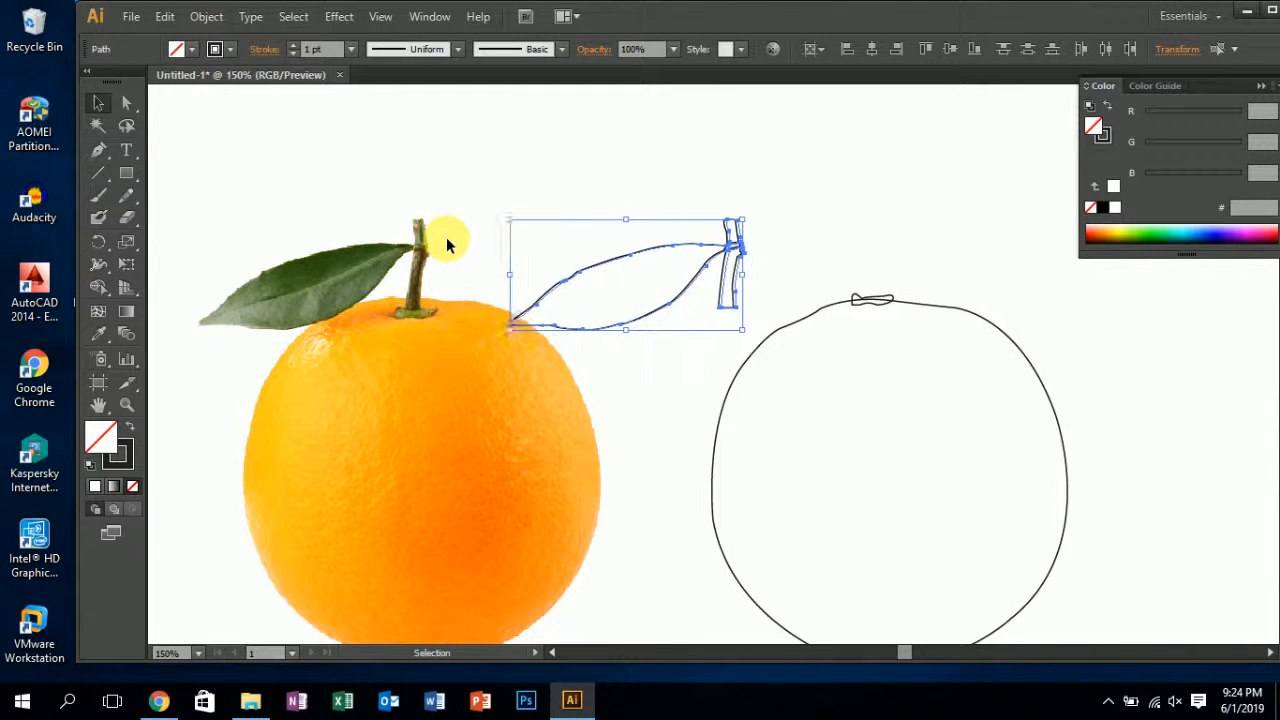
{"action": "key", "text": "Right"}
{"action": "key", "text": "Right"}
{"action": "key", "text": "Right"}
{"action": "key", "text": "Right"}
{"action": "key", "text": "Right"}
{"action": "key", "text": "Right"}
{"action": "key", "text": "Right"}
{"action": "key", "text": "Right"}
{"action": "key", "text": "Right"}
{"action": "key", "text": "Right"}
{"action": "key", "text": "Right"}
{"action": "key", "text": "Right"}
{"action": "key", "text": "Right"}
{"action": "key", "text": "Right"}
{"action": "key", "text": "Right"}
{"action": "key", "text": "Right"}
{"action": "key", "text": "Right"}
{"action": "key", "text": "Right"}
{"action": "key", "text": "Right"}
{"action": "key", "text": "Right"}
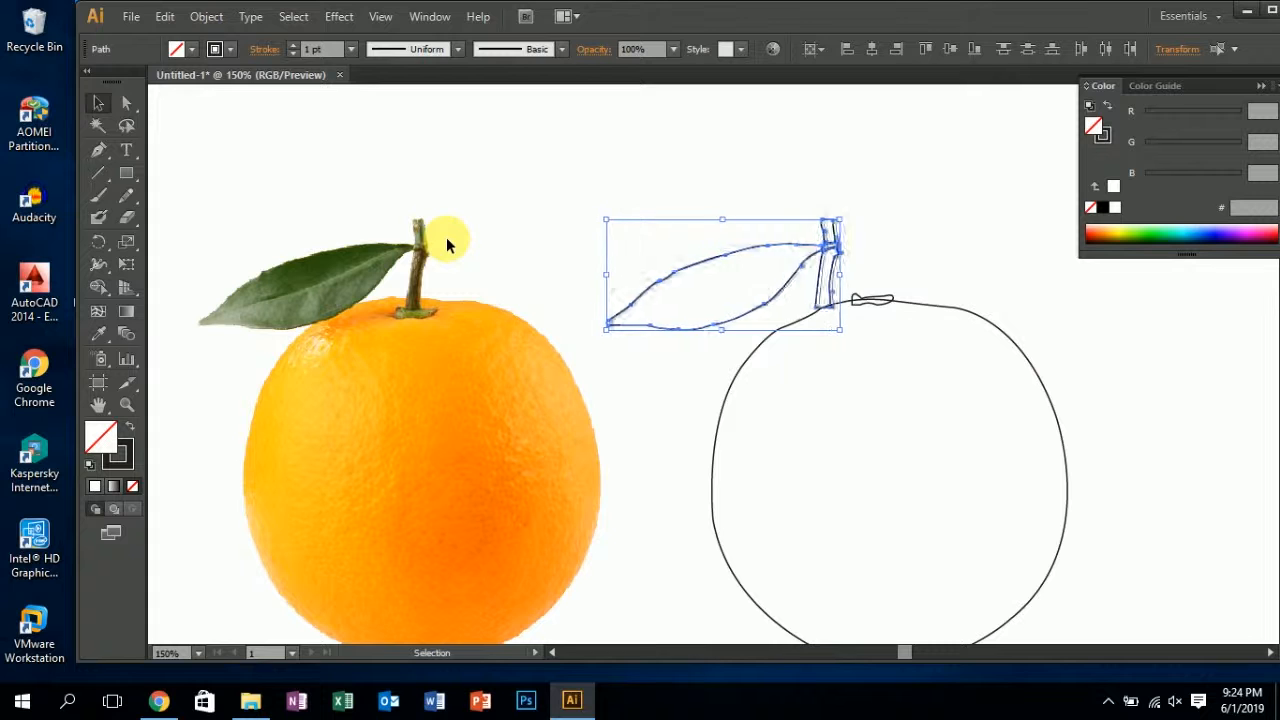
{"action": "key", "text": "Right"}
{"action": "key", "text": "Right"}
{"action": "key", "text": "Right"}
{"action": "key", "text": "Right"}
{"action": "key", "text": "Right"}
{"action": "key", "text": "Right"}
{"action": "key", "text": "Right"}
{"action": "key", "text": "Right"}
{"action": "key", "text": "Right"}
{"action": "key", "text": "Right"}
{"action": "key", "text": "Right"}
{"action": "key", "text": "Right"}
{"action": "key", "text": "Right"}
{"action": "key", "text": "Right"}
{"action": "key", "text": "Right"}
{"action": "key", "text": "Right"}
{"action": "key", "text": "Right"}
{"action": "key", "text": "Right"}
{"action": "key", "text": "Right"}
{"action": "key", "text": "Right"}
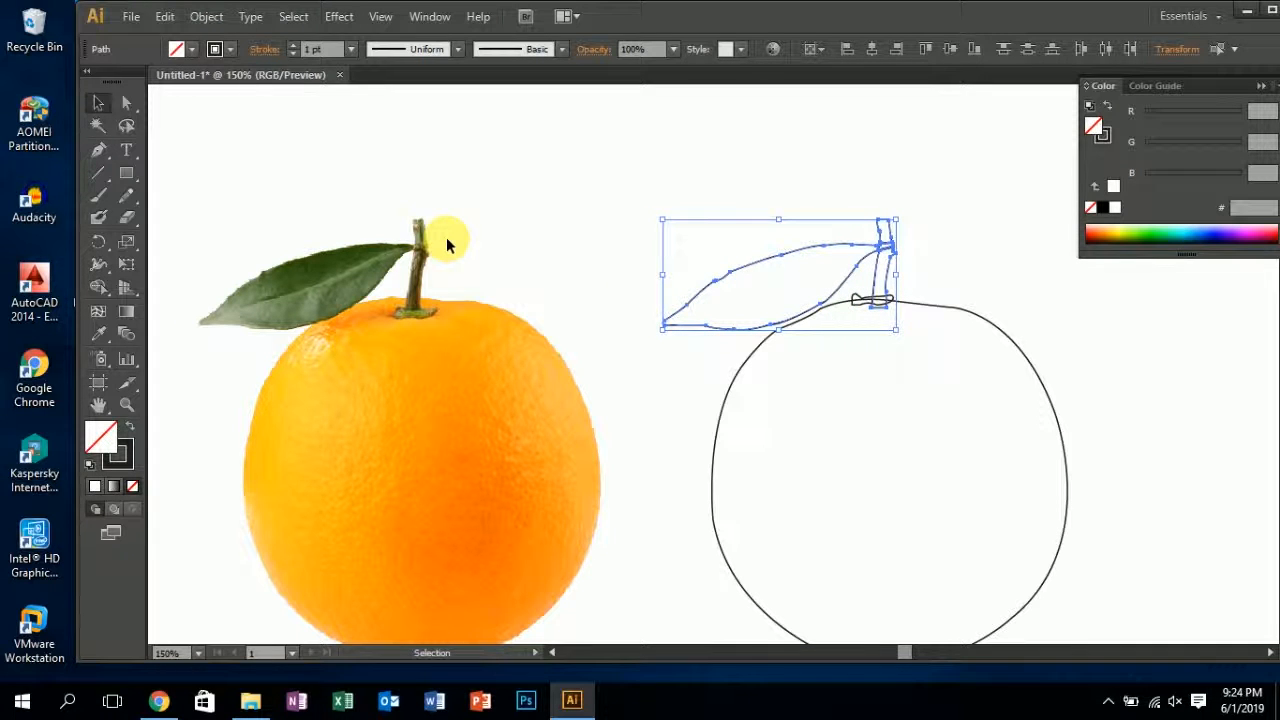
{"action": "key", "text": "Left"}
{"action": "key", "text": "Left"}
{"action": "key", "text": "Left"}
{"action": "key", "text": "Left"}
{"action": "key", "text": "Left"}
{"action": "key", "text": "Left"}
{"action": "key", "text": "Left"}
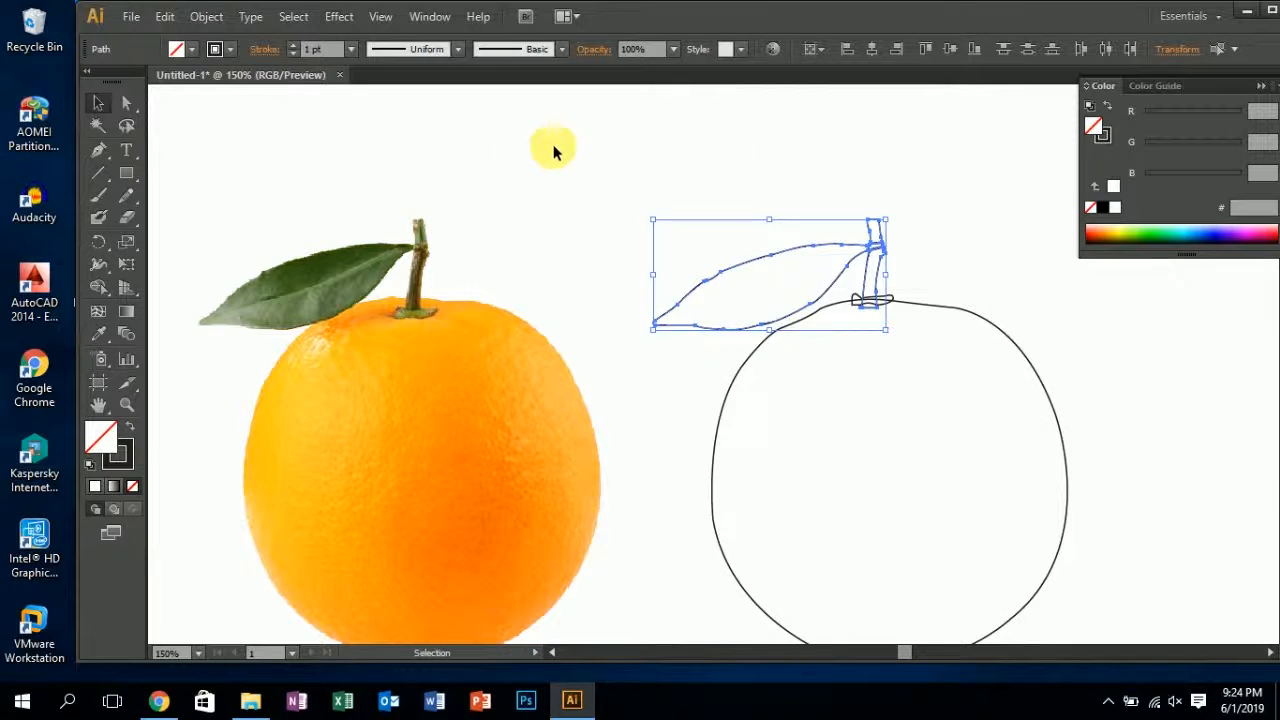
{"action": "left_click", "coordinate": [968, 222]}
- Bring the stem cap outline at the top of the traced fruit to the front
{"action": "scroll", "coordinate": [891, 254], "scroll_direction": "up", "scroll_amount": 1}
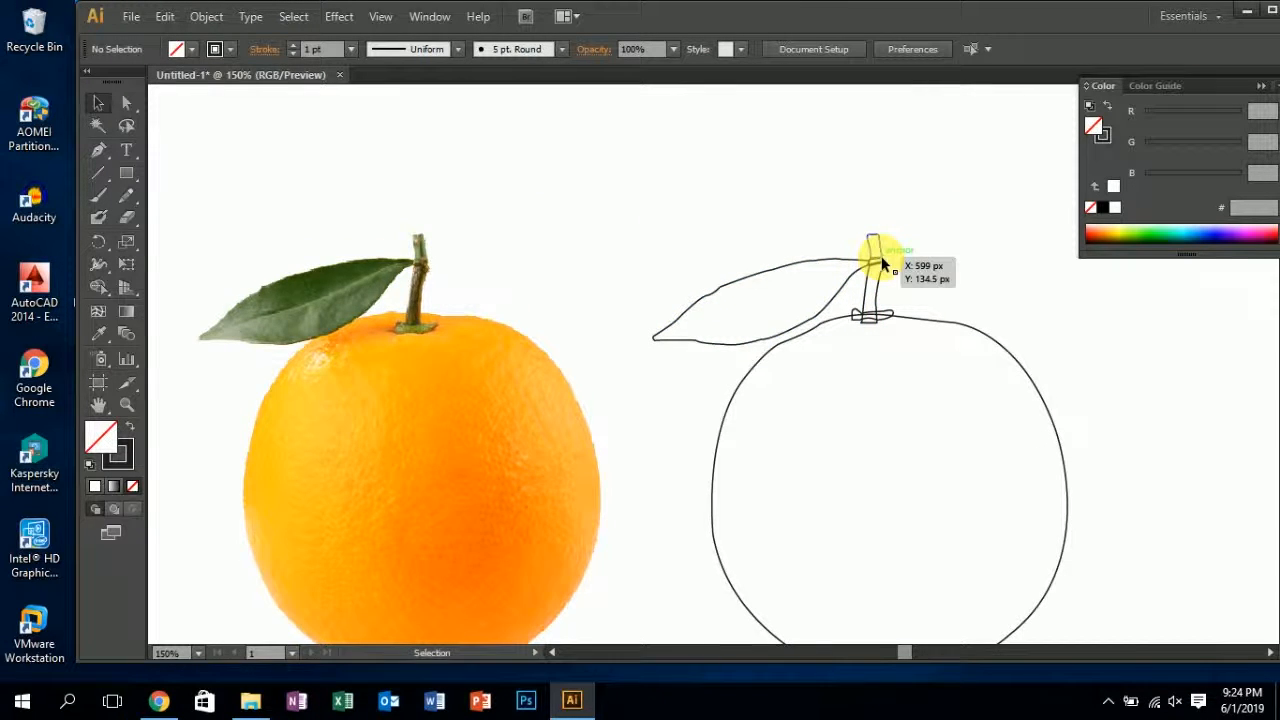
{"action": "scroll", "coordinate": [884, 258], "scroll_direction": "up", "scroll_amount": 2}
{"action": "left_click", "coordinate": [898, 364]}
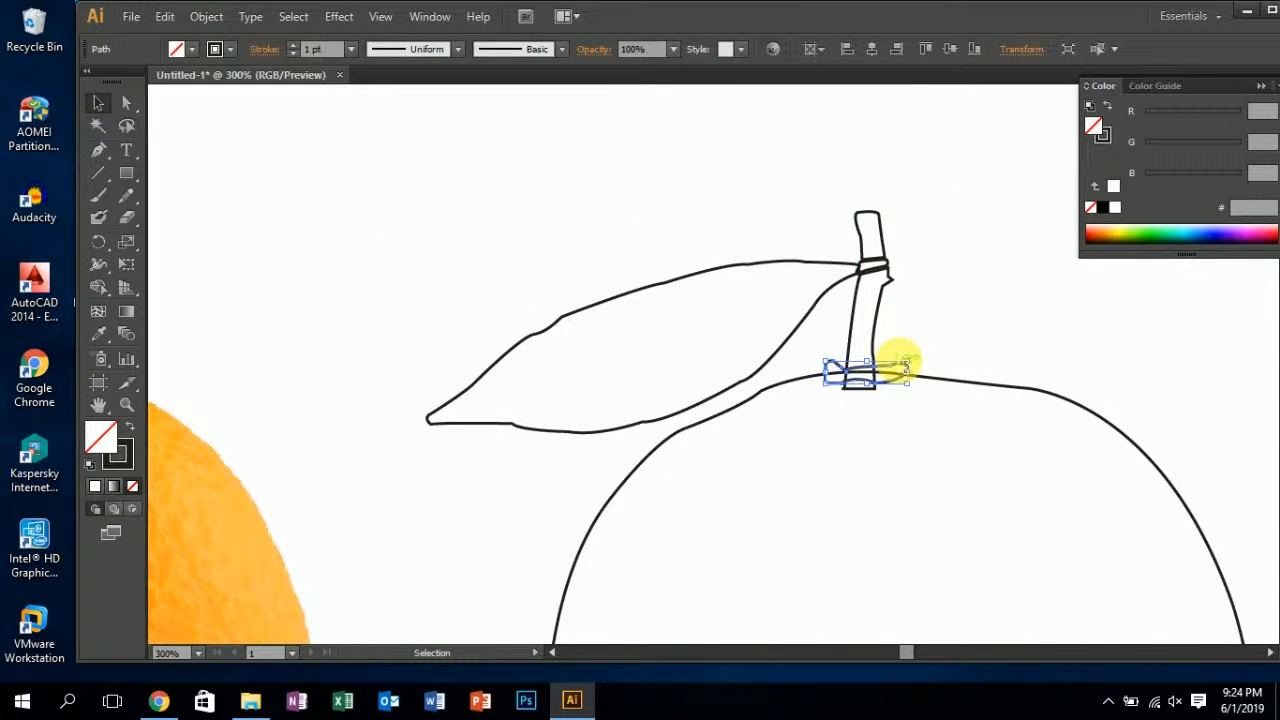
{"action": "right_click", "coordinate": [898, 362]}
{"action": "mouse_move", "coordinate": [933, 632]}
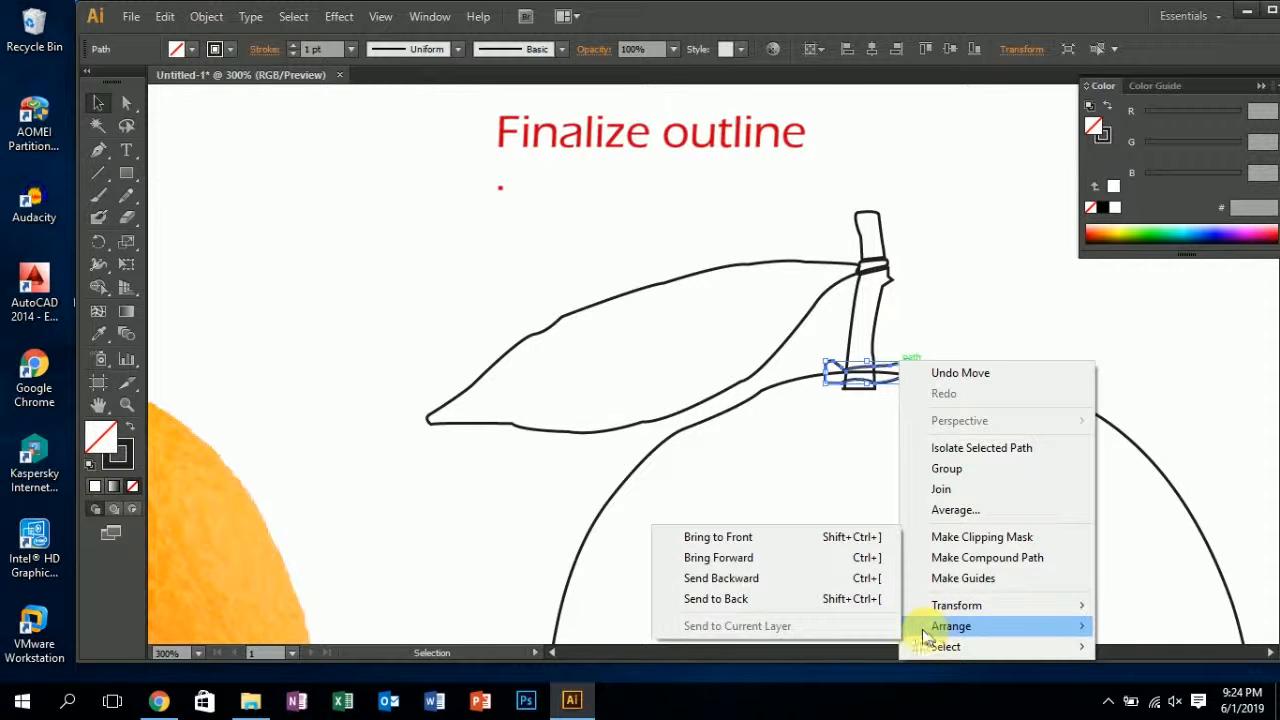
{"action": "left_click", "coordinate": [772, 546]}
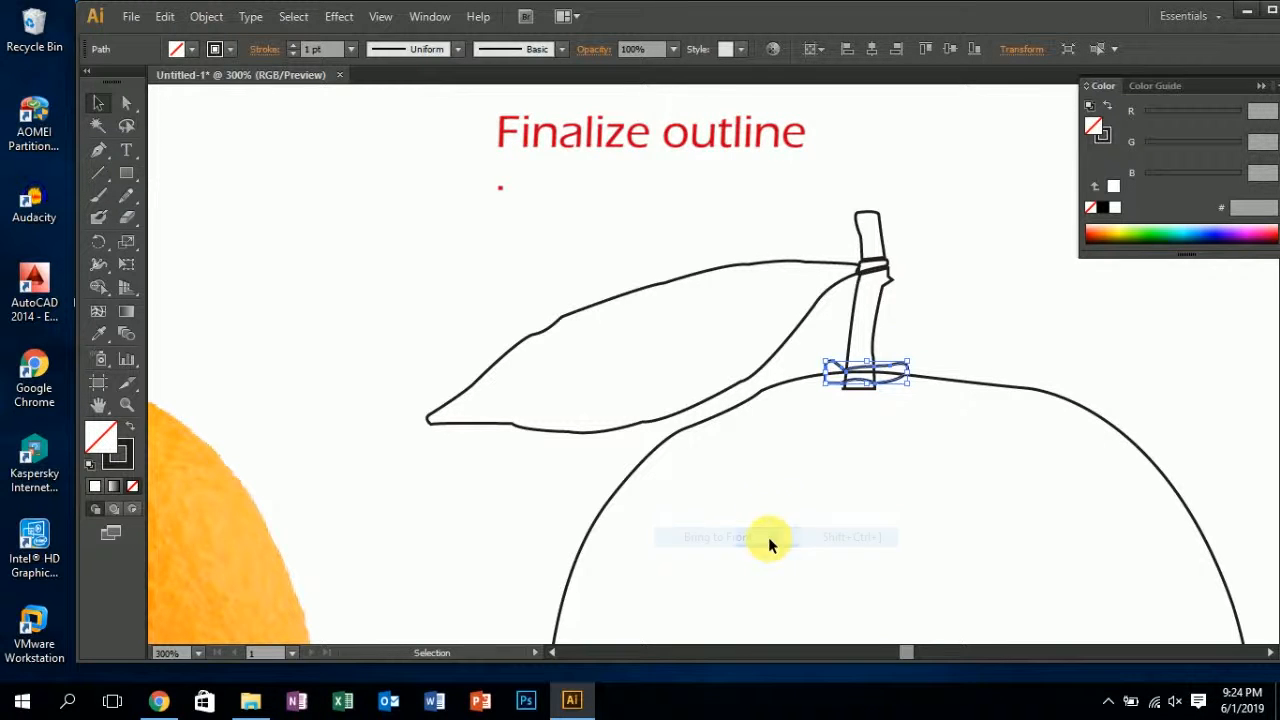
{"action": "left_click", "coordinate": [919, 288]}
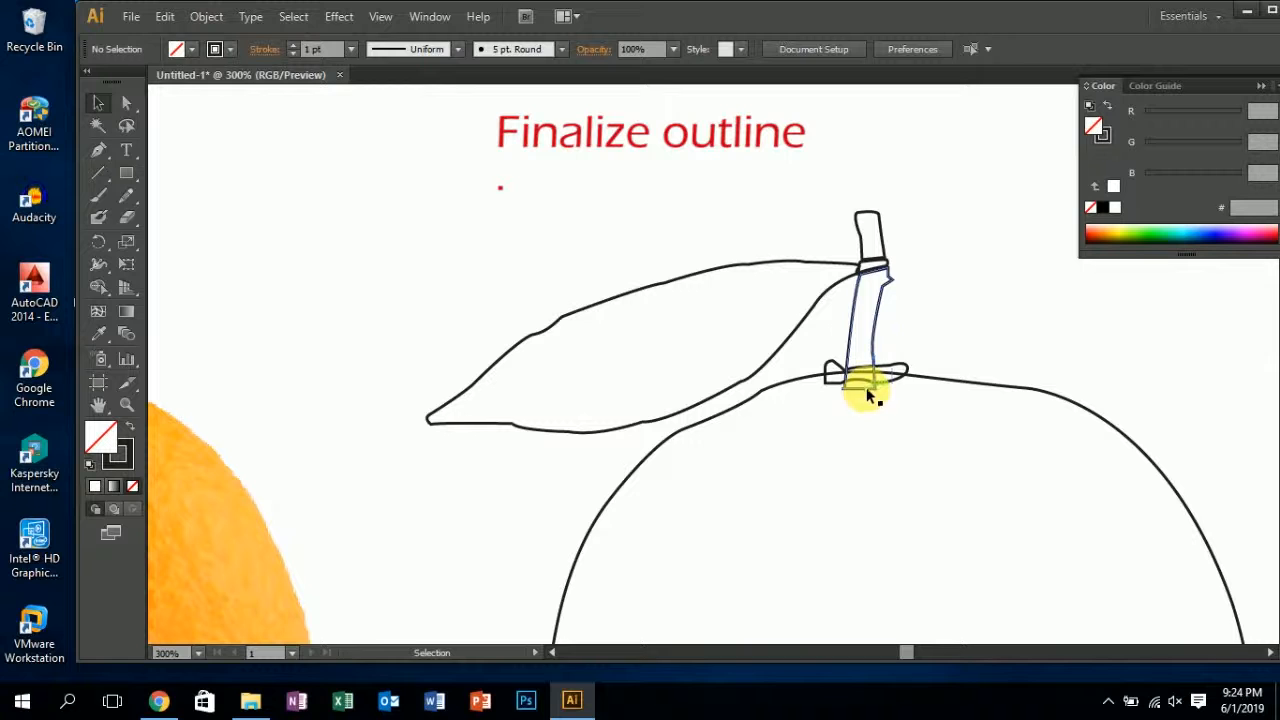
- Fill the fruit outline with orange (fb7e00) sampled from the middle of the orange photo using the Eyedropper
{"action": "left_click", "coordinate": [866, 387]}
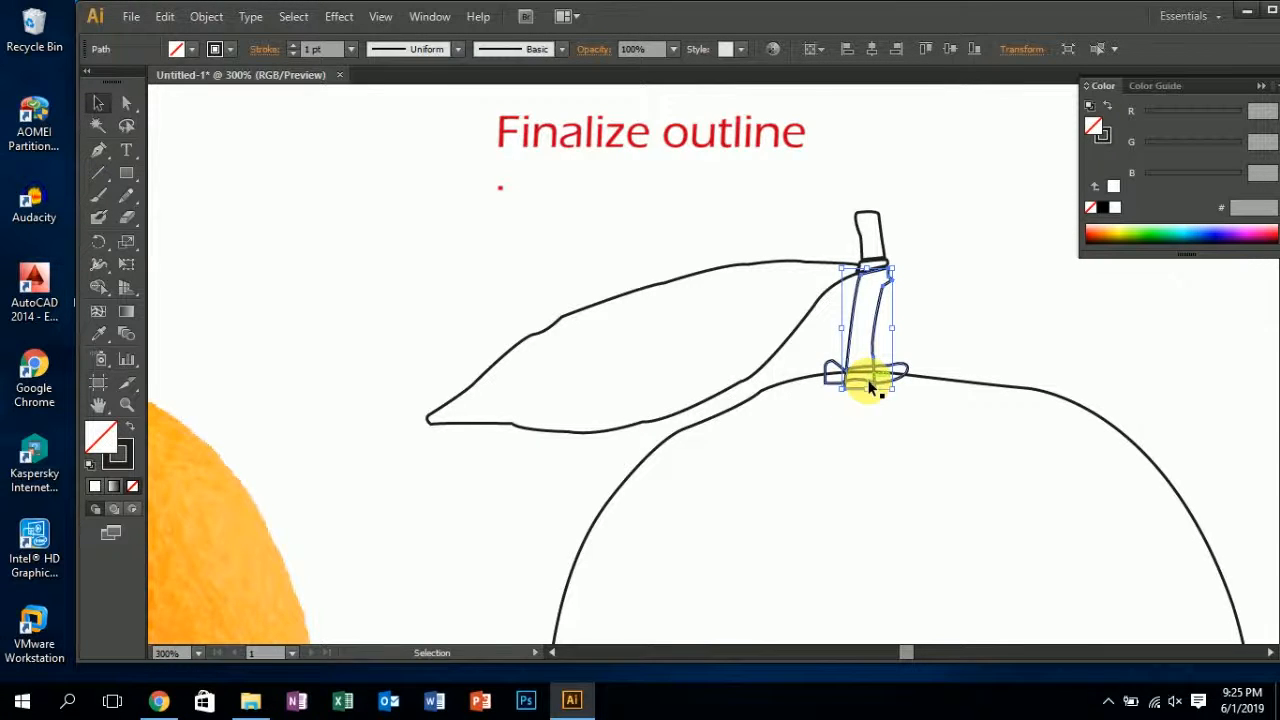
{"action": "scroll", "coordinate": [869, 387], "scroll_direction": "down", "scroll_amount": 3}
{"action": "left_click_drag", "start_coordinate": [876, 420], "coordinate": [864, 321]}
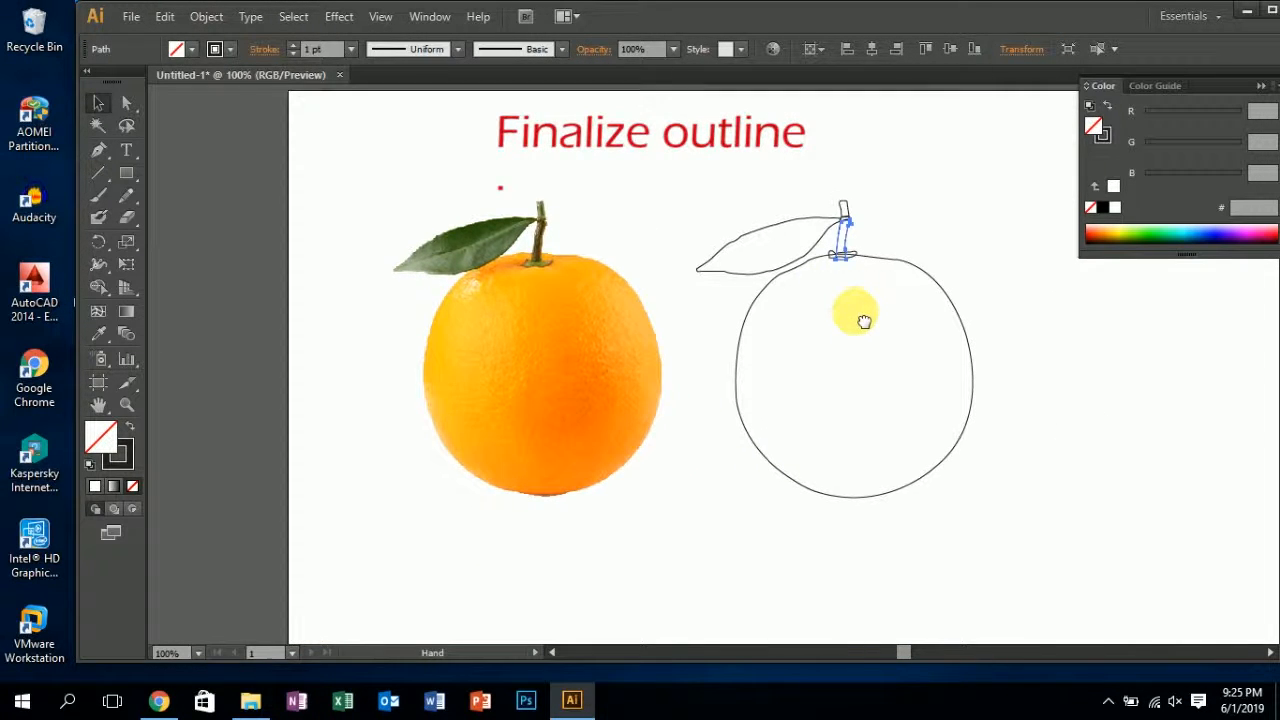
{"action": "left_click", "coordinate": [964, 432]}
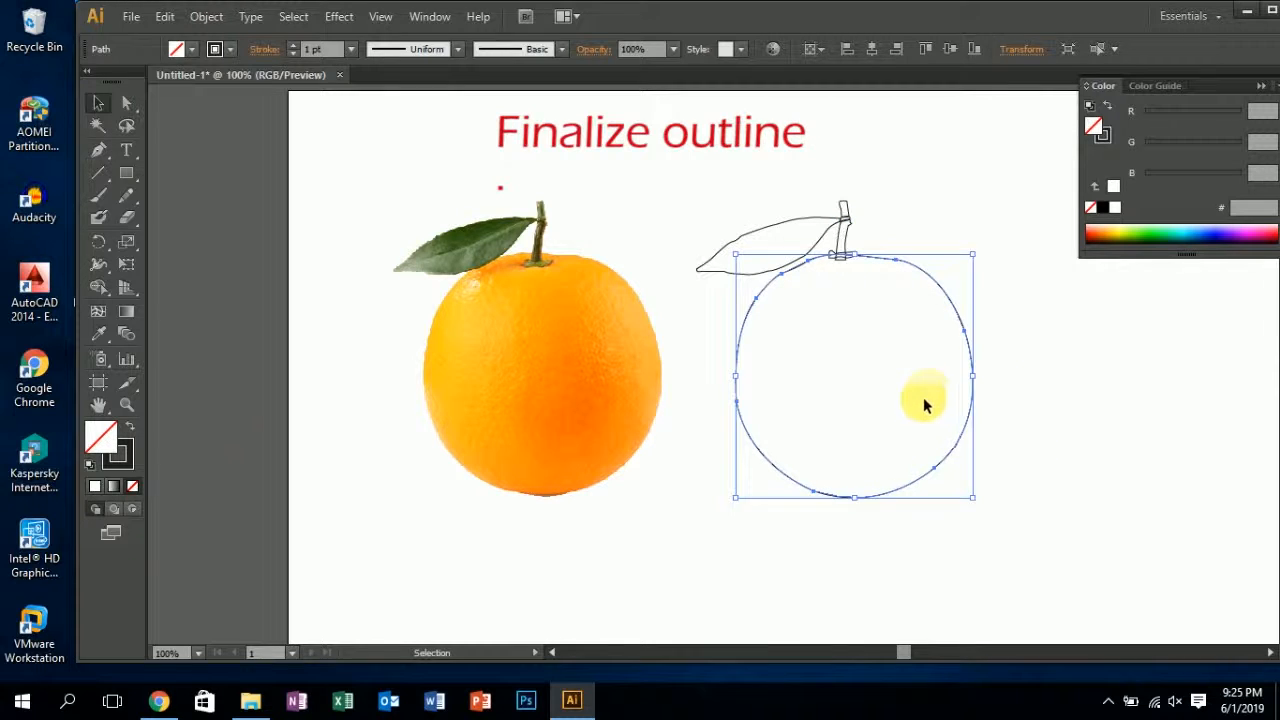
{"action": "left_click", "coordinate": [98, 333]}
{"action": "left_click", "coordinate": [535, 387]}
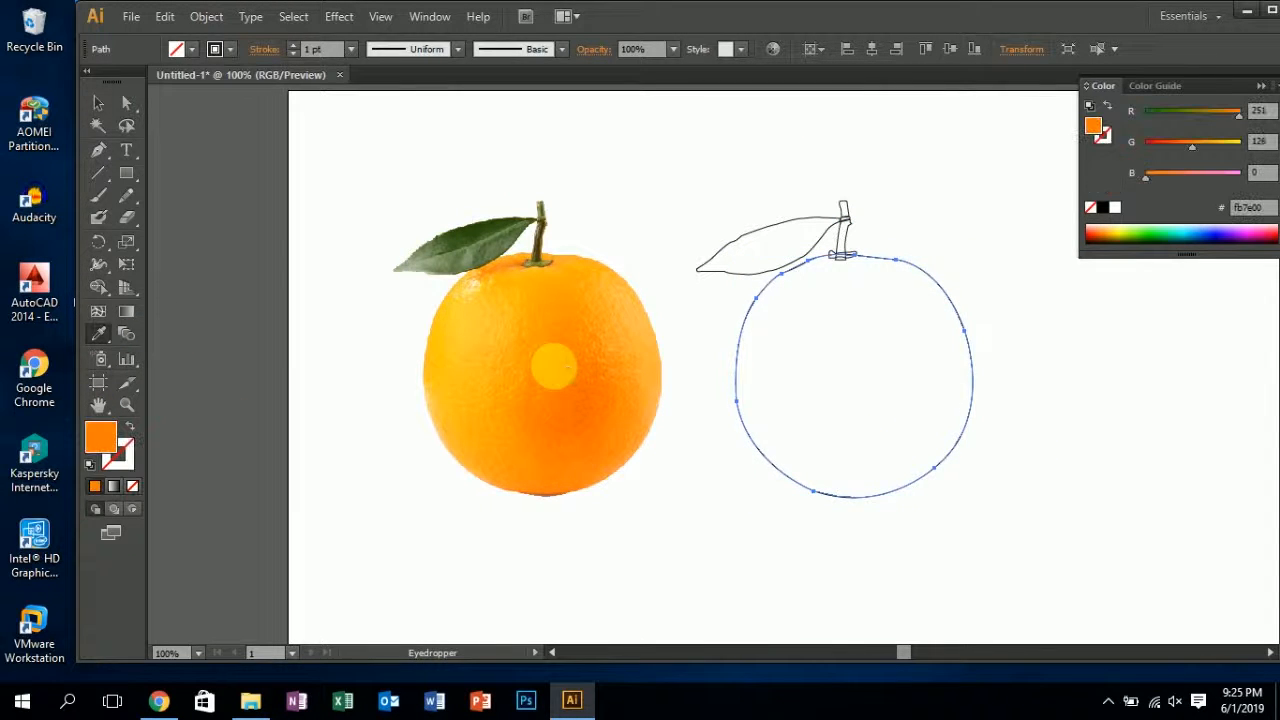
{"action": "left_click", "coordinate": [99, 101]}
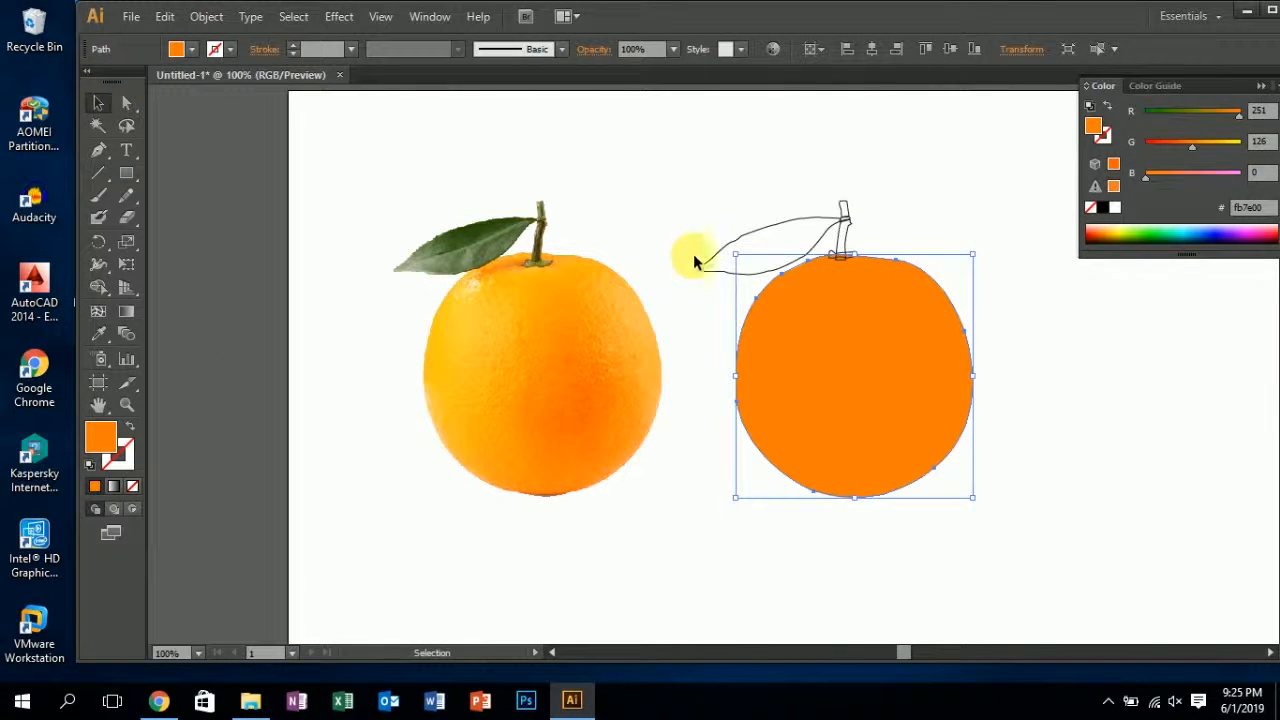
- Fill the leaf outline with green (5f7d52) sampled from the photo's leaf
{"action": "left_click", "coordinate": [744, 239]}
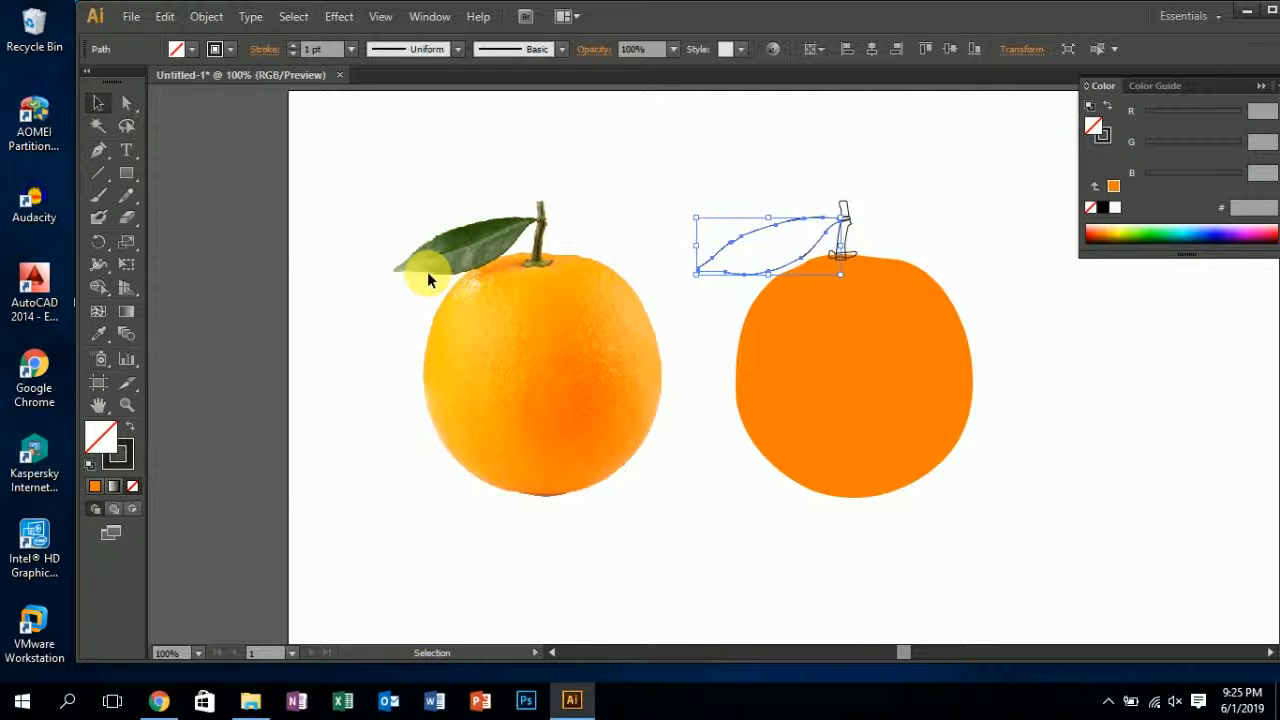
{"action": "left_click", "coordinate": [97, 334]}
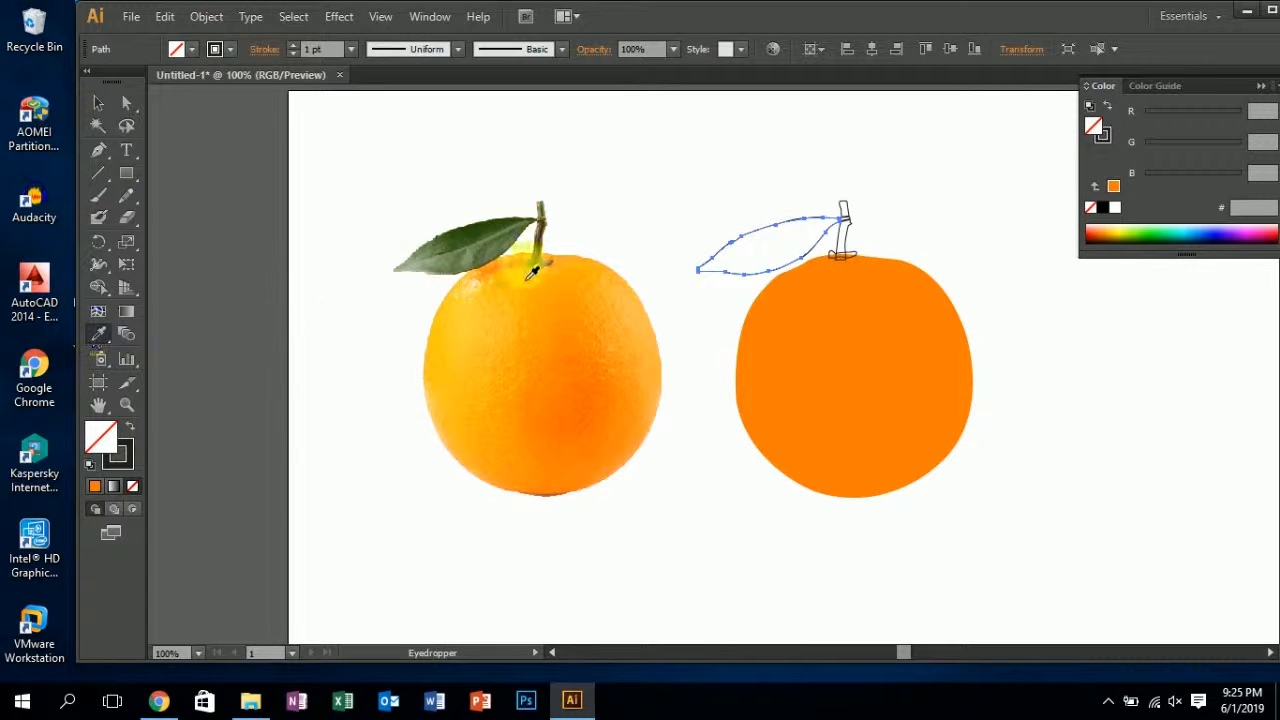
{"action": "left_click", "coordinate": [495, 250]}
{"action": "left_click", "coordinate": [98, 103]}
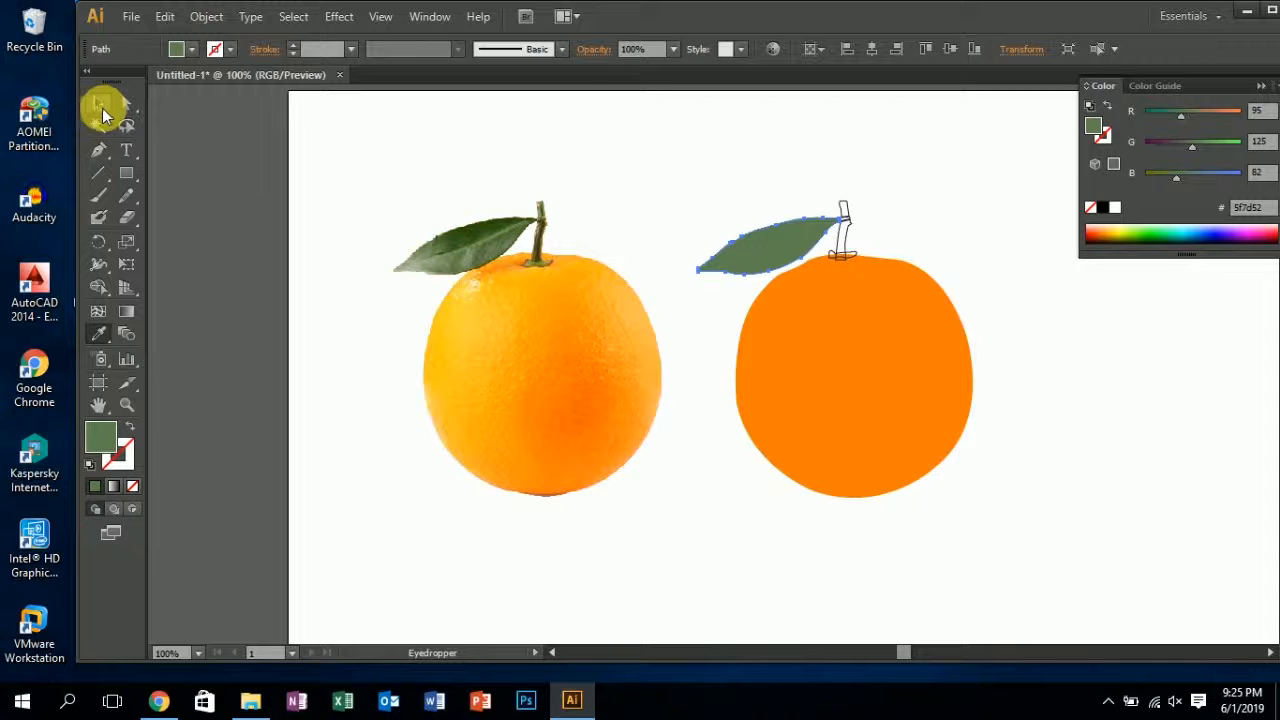
- Fill the stem cap outline with olive green (7e8d27) sampled from the photo's stem cap
{"action": "left_click", "coordinate": [857, 255]}
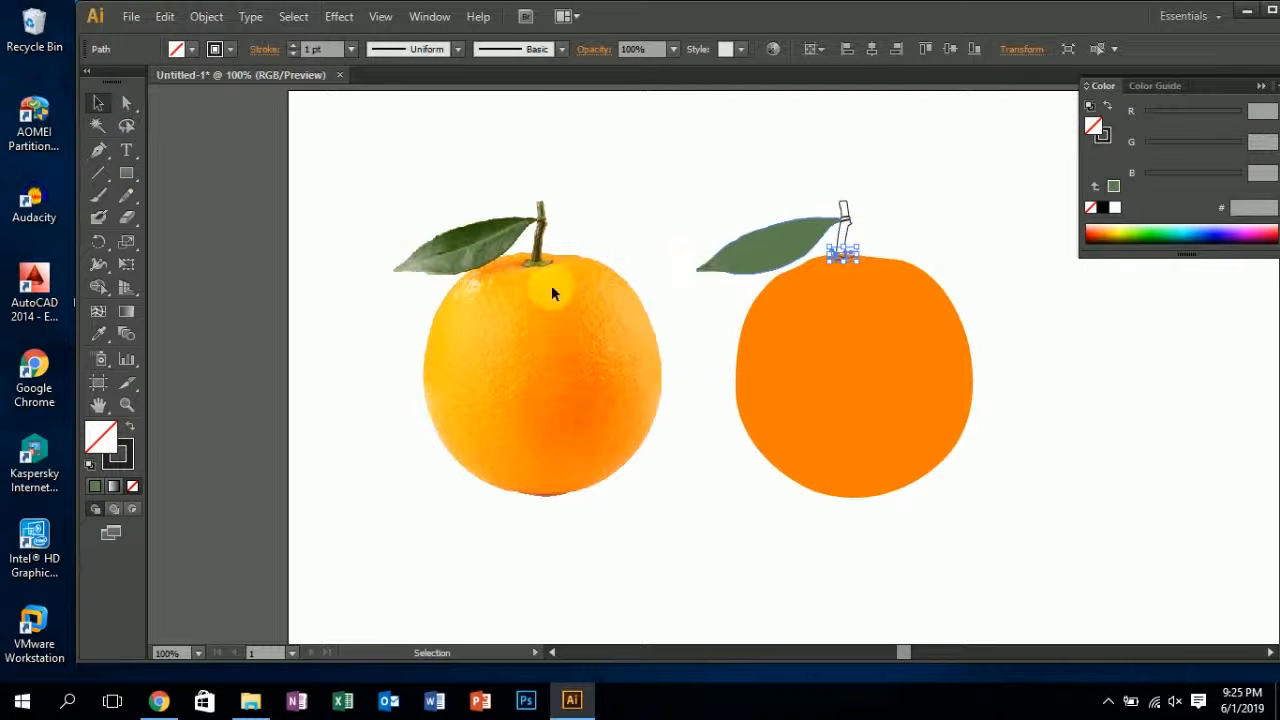
{"action": "key", "text": "i"}
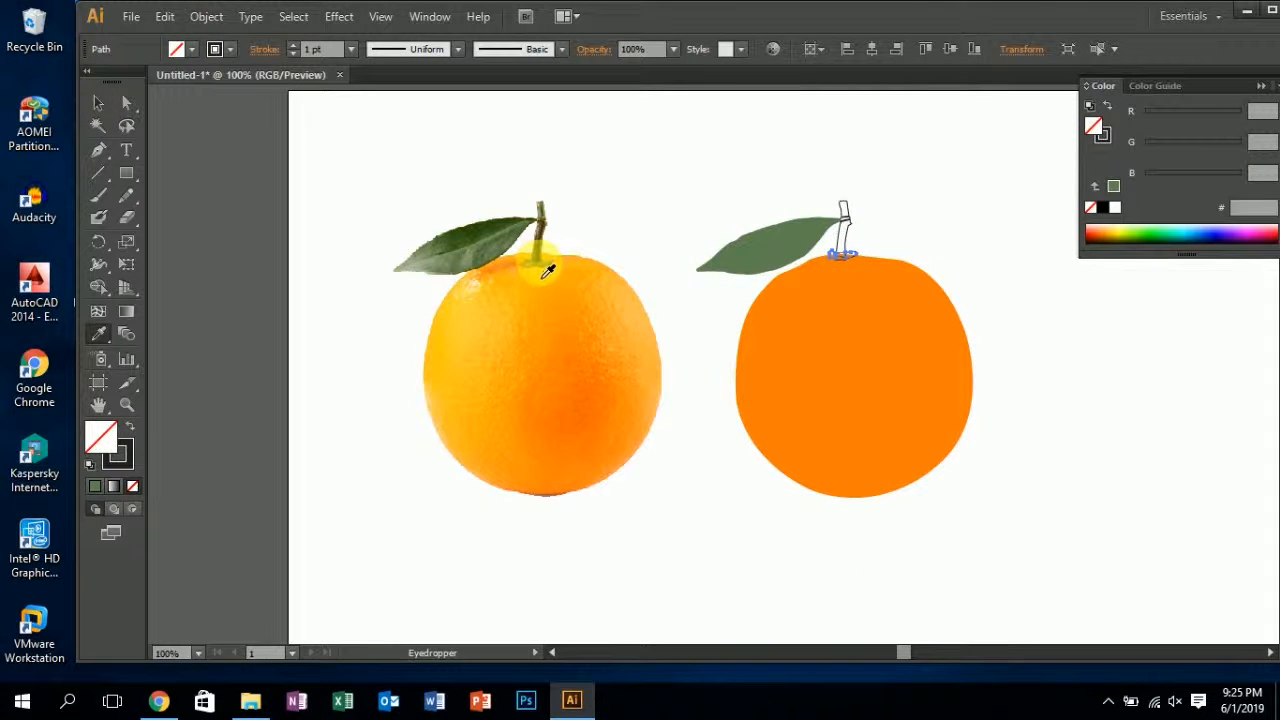
{"action": "left_click", "coordinate": [545, 273]}
{"action": "left_click", "coordinate": [98, 103]}
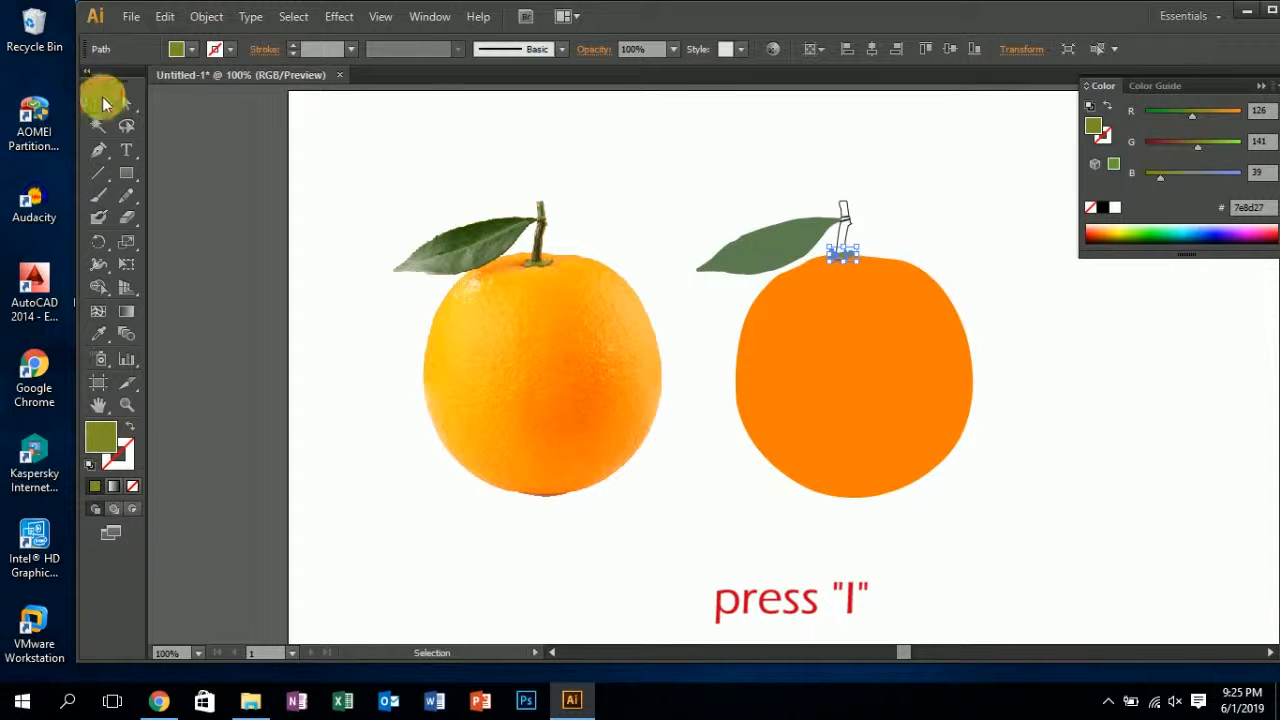
- Fill the lower stem piece with dark brown (3e3613) sampled from the photo's stem
{"action": "left_click", "coordinate": [848, 242]}
{"action": "key", "text": "i"}
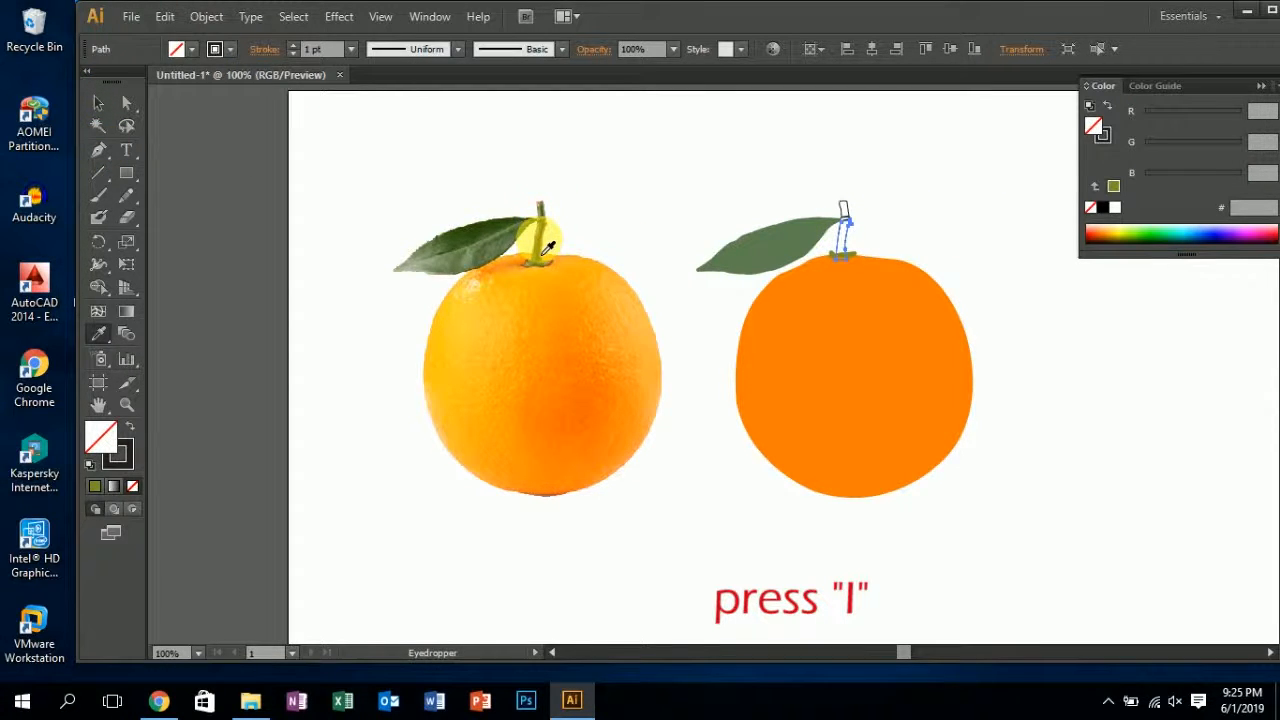
{"action": "left_click", "coordinate": [545, 247]}
{"action": "left_click", "coordinate": [98, 103]}
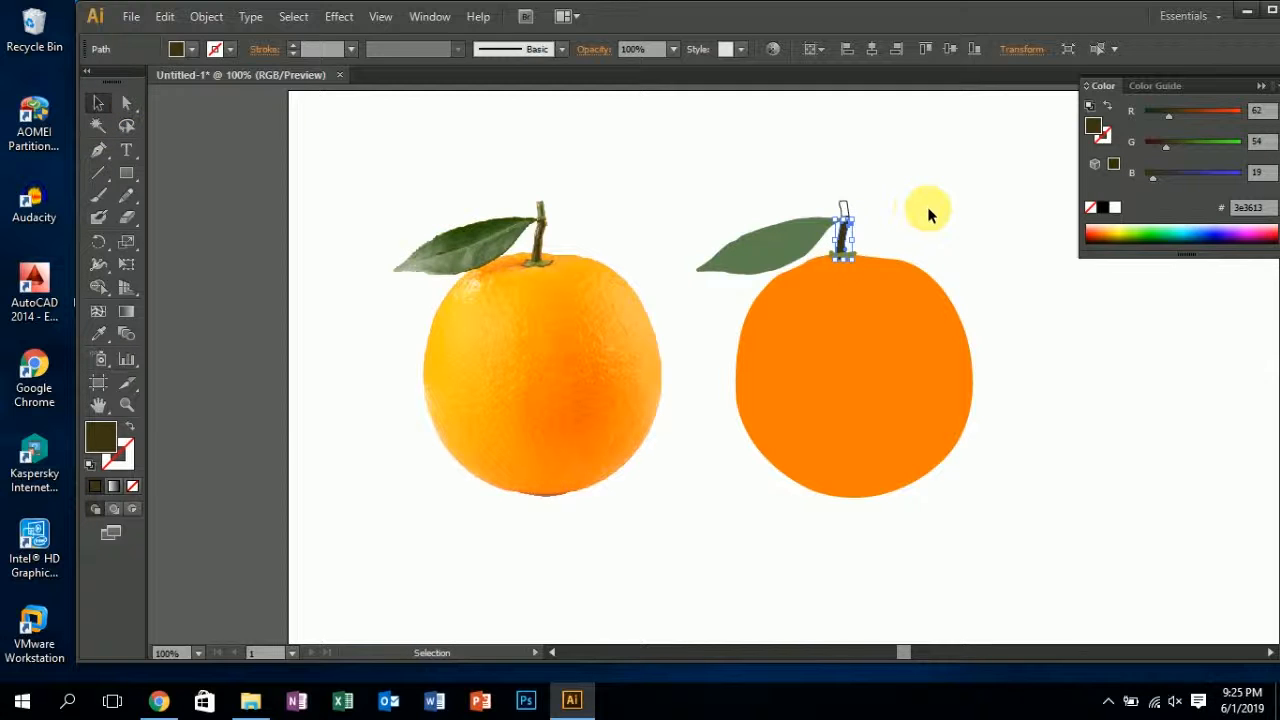
- Fill the upper stem piece with green (62753c) sampled from the top of the photo's stem using the Eyedropper
{"action": "left_click", "coordinate": [845, 207]}
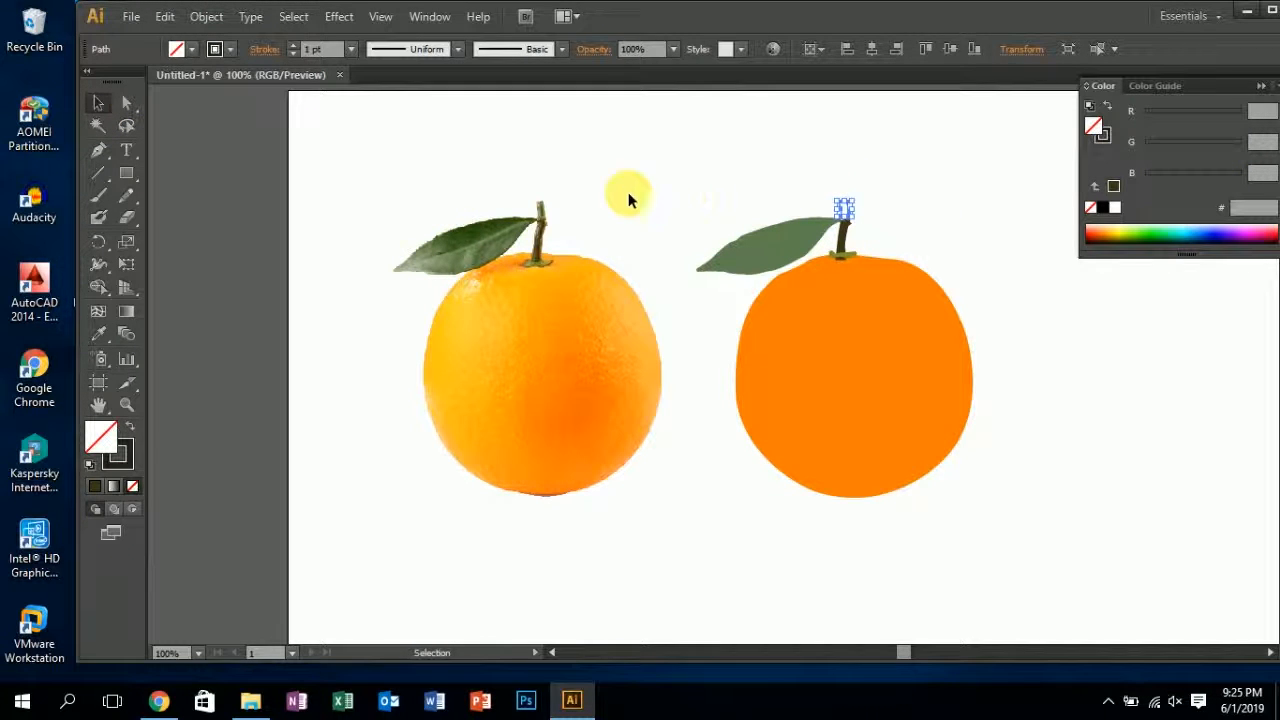
{"action": "key", "text": "i"}
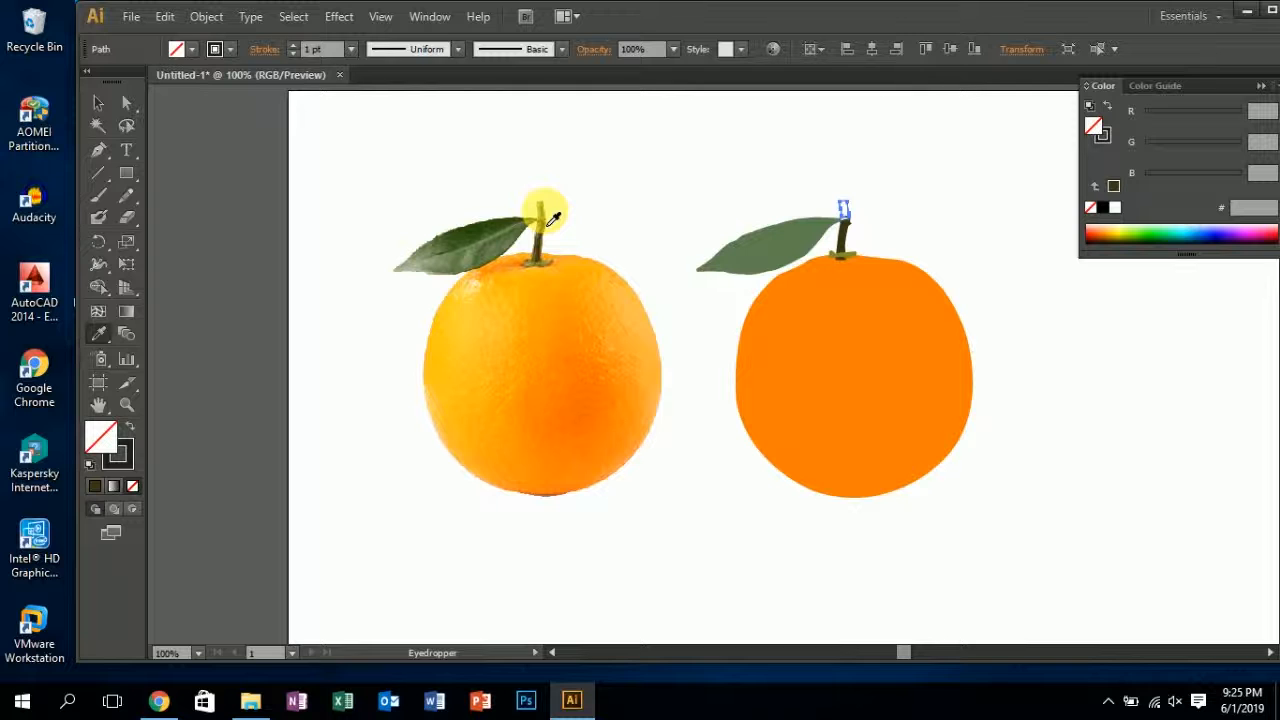
{"action": "left_click", "coordinate": [545, 213]}
{"action": "left_click", "coordinate": [98, 103]}
- Fill the narrow ring between the two stem pieces with olive brown (6c6429) sampled from the photo's stem joint, and deselect it
{"action": "scroll", "coordinate": [956, 211], "scroll_direction": "up", "scroll_amount": 1}
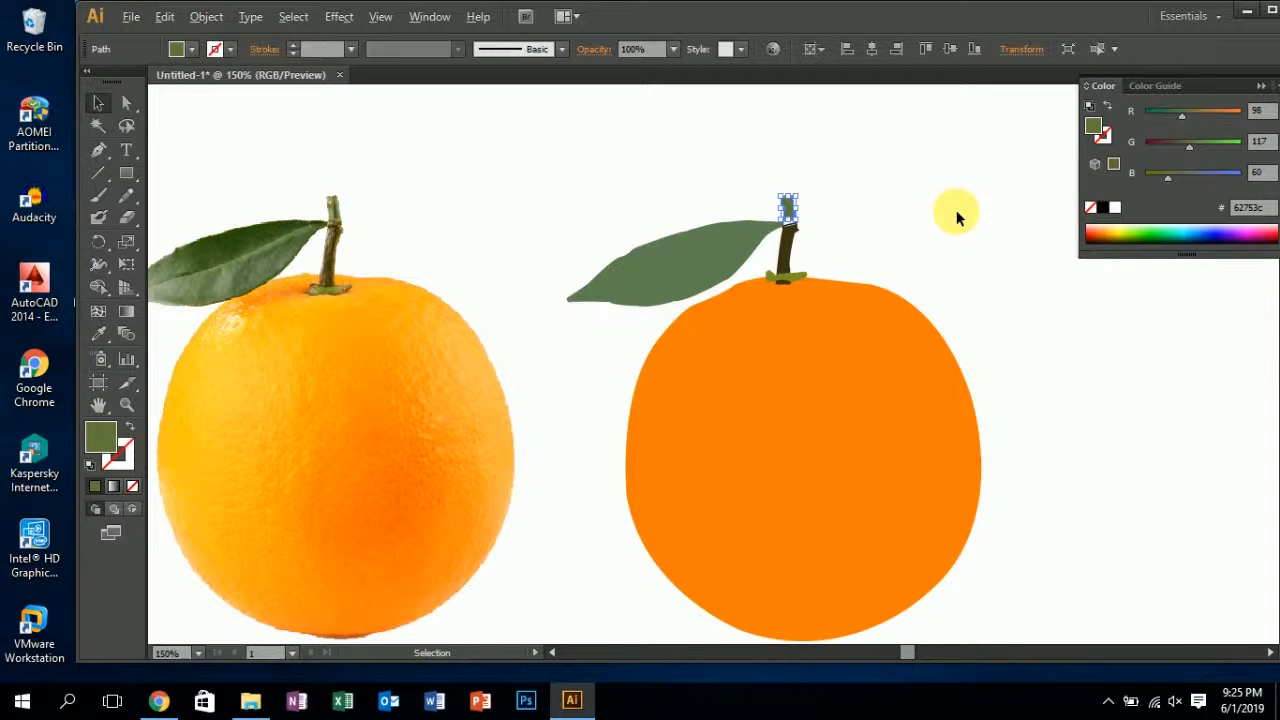
{"action": "scroll", "coordinate": [896, 285], "scroll_direction": "up", "scroll_amount": 1}
{"action": "key", "text": "space"}
{"action": "left_click_drag", "start_coordinate": [799, 299], "coordinate": [853, 288]}
{"action": "left_click", "coordinate": [908, 222]}
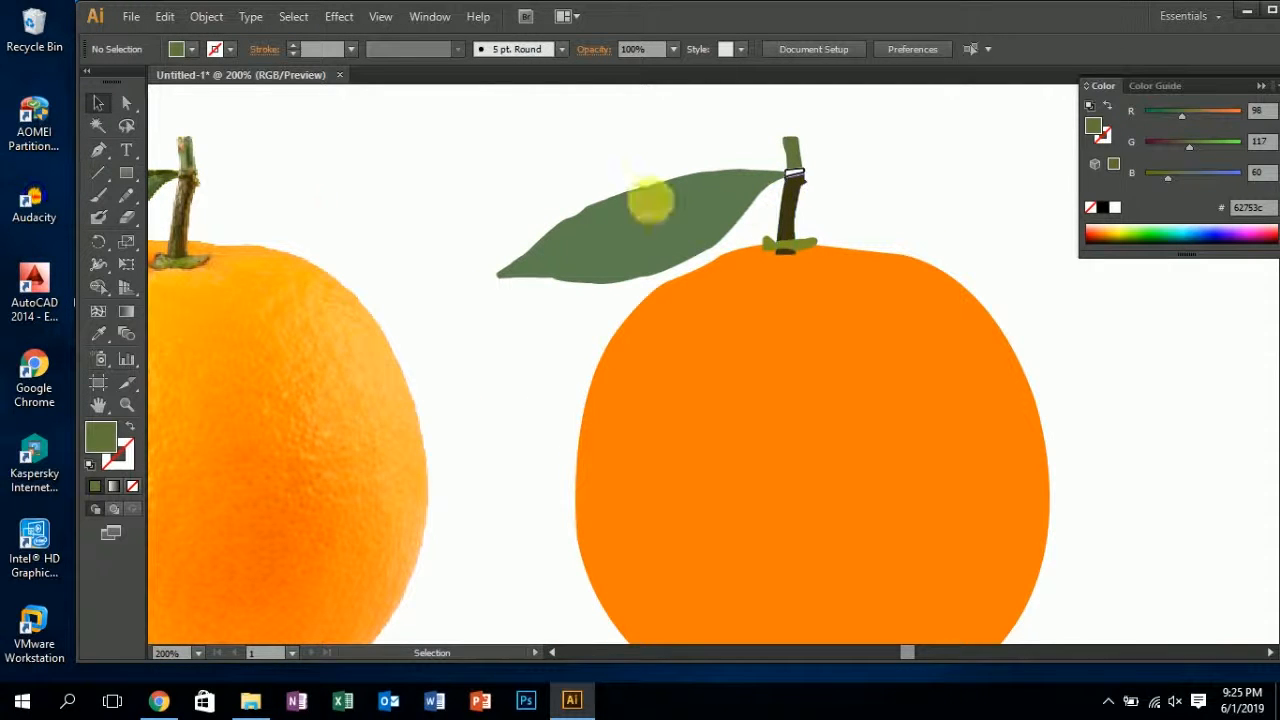
{"action": "left_click", "coordinate": [801, 172]}
{"action": "key", "text": "i"}
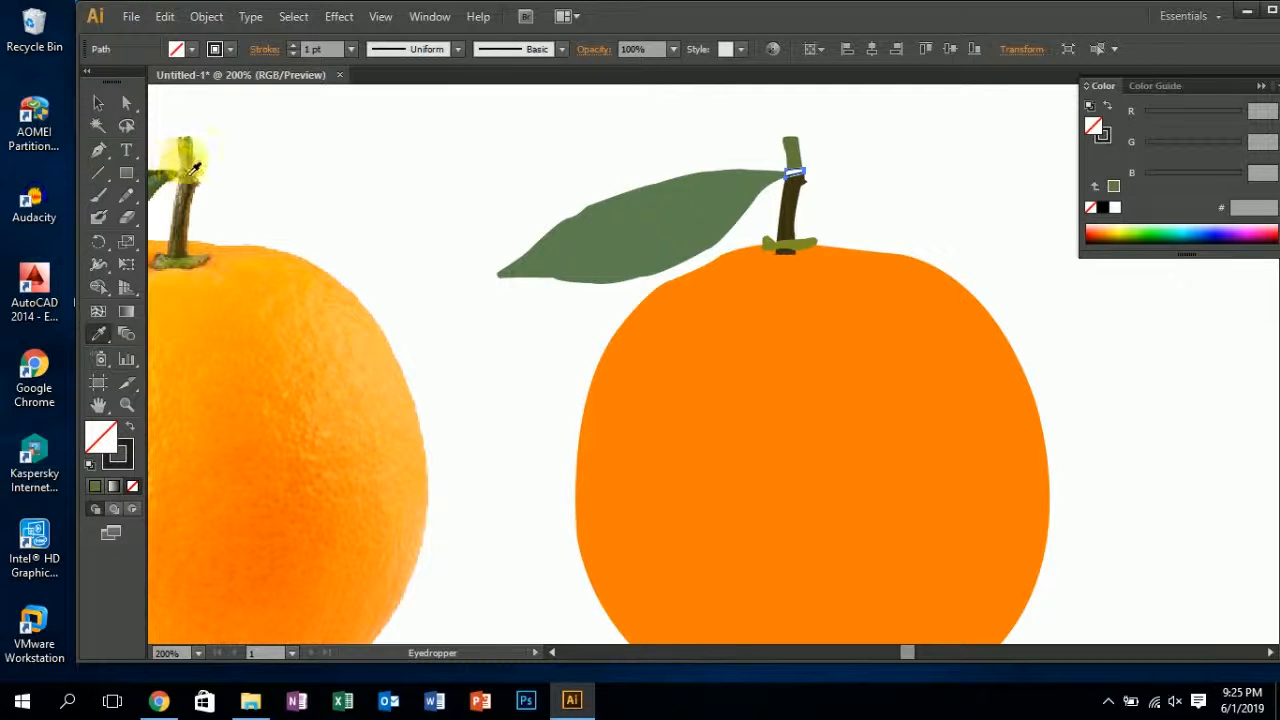
{"action": "left_click", "coordinate": [188, 178]}
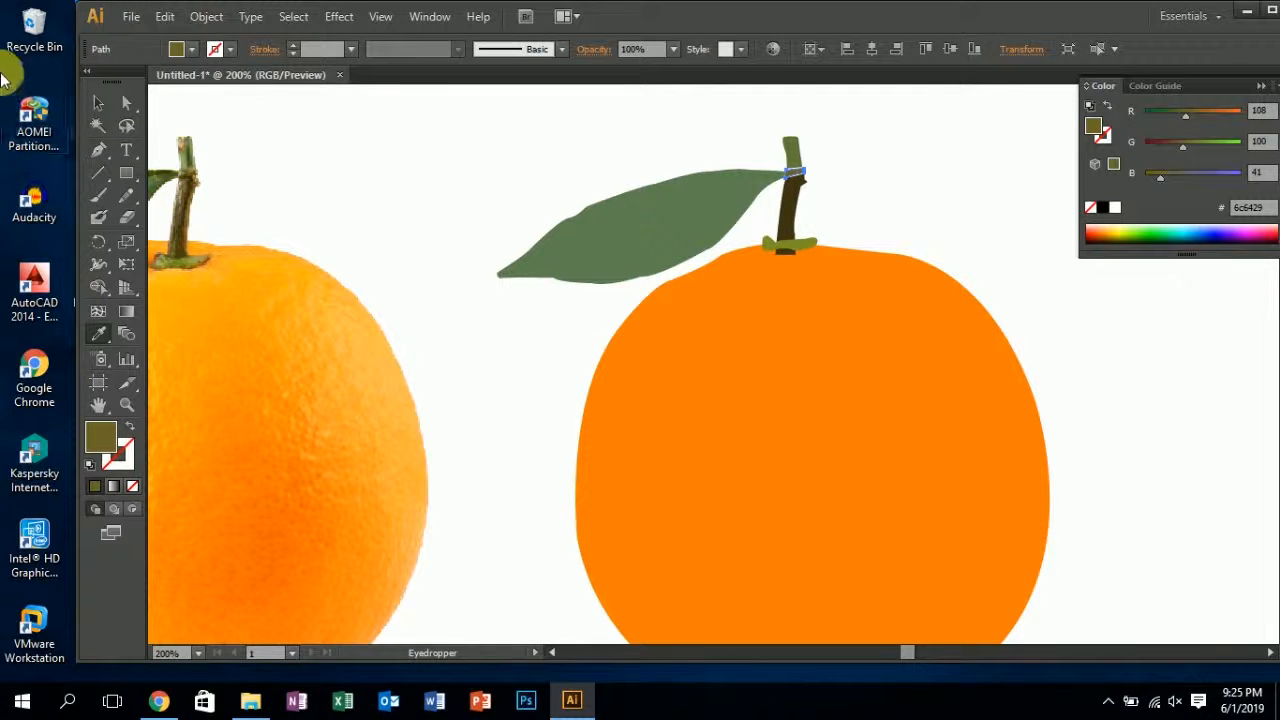
{"action": "left_click", "coordinate": [124, 106]}
{"action": "left_click", "coordinate": [440, 133]}
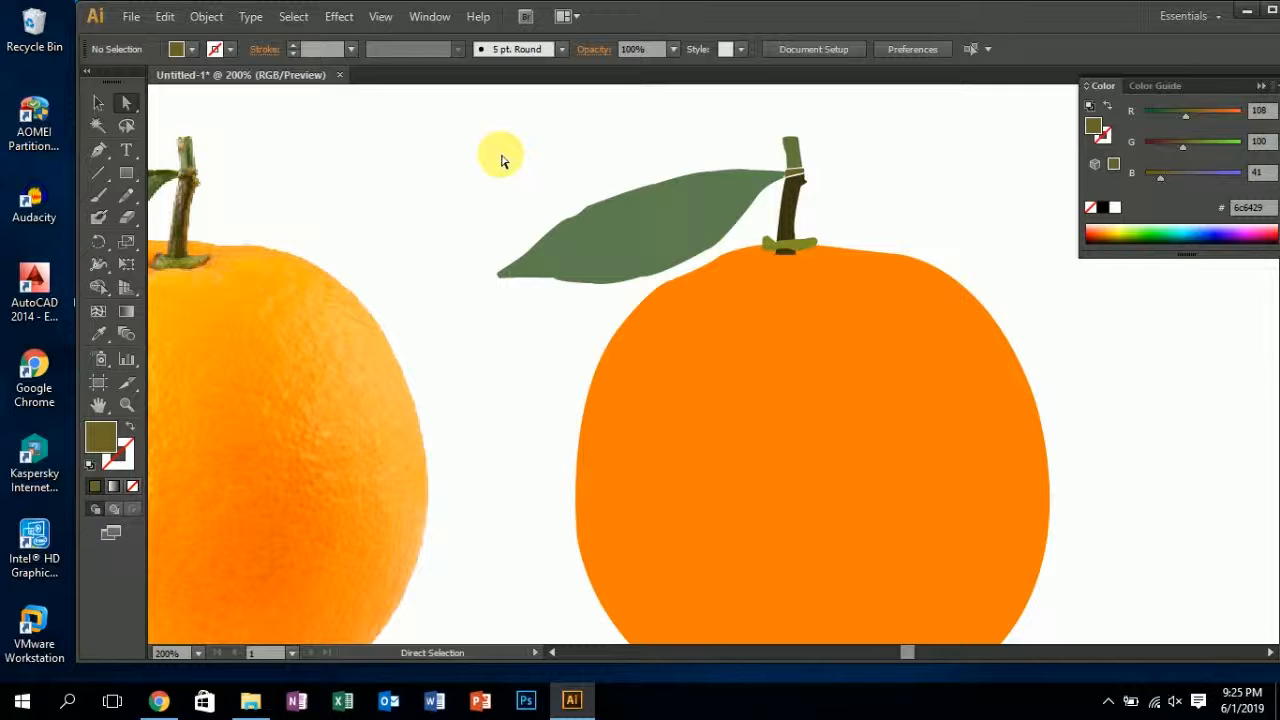
- Add two gradient mesh points to the orange fruit shape, one in its left half and one toward its upper right
{"action": "scroll", "coordinate": [500, 155], "scroll_direction": "down", "scroll_amount": 2}
{"action": "left_click_drag", "start_coordinate": [470, 230], "coordinate": [631, 231]}
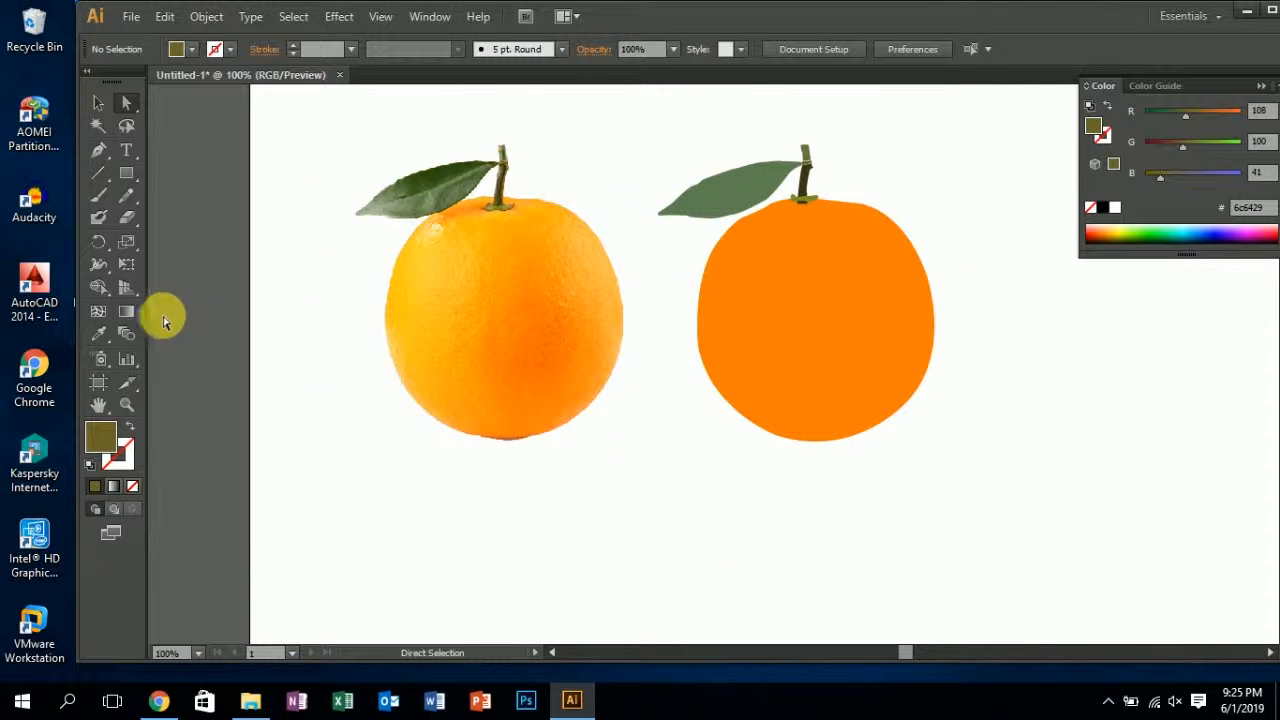
{"action": "left_click", "coordinate": [97, 312]}
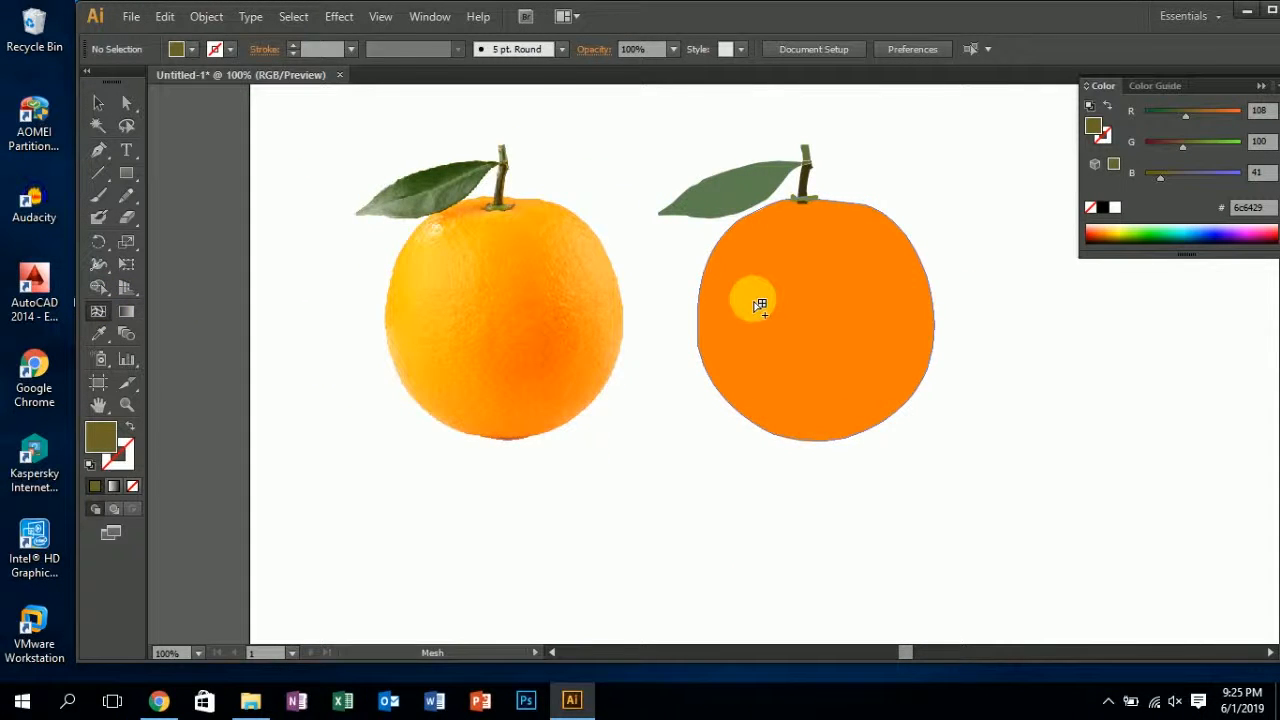
{"action": "left_click", "coordinate": [756, 300]}
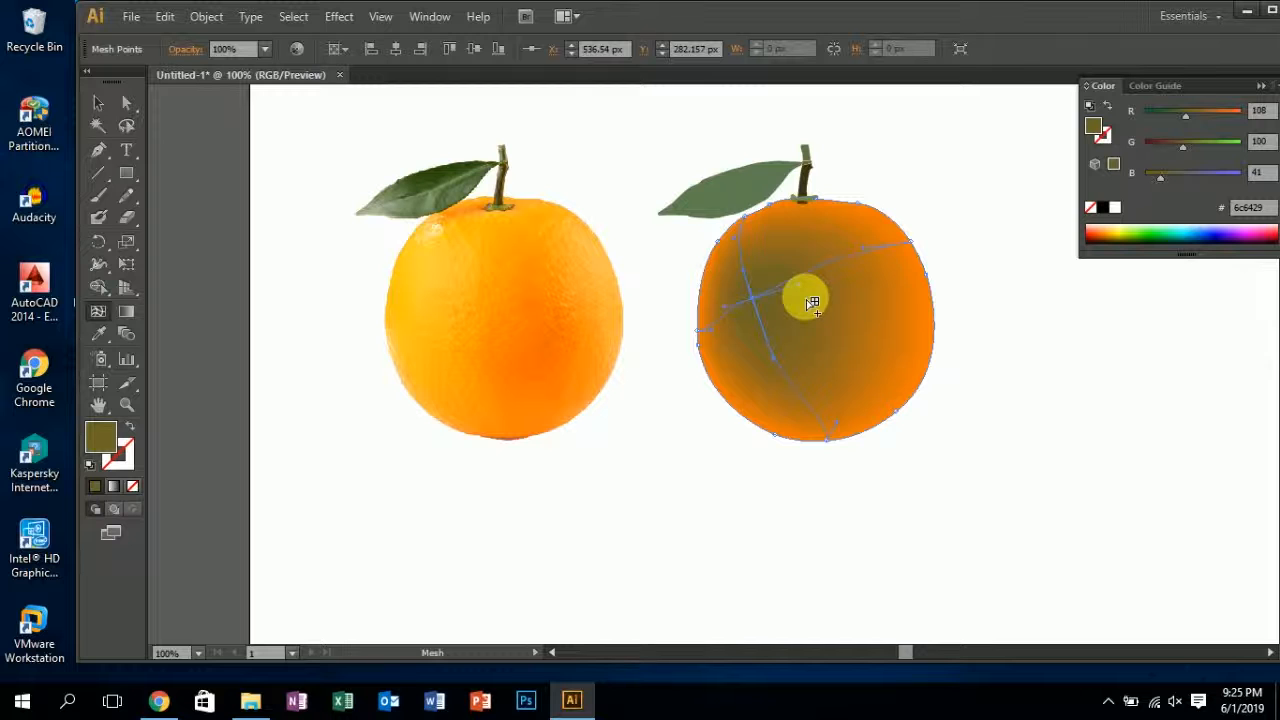
{"action": "left_click", "coordinate": [858, 290]}
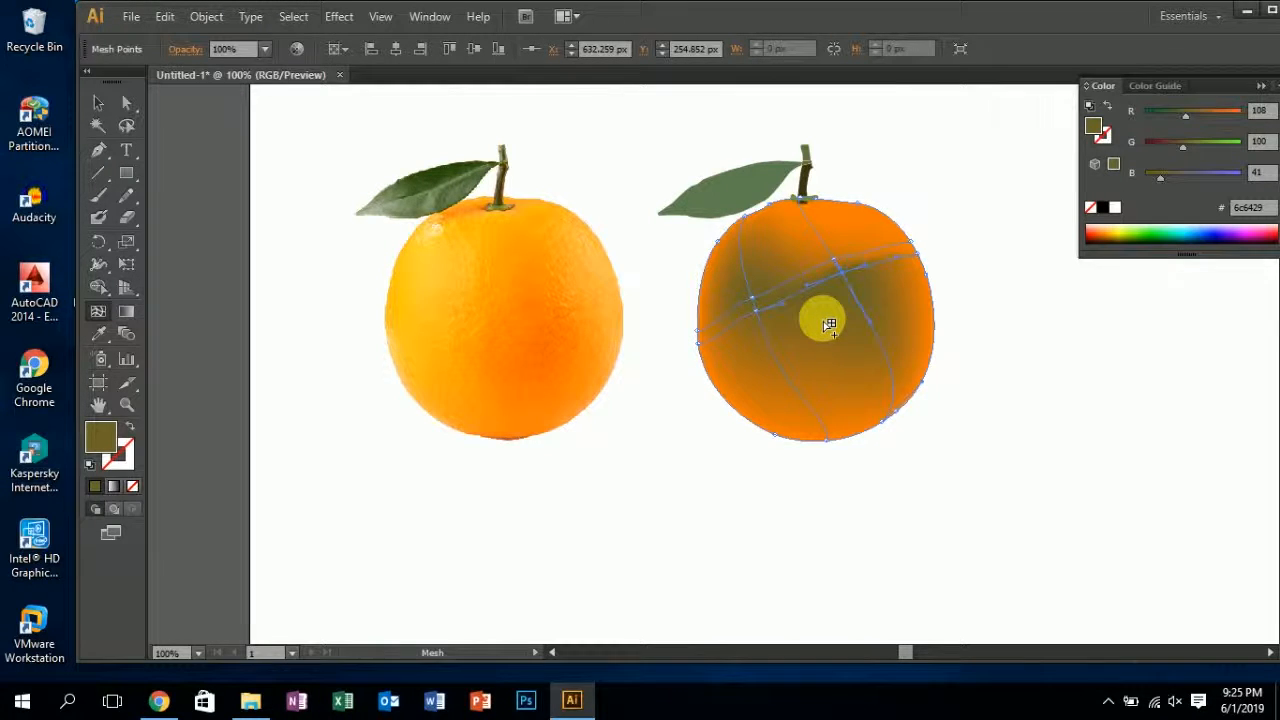
- Lasso the mesh points in the fruit's left half and color them yellow-orange (ffbf24) sampled from the photo's left side
{"action": "left_click", "coordinate": [98, 103]}
{"action": "left_click", "coordinate": [126, 125]}
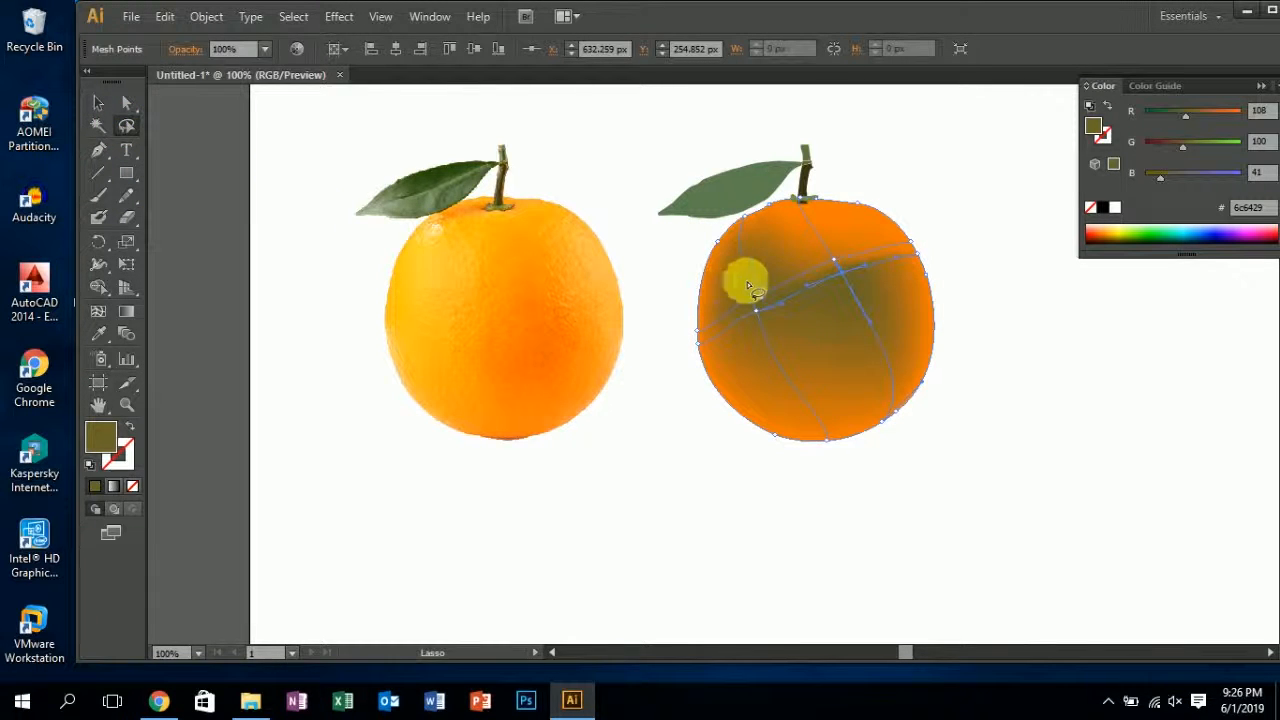
{"action": "mouse_move", "coordinate": [729, 285]}
{"action": "left_mouse_down"}
{"action": "mouse_move", "coordinate": [737, 352]}
{"action": "mouse_move", "coordinate": [774, 376]}
{"action": "mouse_move", "coordinate": [800, 340]}
{"action": "mouse_move", "coordinate": [788, 300]}
{"action": "mouse_move", "coordinate": [752, 288]}
{"action": "left_mouse_up"}
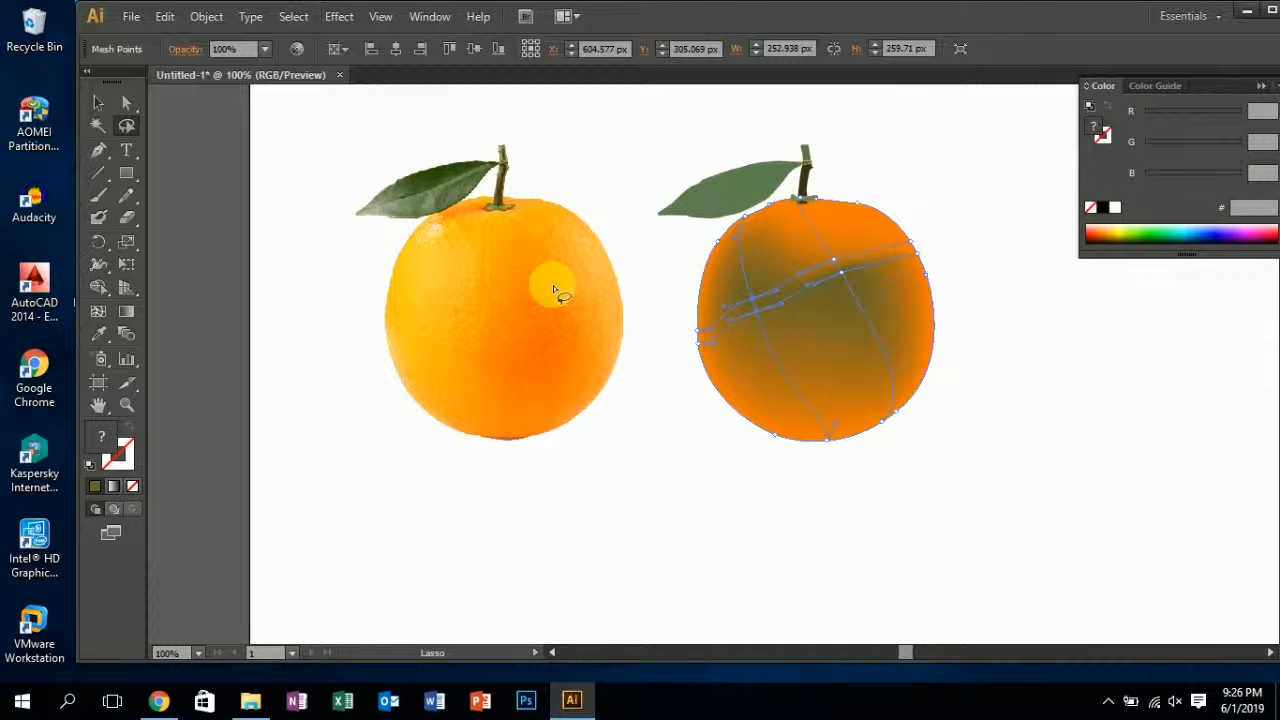
{"action": "key", "text": "i"}
{"action": "left_click", "coordinate": [434, 315]}
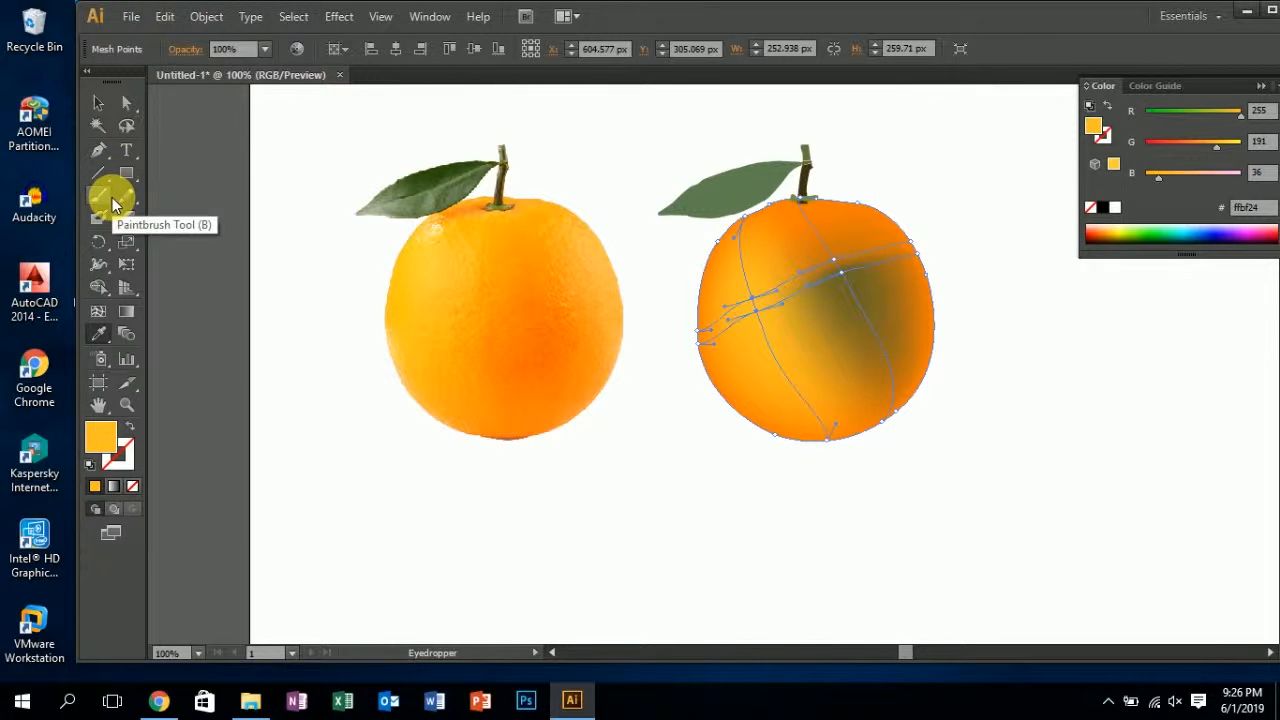
- Lasso the mesh points in the fruit's upper right and color them deep orange (f36c00) sampled from the photo's right side
{"action": "left_click", "coordinate": [126, 125]}
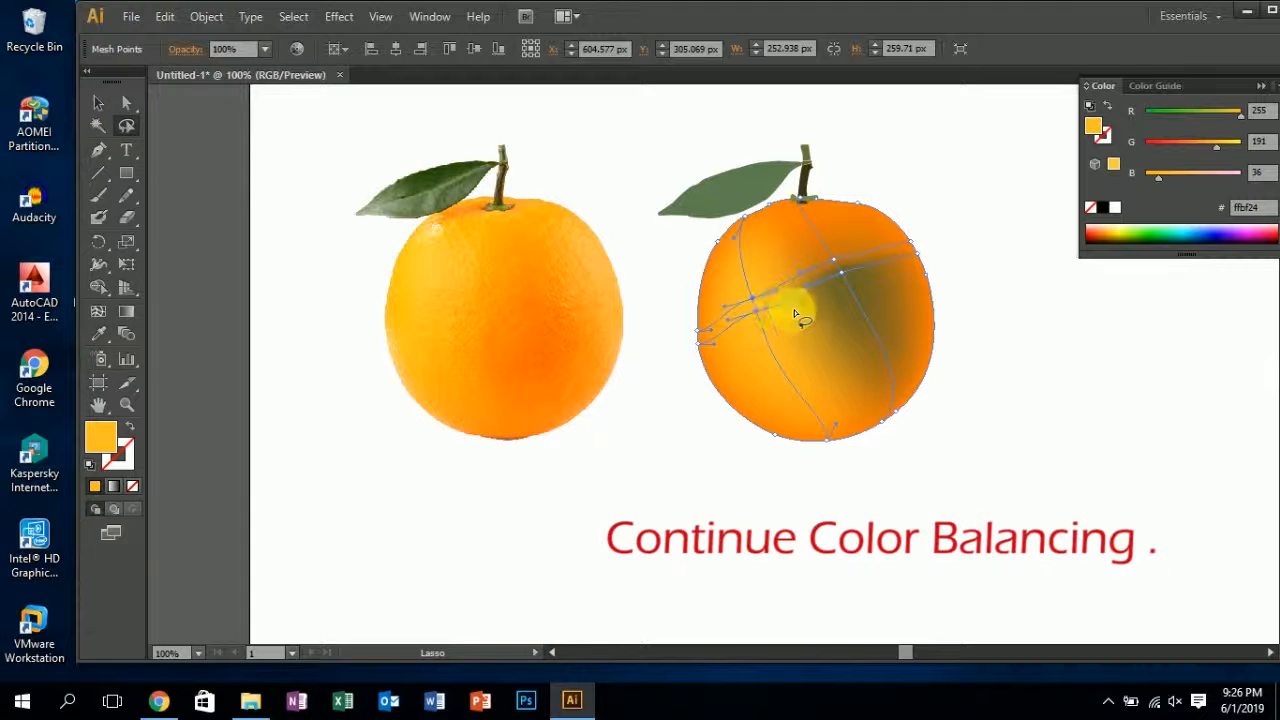
{"action": "mouse_move", "coordinate": [853, 259]}
{"action": "left_mouse_down"}
{"action": "mouse_move", "coordinate": [816, 302]}
{"action": "mouse_move", "coordinate": [891, 368]}
{"action": "mouse_move", "coordinate": [908, 312]}
{"action": "mouse_move", "coordinate": [872, 276]}
{"action": "left_mouse_up"}
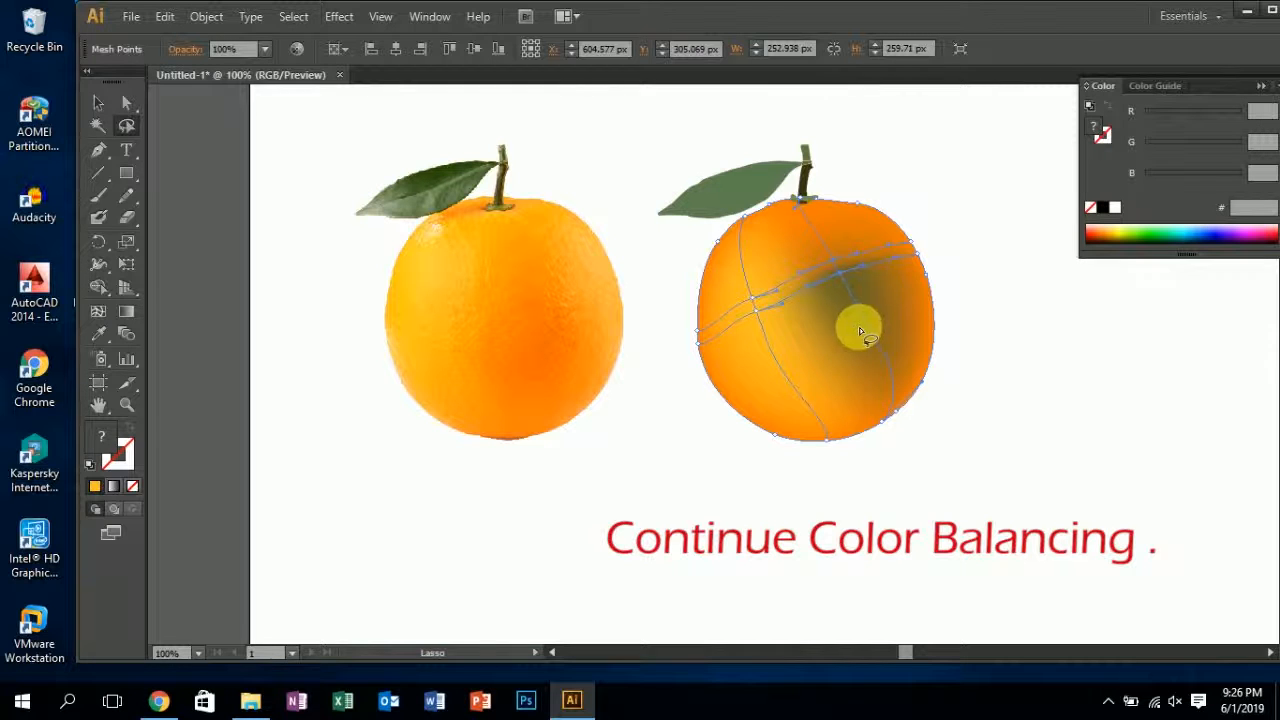
{"action": "left_click", "coordinate": [557, 340]}
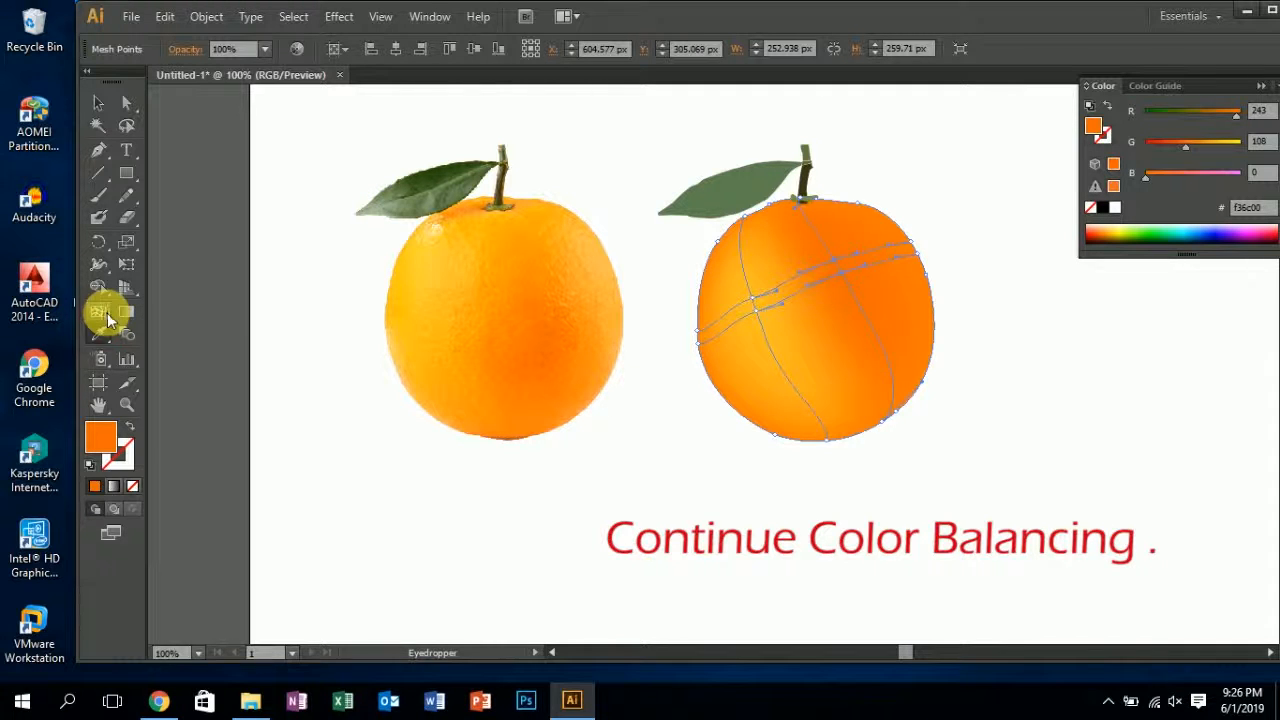
- Add a mesh point on the fruit's right side below the existing ones and color it orange (f37700) sampled from the photo
{"action": "left_click", "coordinate": [106, 315]}
{"action": "left_click", "coordinate": [878, 331]}
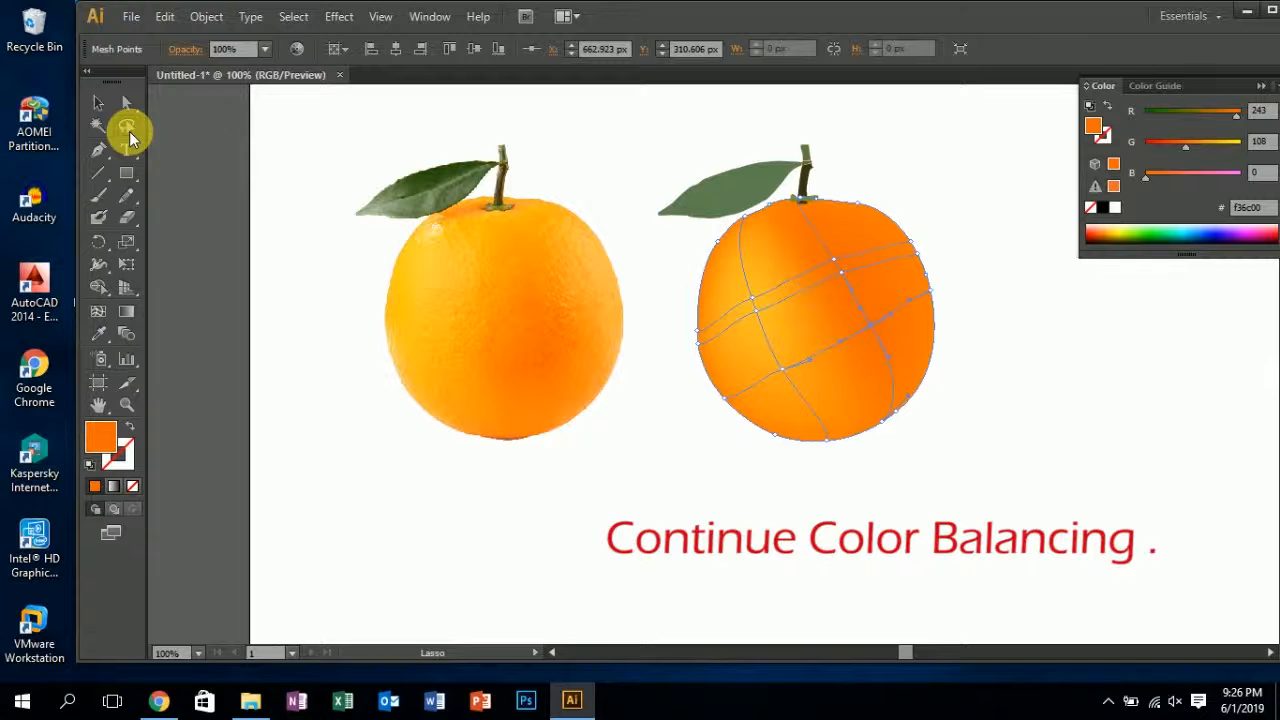
{"action": "mouse_move", "coordinate": [853, 291]}
{"action": "left_mouse_down"}
{"action": "mouse_move", "coordinate": [855, 379]}
{"action": "mouse_move", "coordinate": [911, 376]}
{"action": "mouse_move", "coordinate": [924, 332]}
{"action": "mouse_move", "coordinate": [850, 287]}
{"action": "left_mouse_up"}
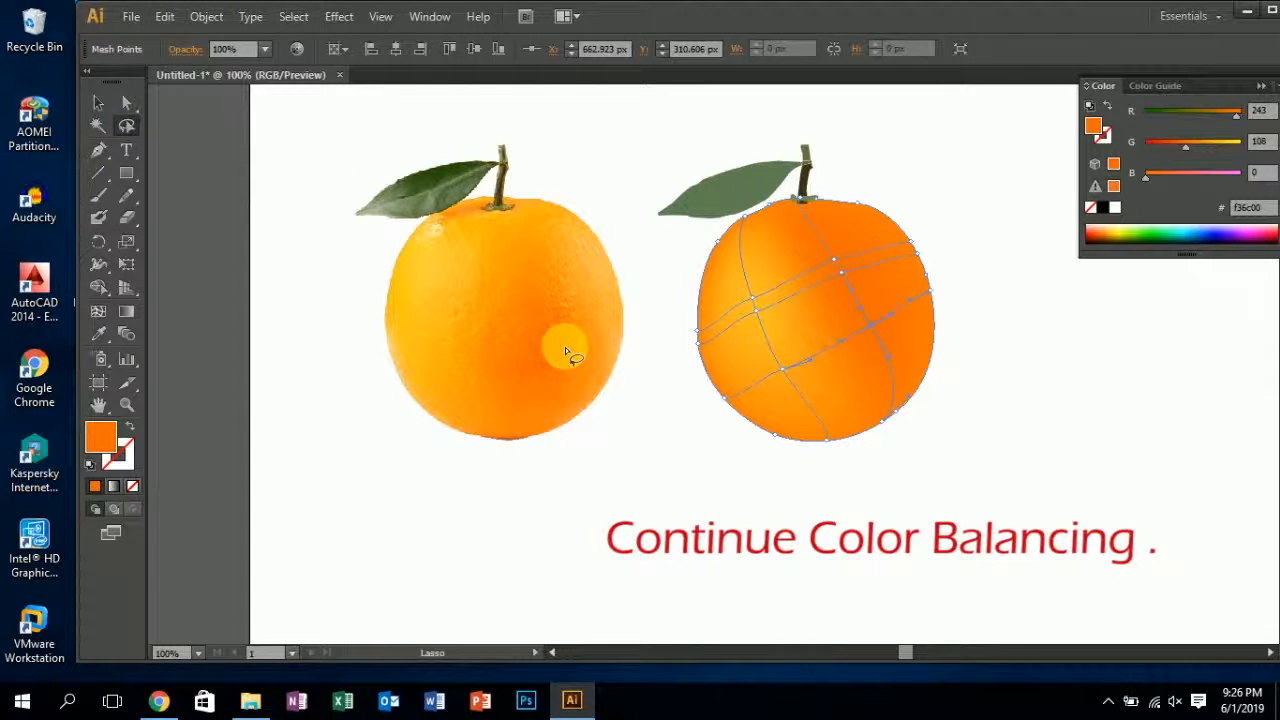
{"action": "key", "text": "i"}
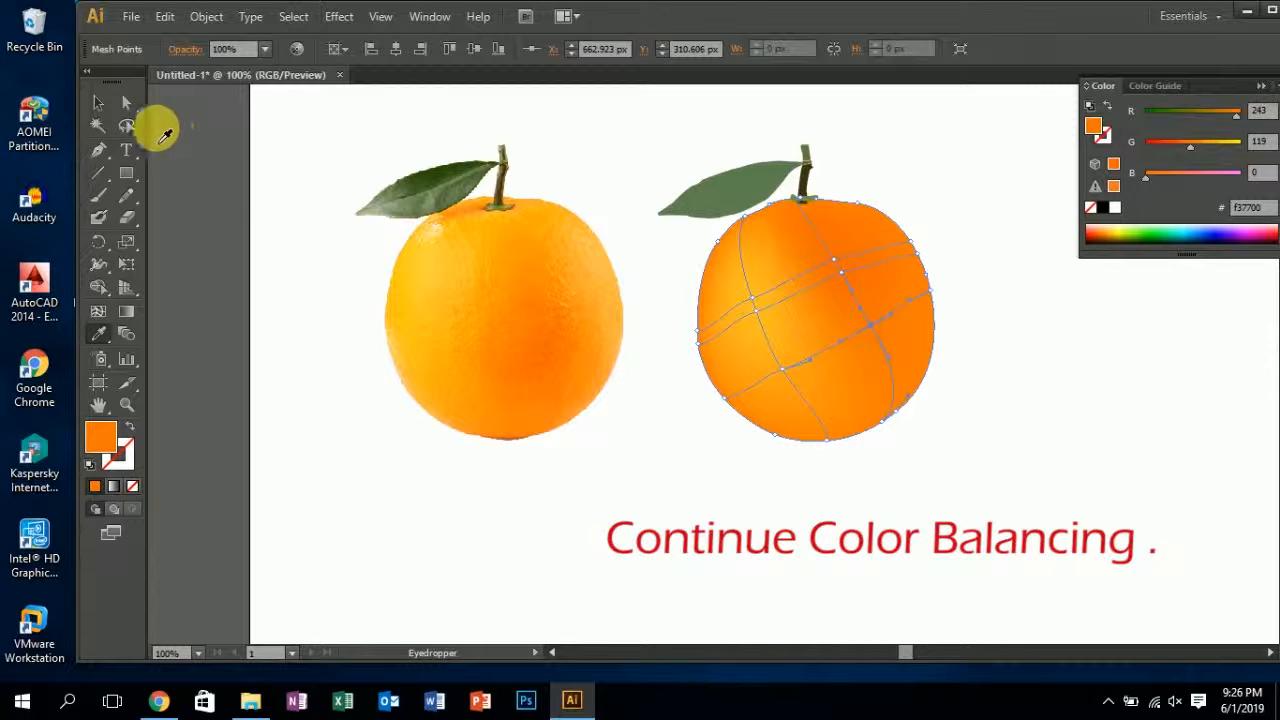
- Lasso the two upper-right mesh points of the fruit and recolor them light orange (fea401) sampled from the photo's upper right
{"action": "left_click", "coordinate": [126, 125]}
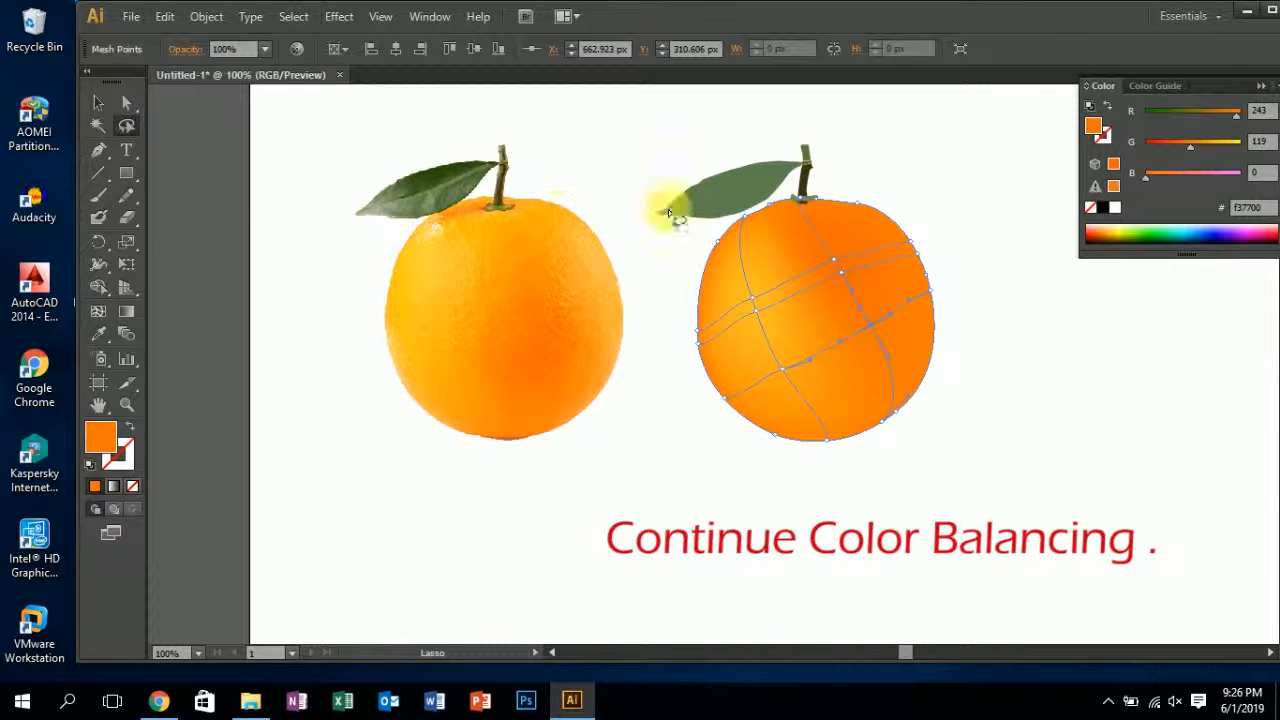
{"action": "mouse_move", "coordinate": [848, 240]}
{"action": "left_mouse_down"}
{"action": "mouse_move", "coordinate": [808, 268]}
{"action": "mouse_move", "coordinate": [847, 298]}
{"action": "mouse_move", "coordinate": [882, 295]}
{"action": "mouse_move", "coordinate": [845, 245]}
{"action": "left_mouse_up"}
{"action": "key", "text": "i"}
{"action": "left_click", "coordinate": [551, 251]}
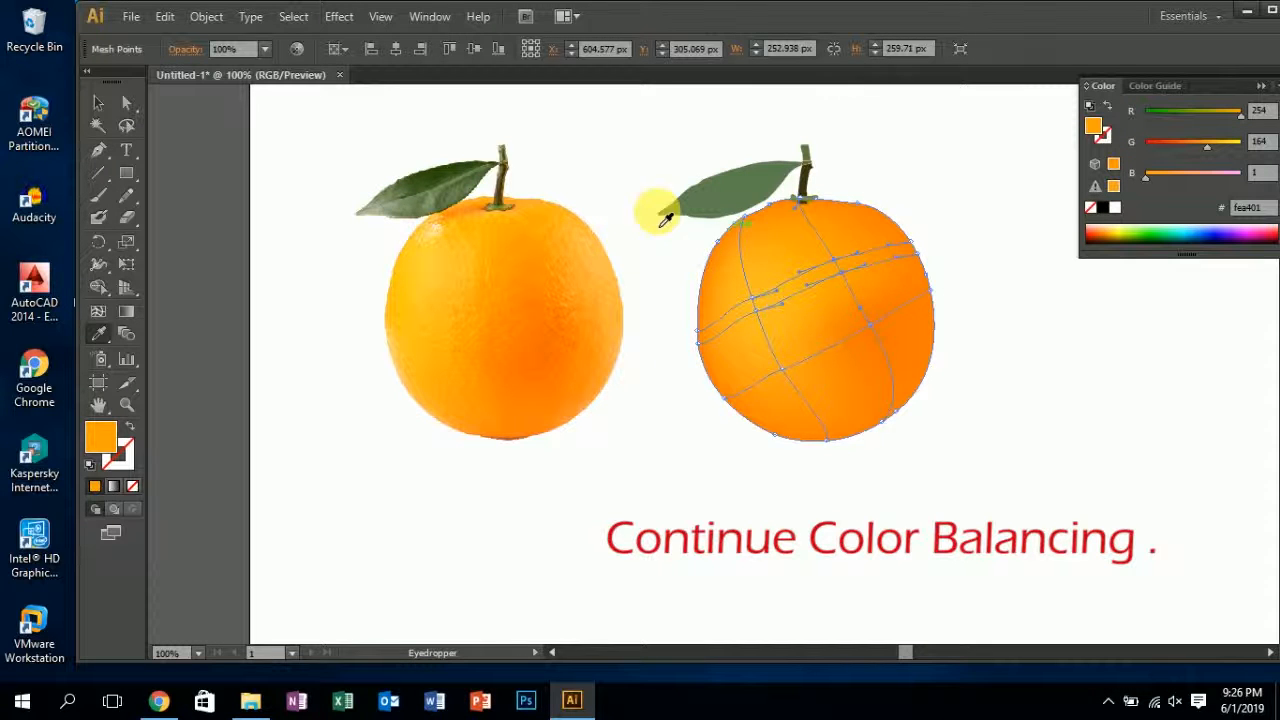
- Recolor the fruit's left-hand mesh points with yellow-orange (fbb613) sampled from the photo's lower left, and select the leaf shape
{"action": "left_click", "coordinate": [92, 105]}
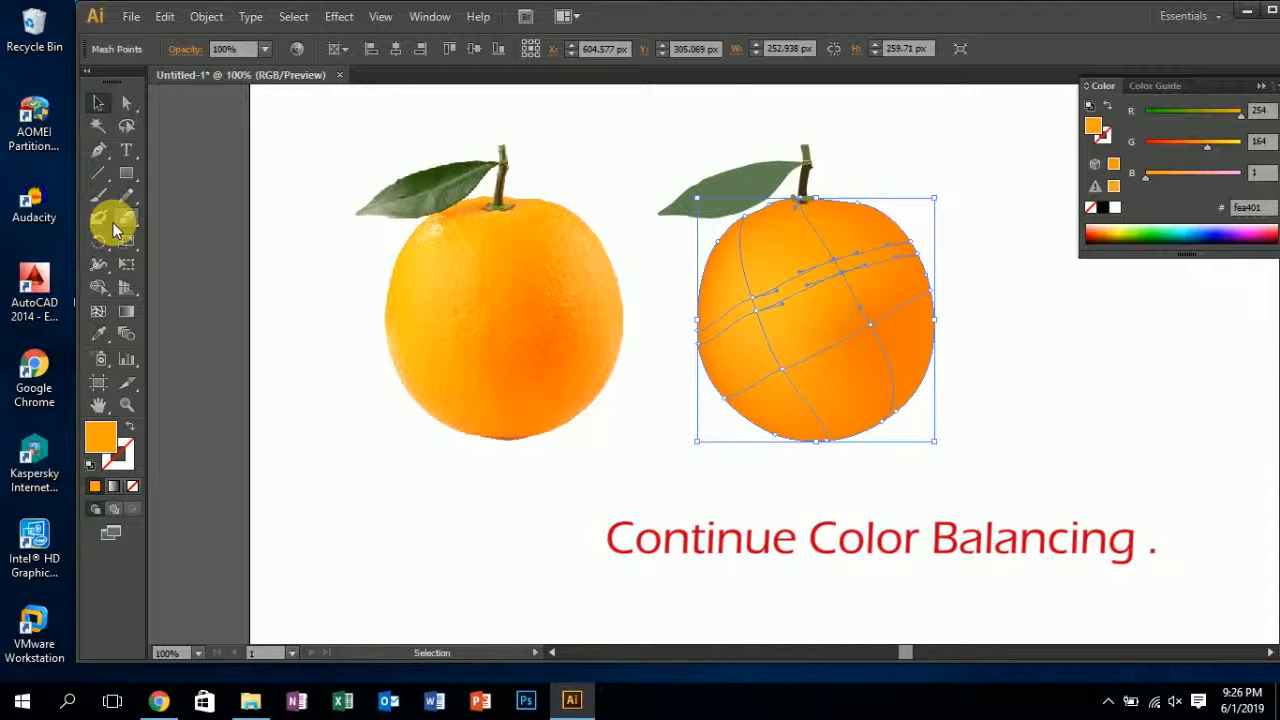
{"action": "left_click", "coordinate": [128, 125]}
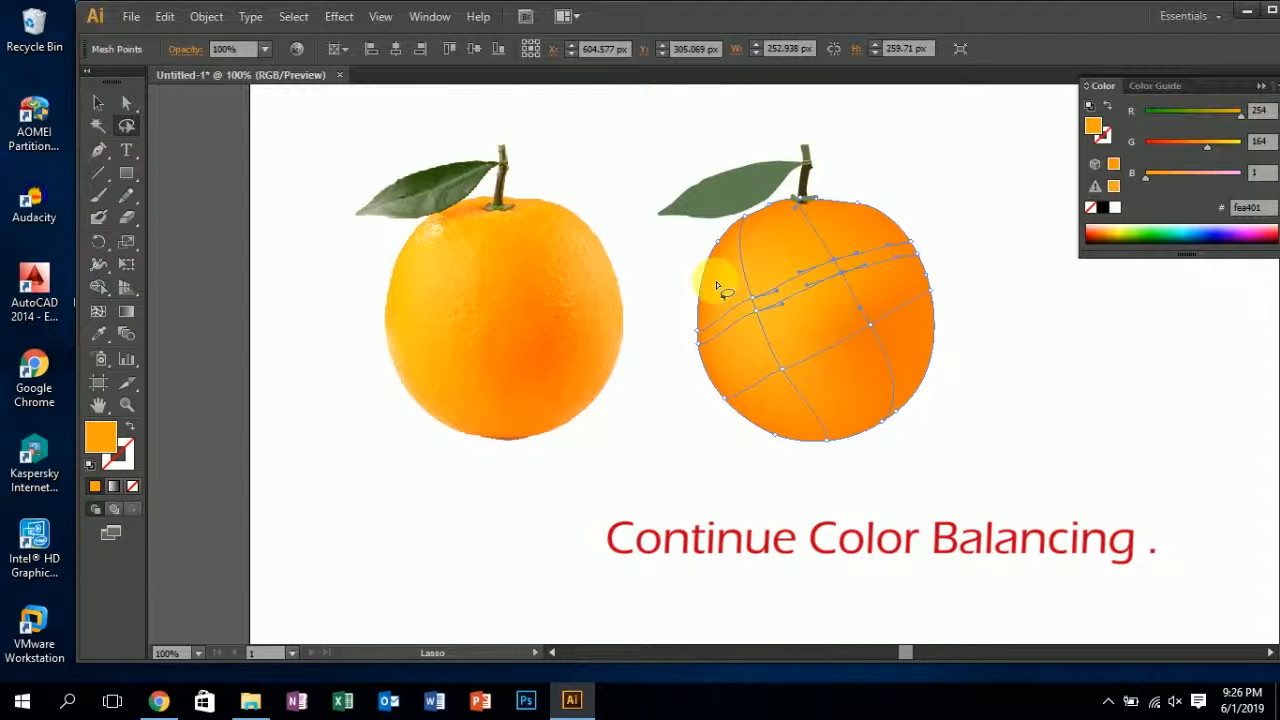
{"action": "mouse_move", "coordinate": [756, 284]}
{"action": "left_mouse_down"}
{"action": "mouse_move", "coordinate": [717, 318]}
{"action": "mouse_move", "coordinate": [717, 359]}
{"action": "mouse_move", "coordinate": [777, 398]}
{"action": "mouse_move", "coordinate": [807, 373]}
{"action": "mouse_move", "coordinate": [756, 284]}
{"action": "left_mouse_up"}
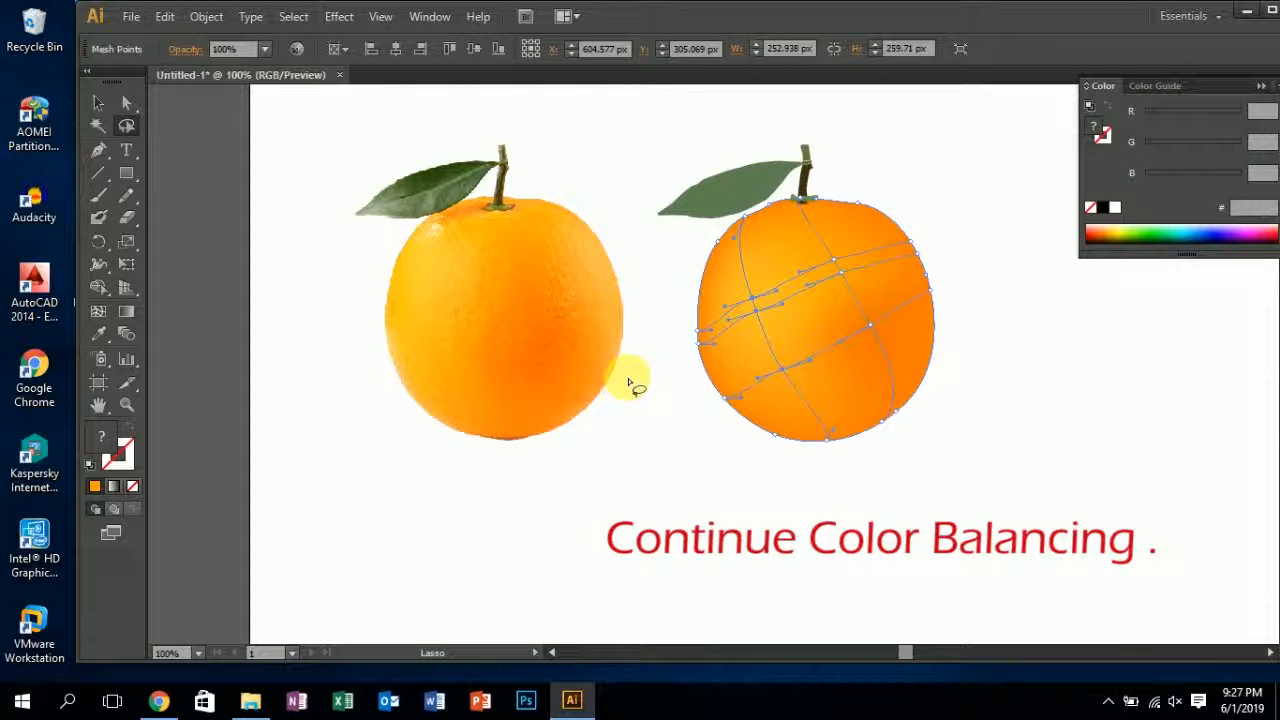
{"action": "key", "text": "i"}
{"action": "left_click", "coordinate": [430, 356]}
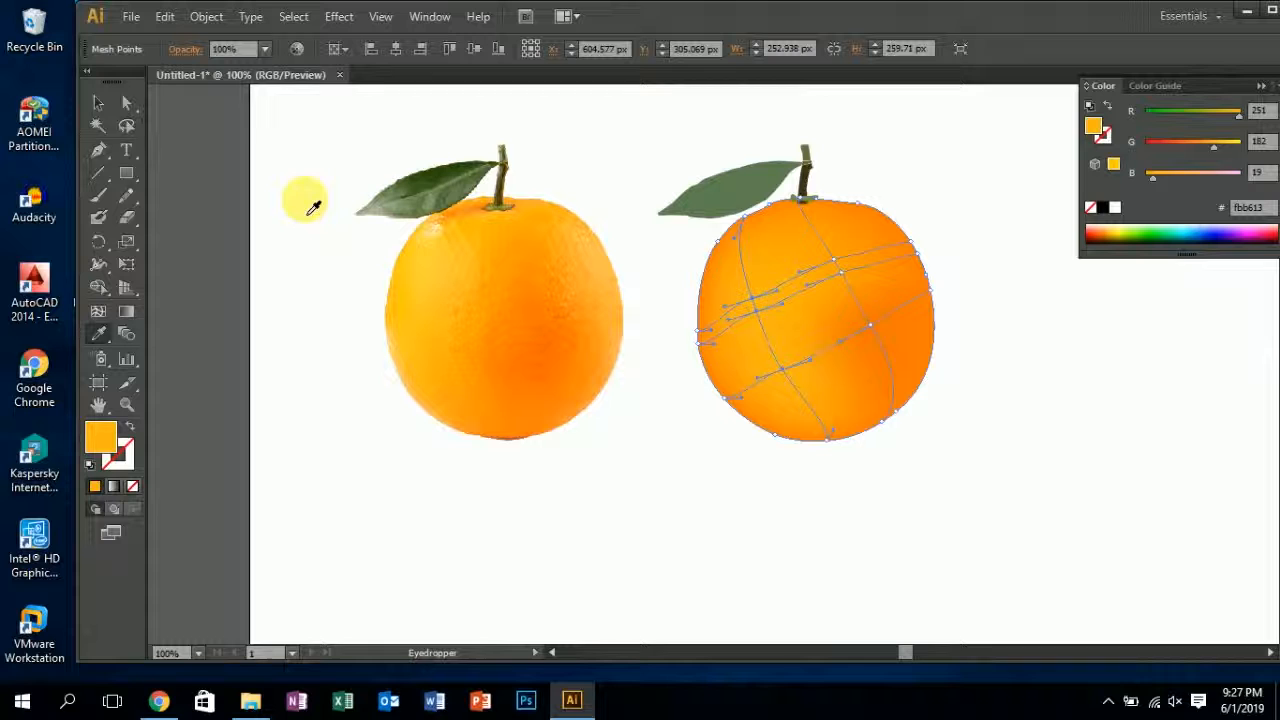
{"action": "left_click", "coordinate": [97, 103]}
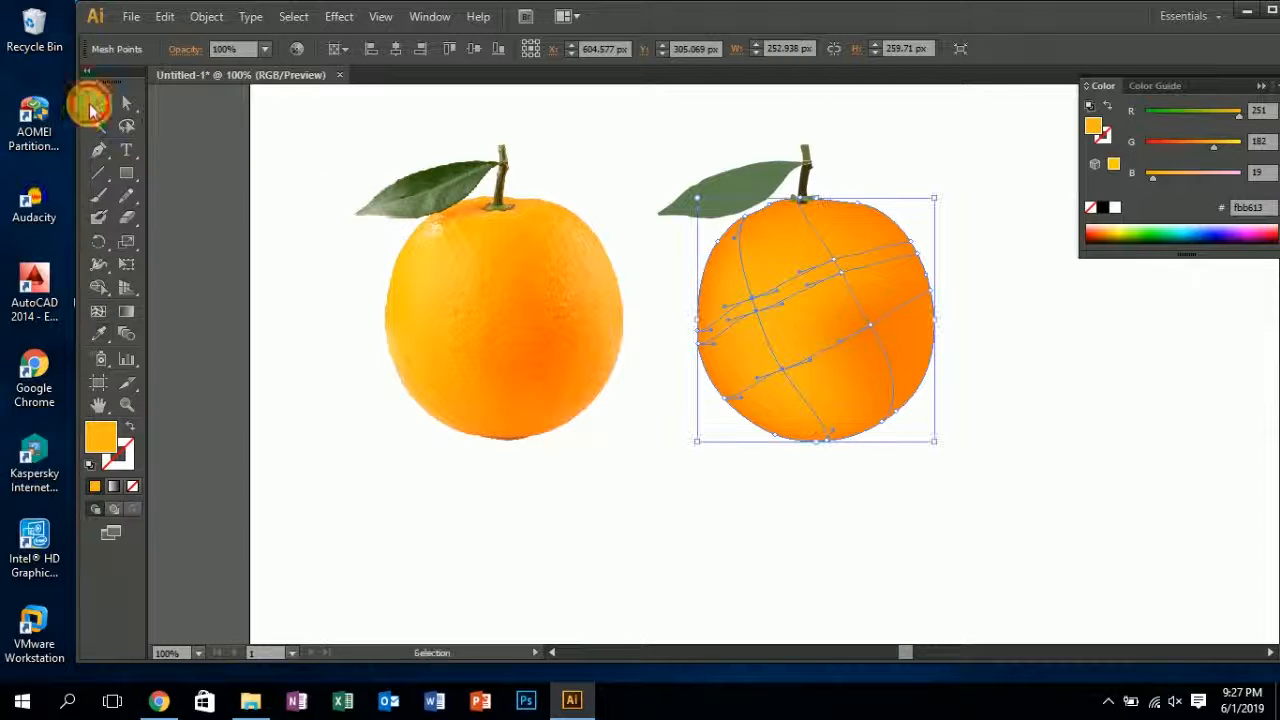
{"action": "left_click", "coordinate": [734, 181]}
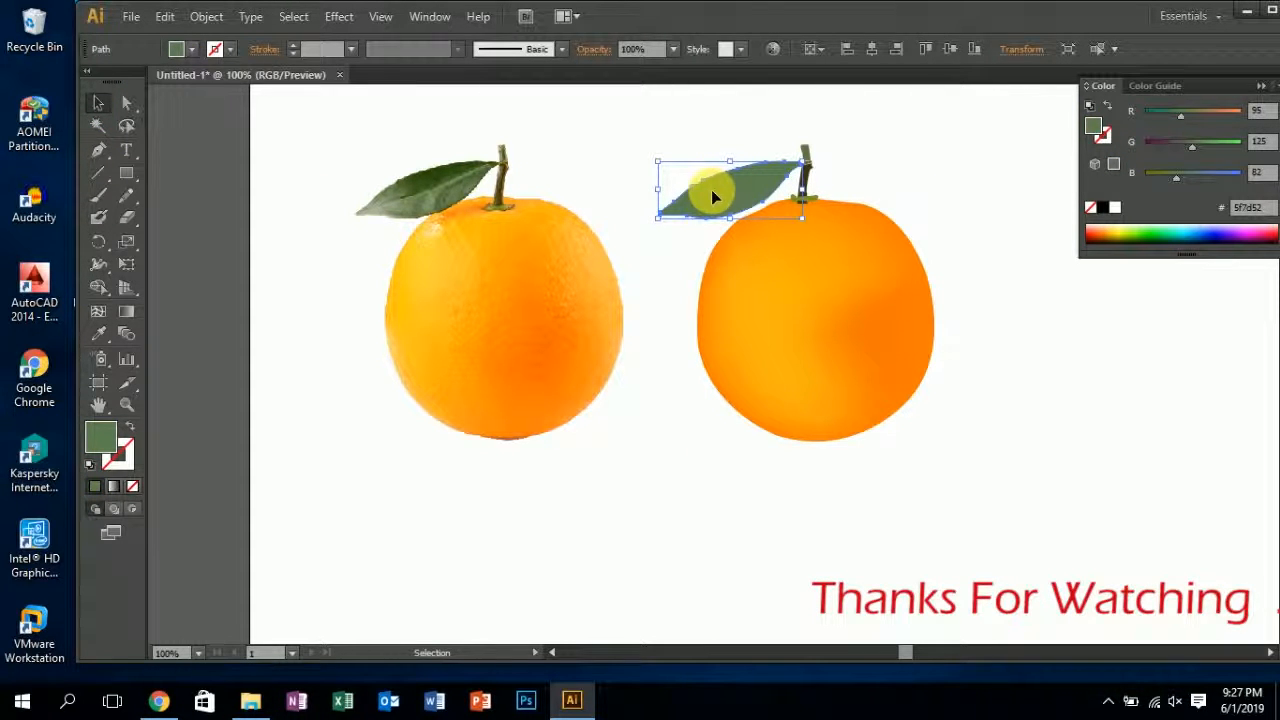